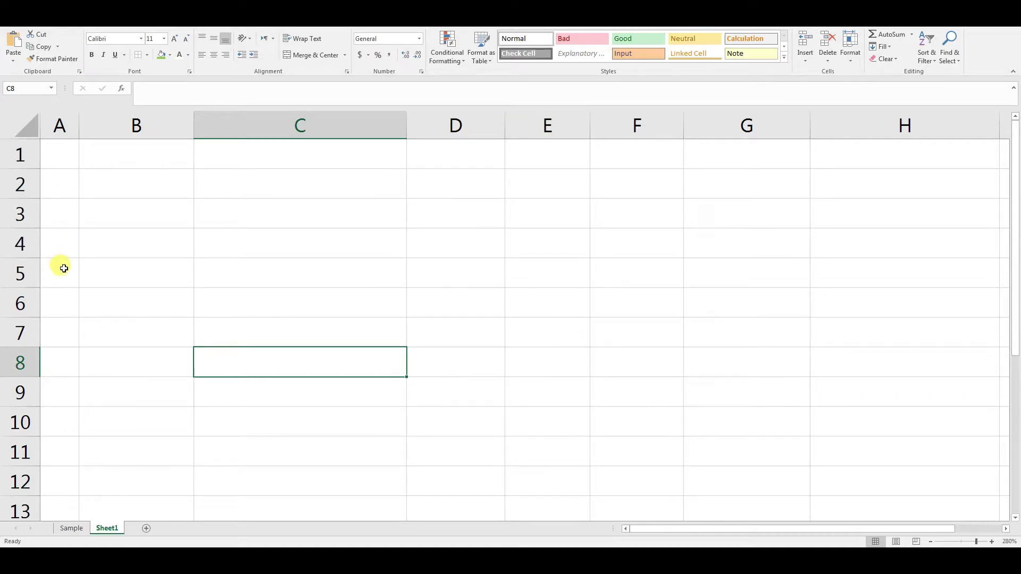
- Enter the column headings Sr#, Date, Particulars and Voucher# in cells A4 to D4
left_click(57, 249)
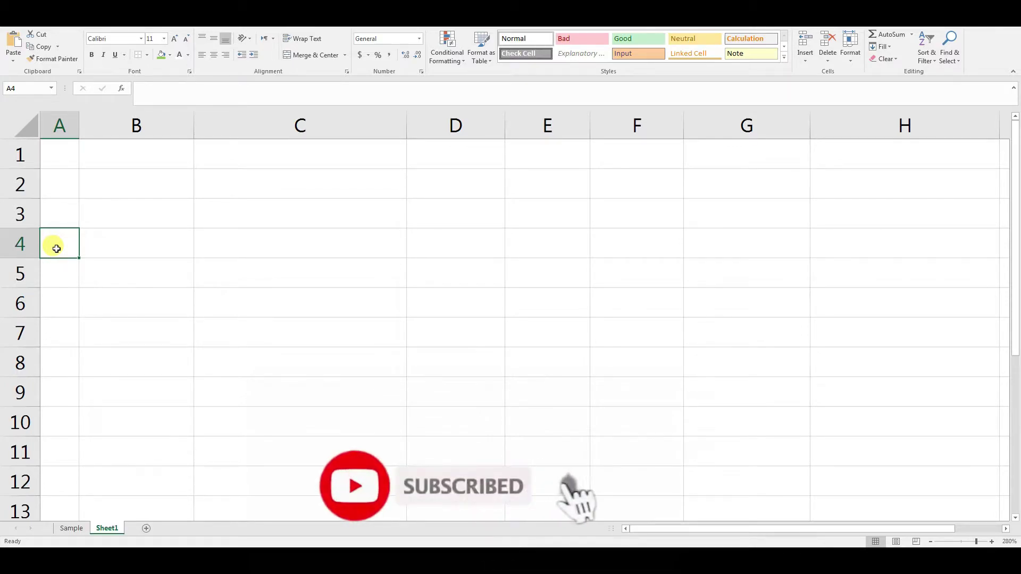
type("Sr#")
key("Tab")
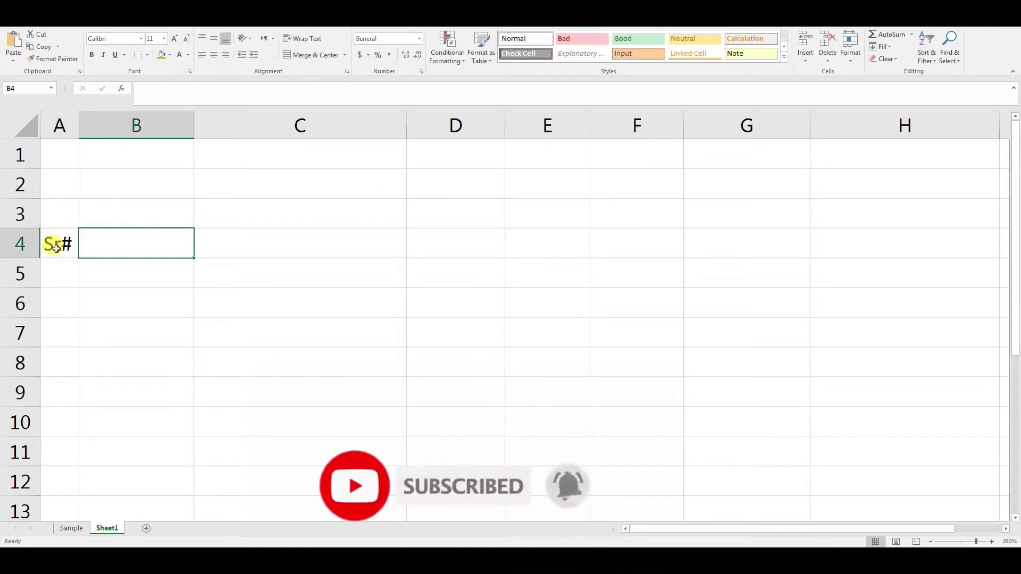
type("Date")
key("Tab")
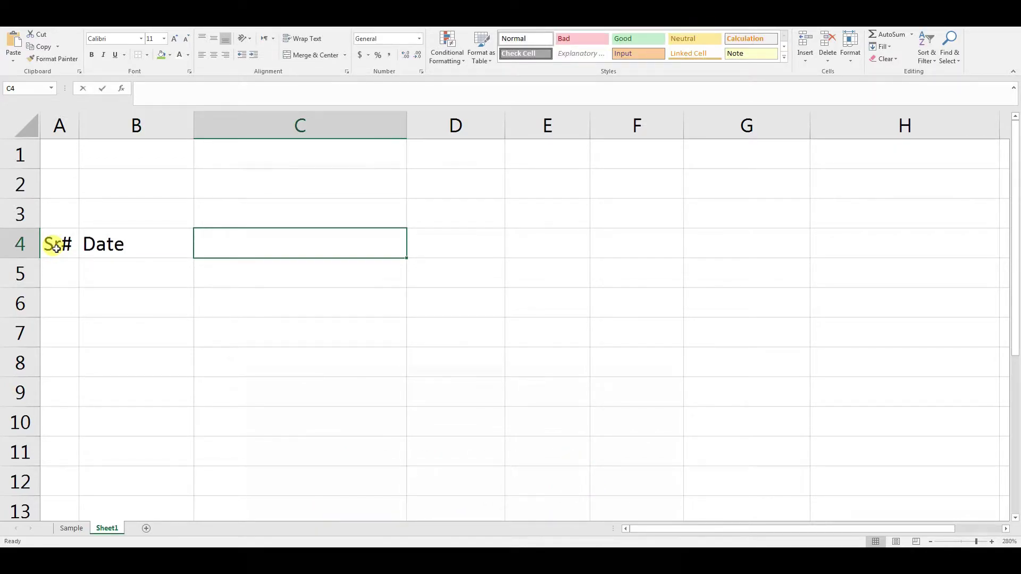
type("Particulars")
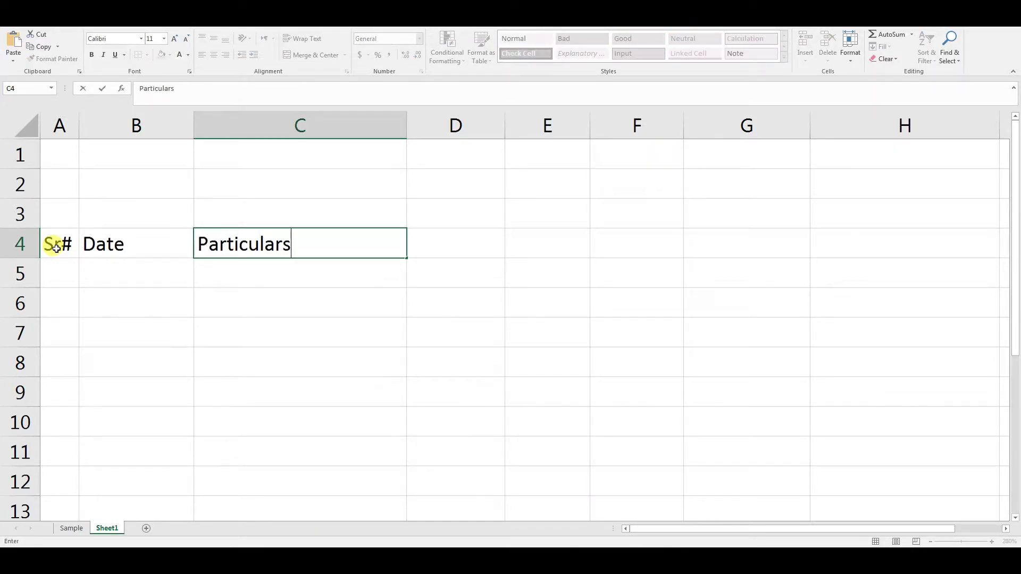
key("Tab")
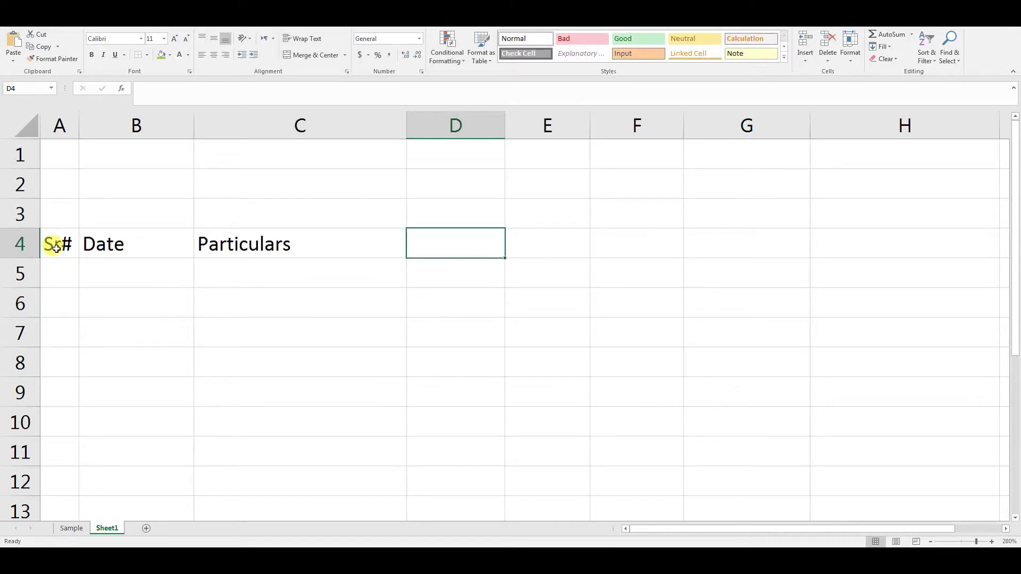
type("Voucher")
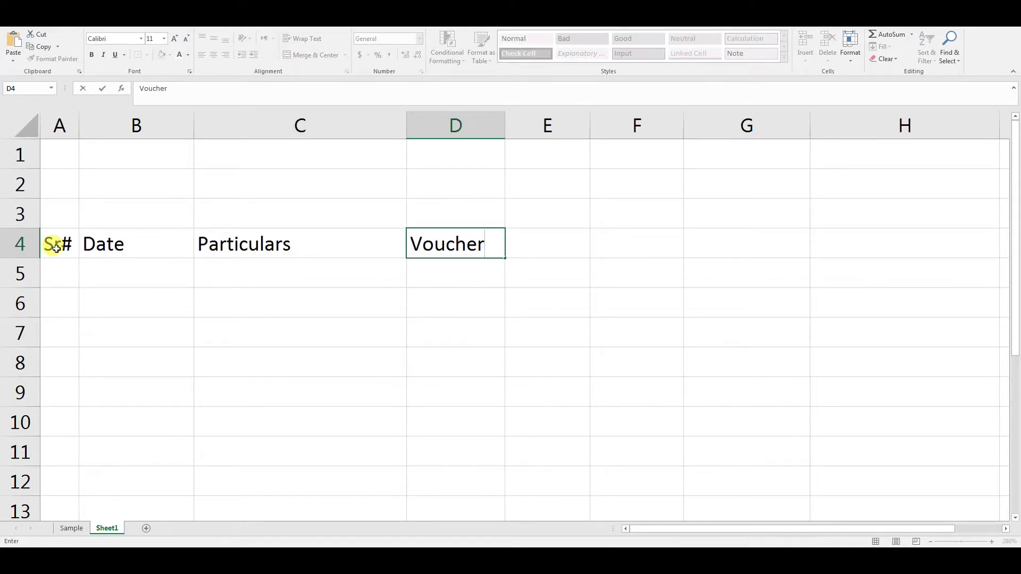
type("#")
key("Tab")
- Enter the remaining headings Amount, VAT Rate, VAT Amount and Net Value of Invoice in cells E4 to H4
type("Amo")
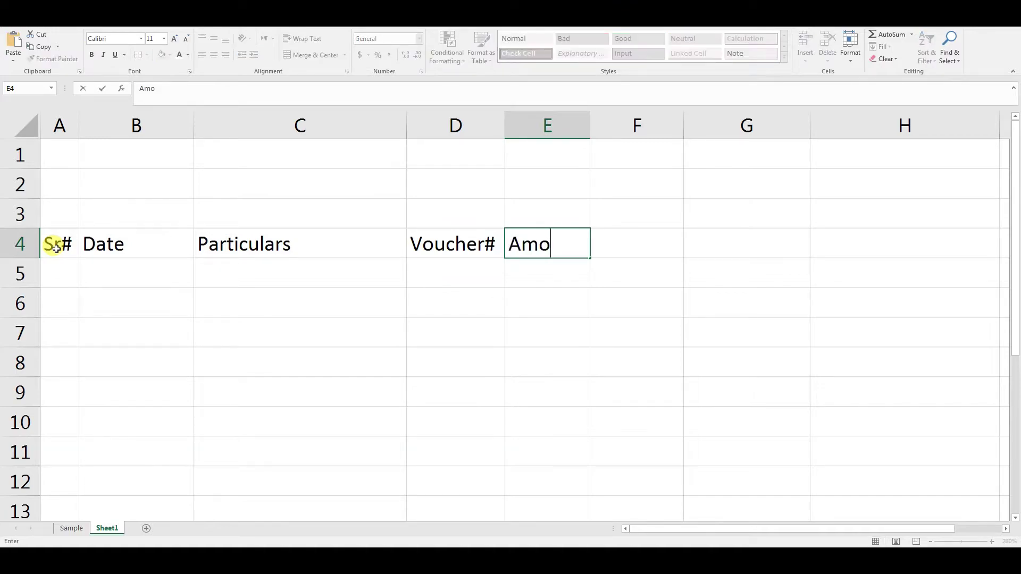
type("unt")
key("Tab")
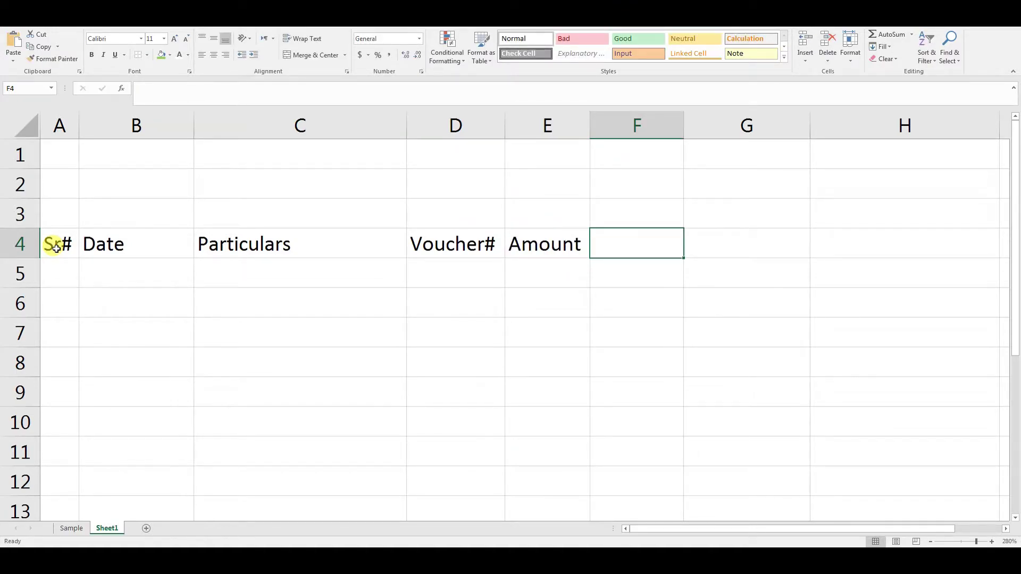
type("VAT Rate")
key("Tab")
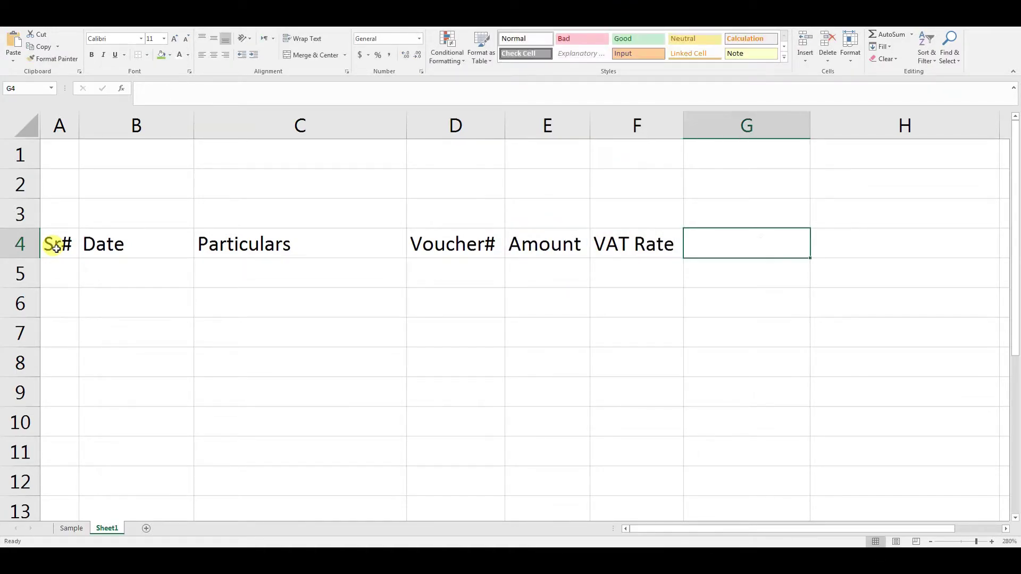
type("VAT Amount")
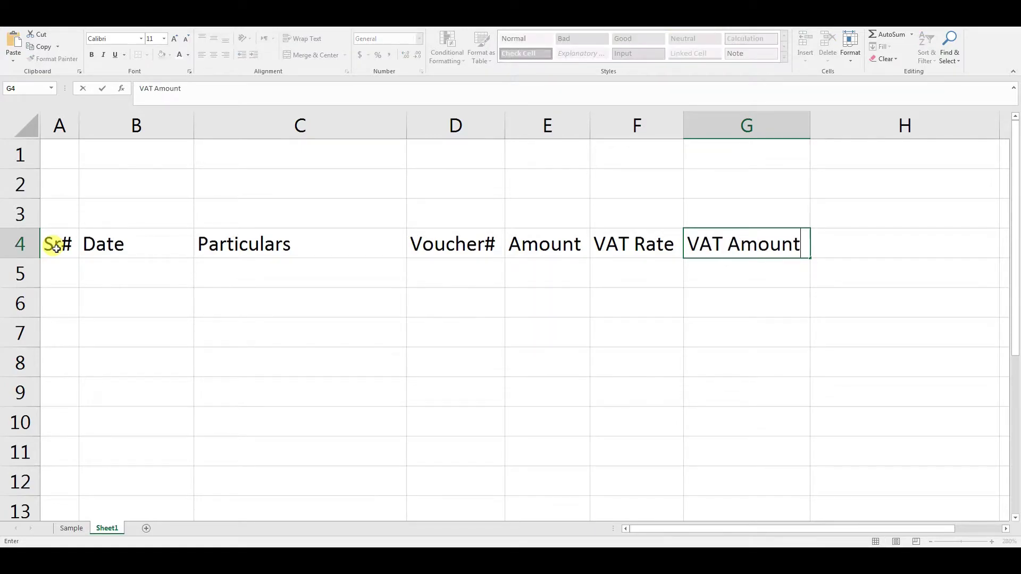
key("Tab")
type("Ne")
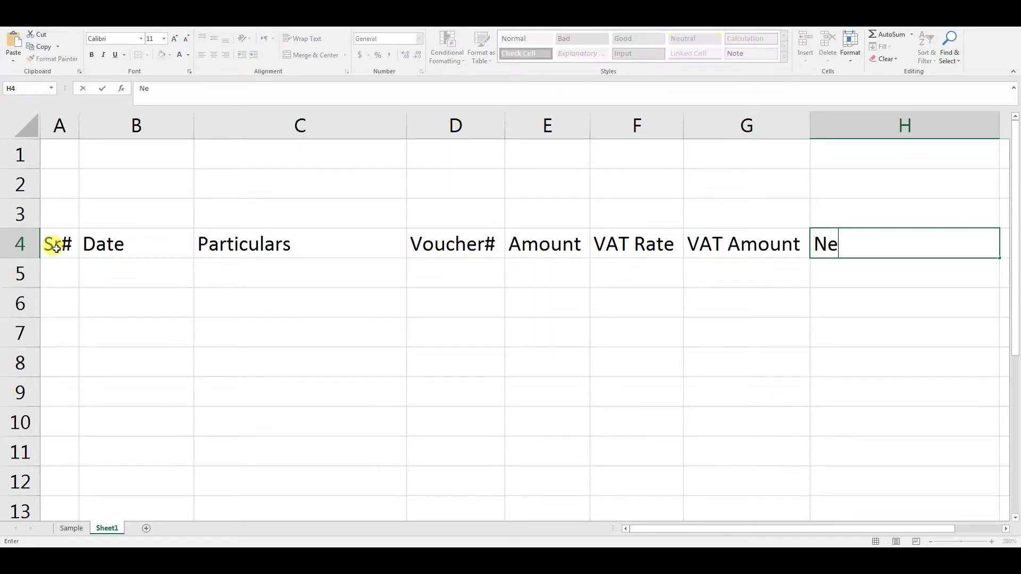
type("t Value")
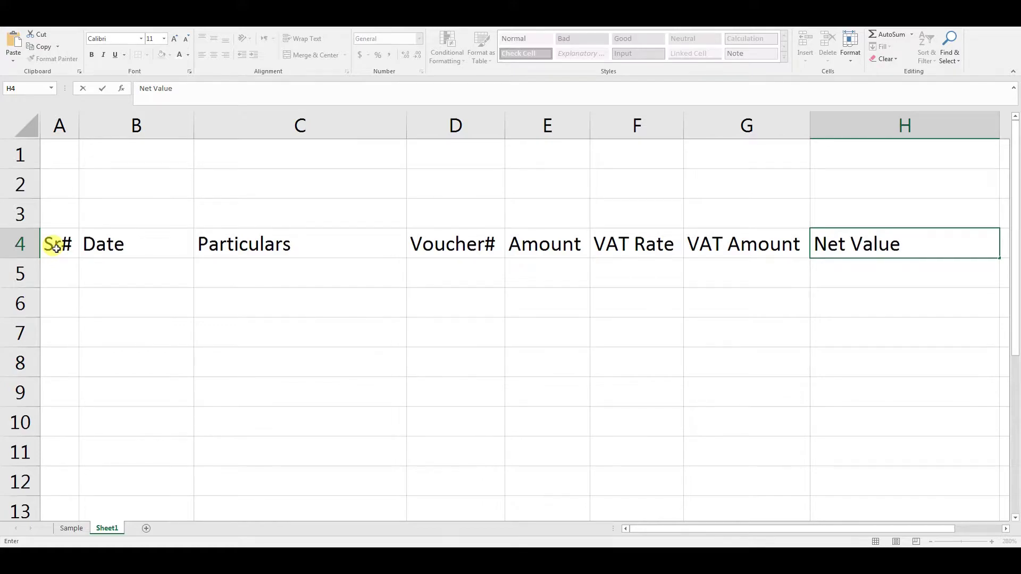
type(" of Invoice")
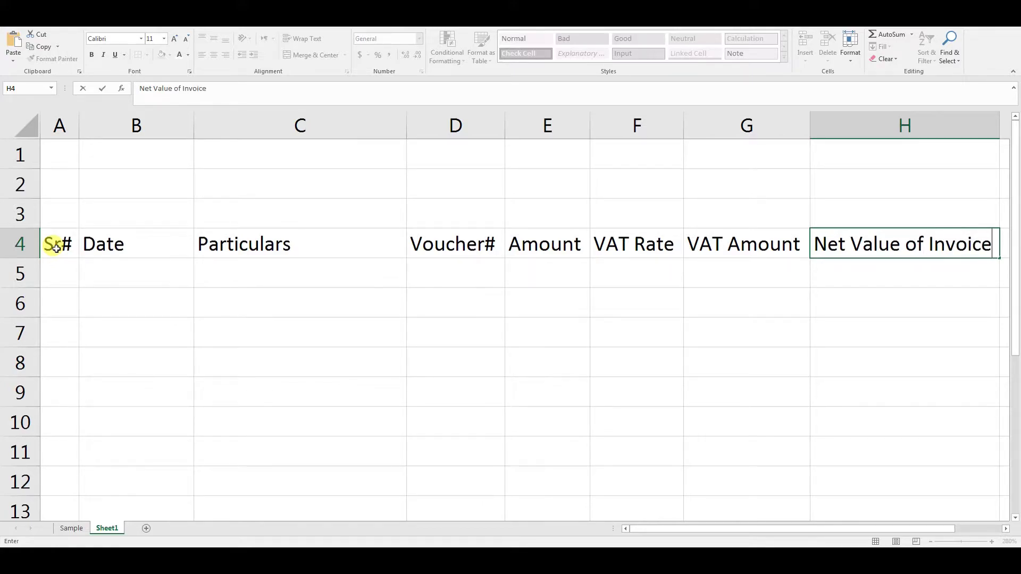
left_click(271, 361)
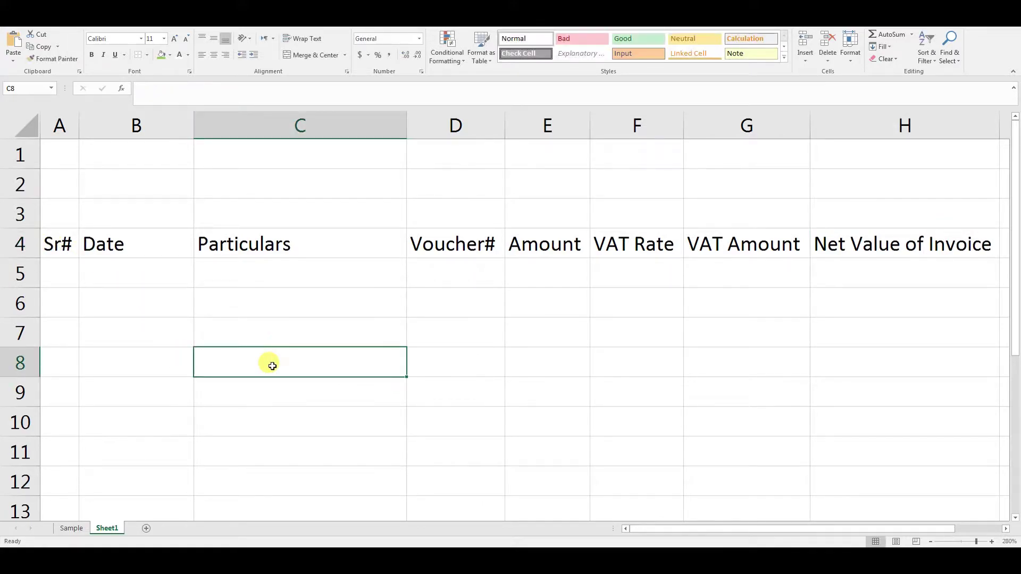
- Merge and center A3:H3 and A2:H2 as two separate rows above the column headings
left_click_drag(65, 212, 870, 204)
left_click(298, 56)
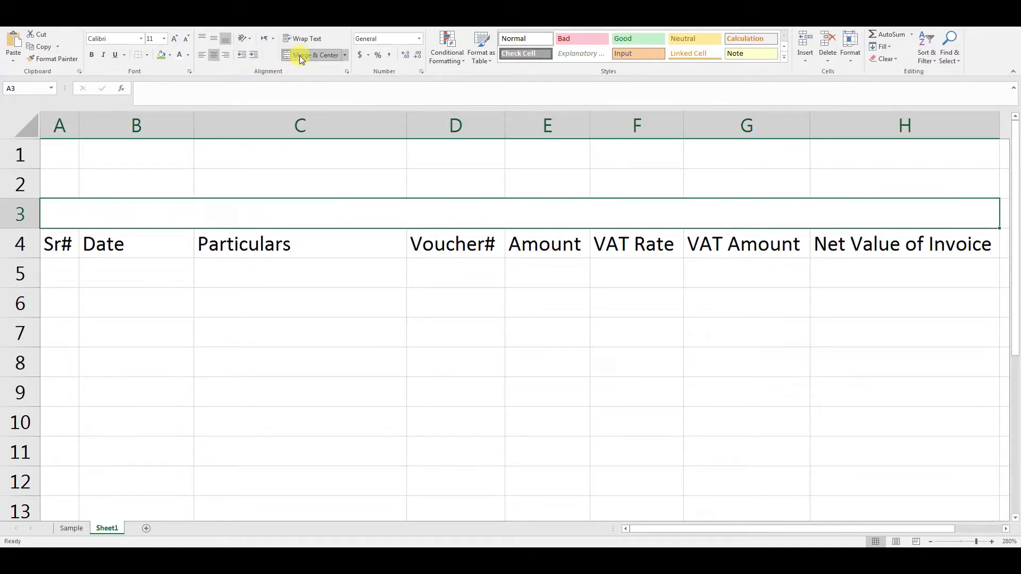
left_click_drag(64, 184, 907, 182)
left_click(301, 55)
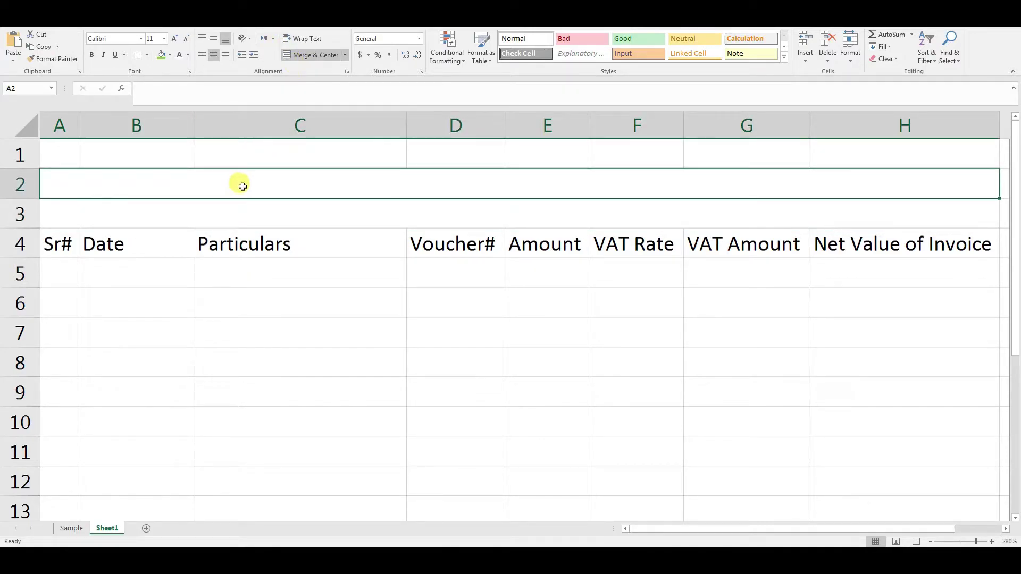
- Enter the title "Value Added Tax Calculation for the 1st Quarter of 2021" in merged row 2
type("Valu")
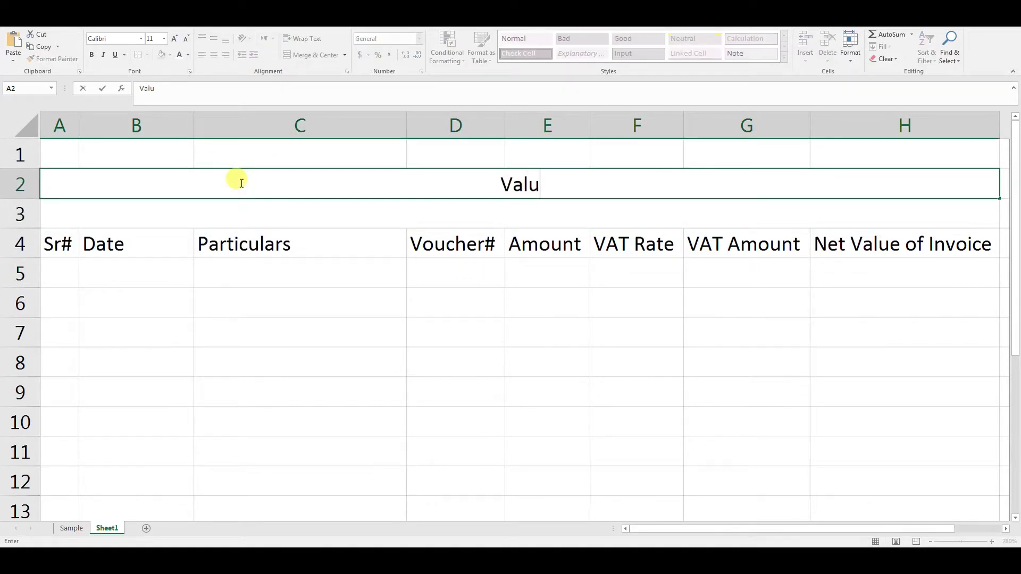
type("e Added Ta")
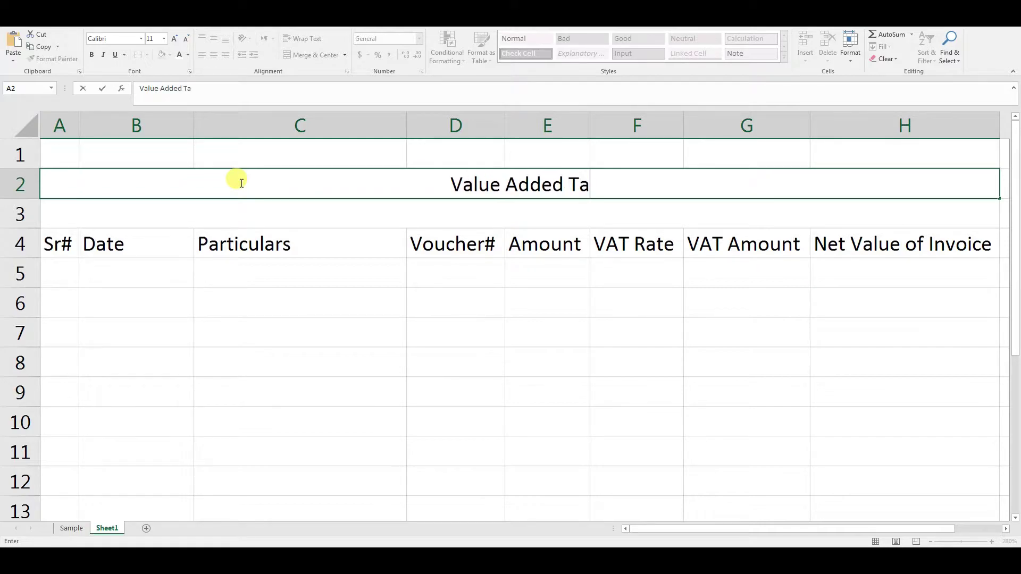
type("x Calculation ")
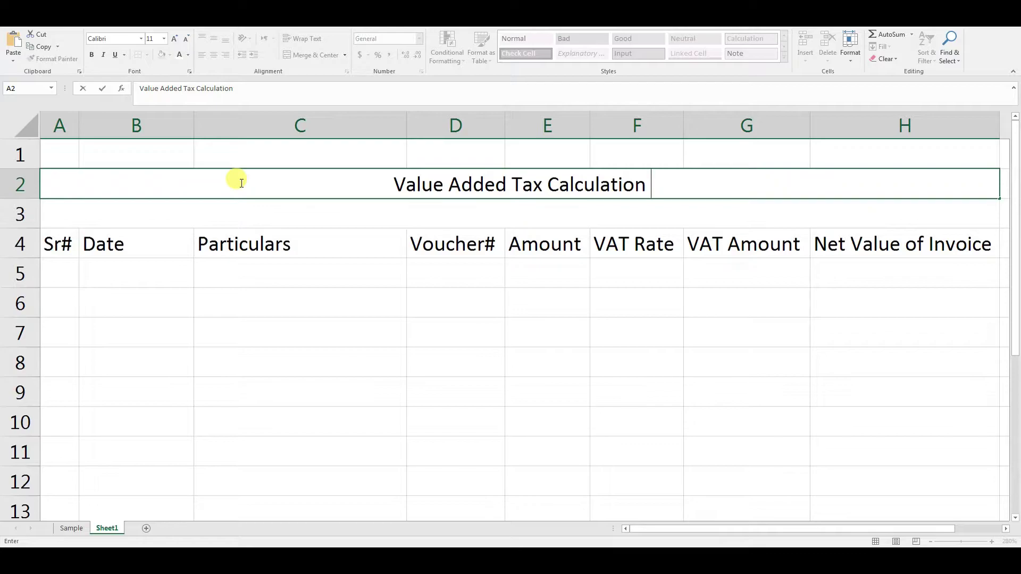
type("for the 1st")
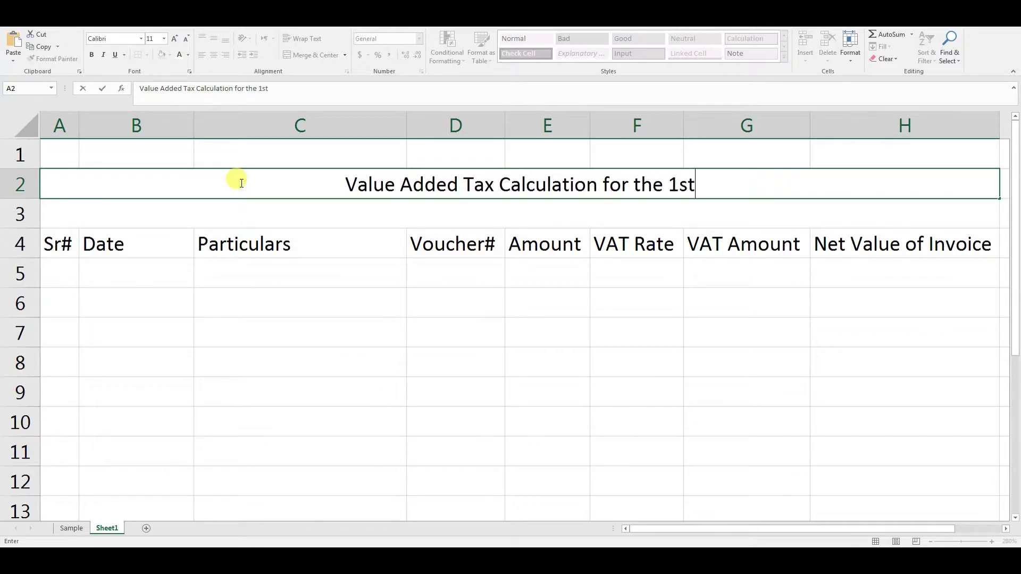
type(" Quarter")
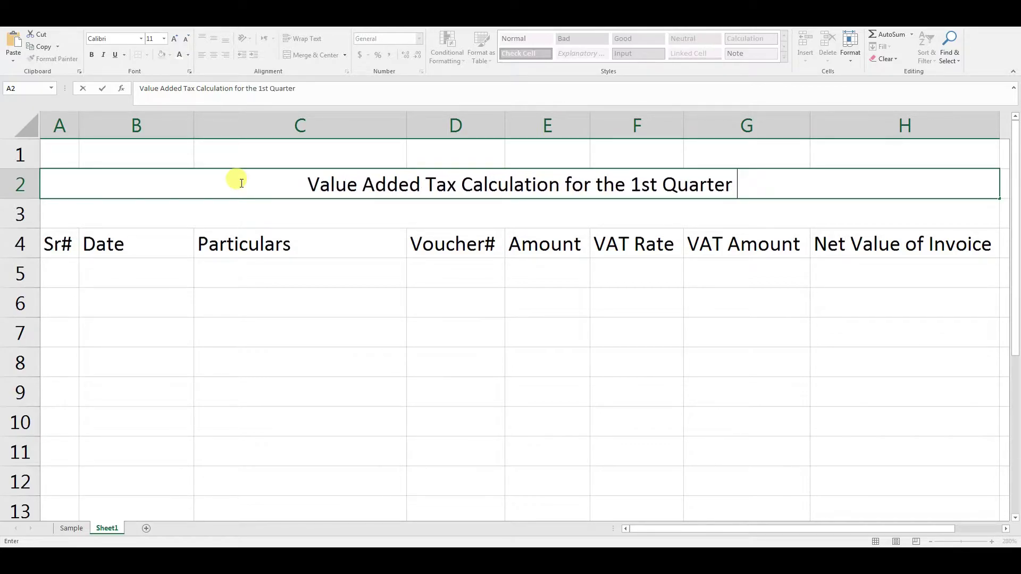
type(" of 2021")
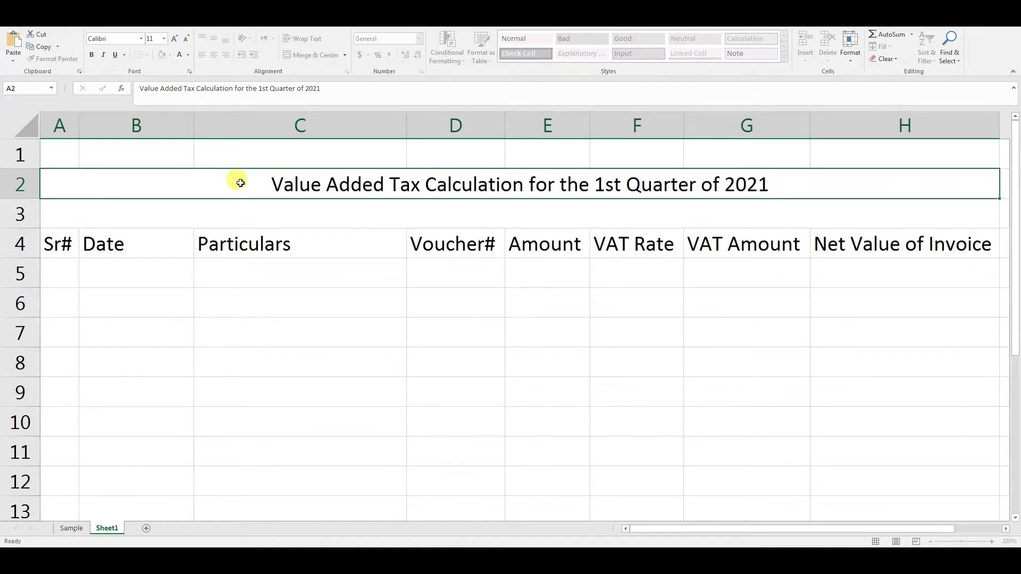
key("Return")
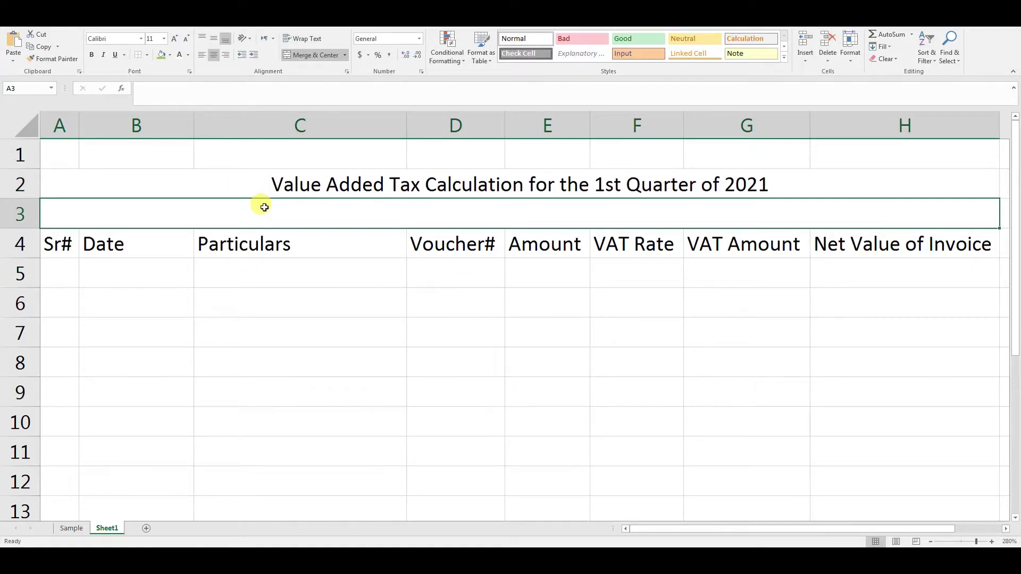
- Enter the subtitle "VAT Output / Sales VAT" in merged row 3
type("VAT O")
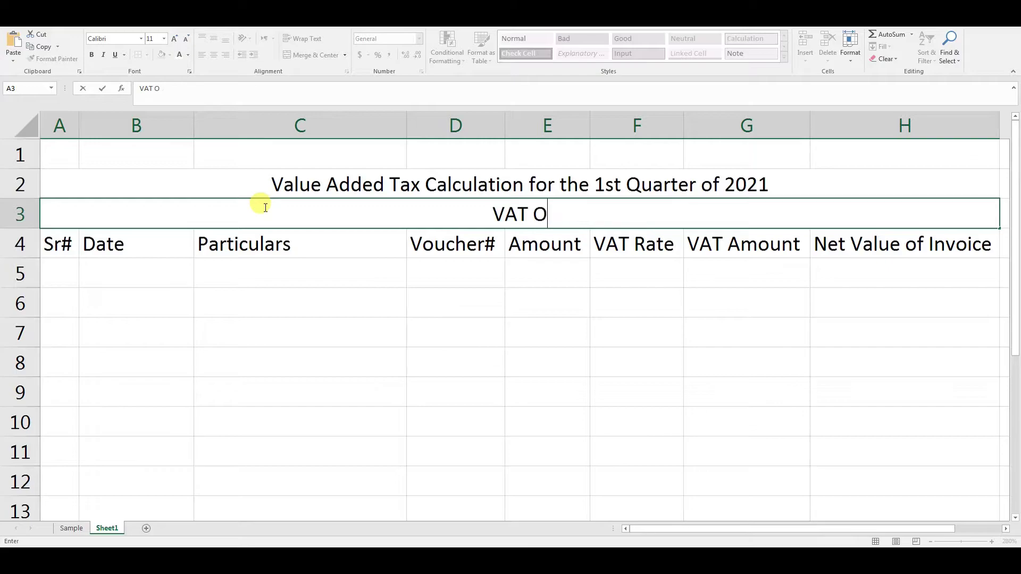
type("utput ")
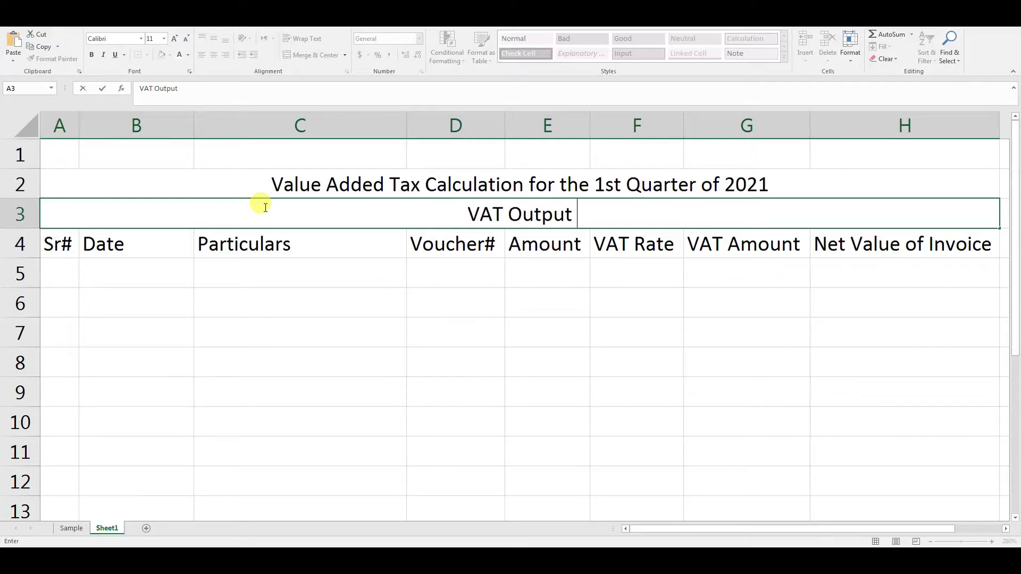
type("/ Sales VAT")
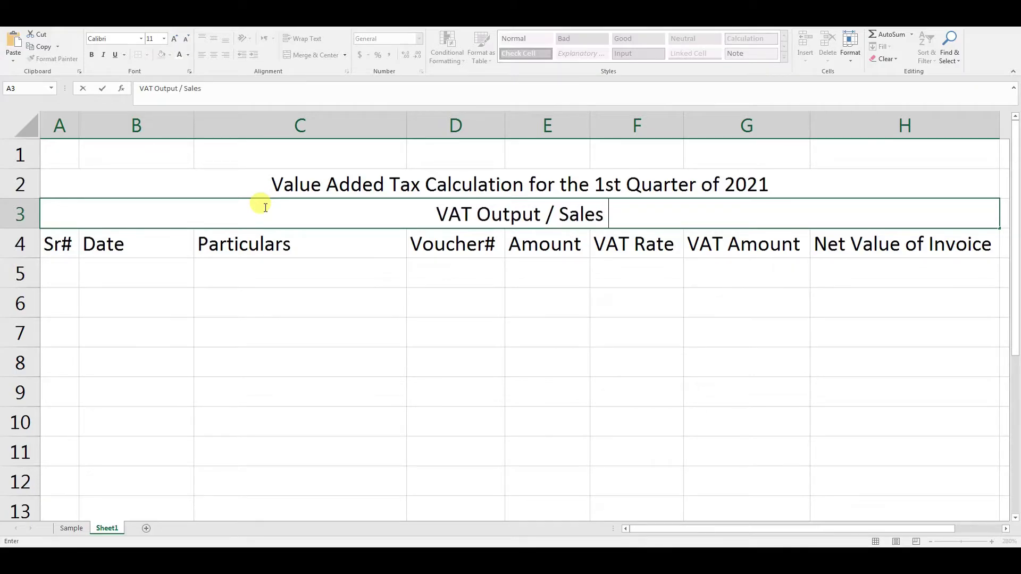
left_click(503, 331)
- Format the title in row 2 with a black fill and white font
left_click(302, 184)
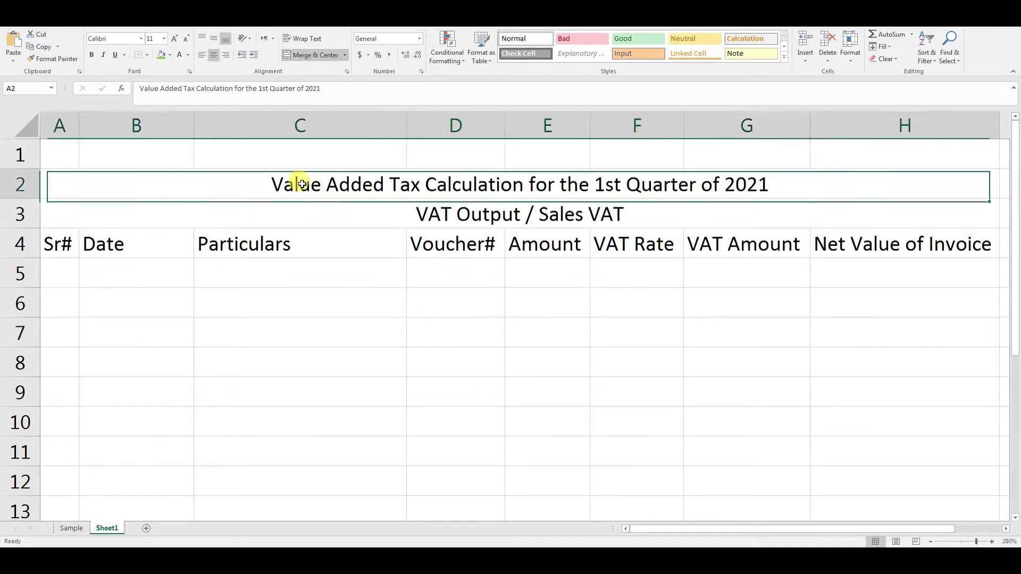
left_click(169, 55)
left_click(172, 78)
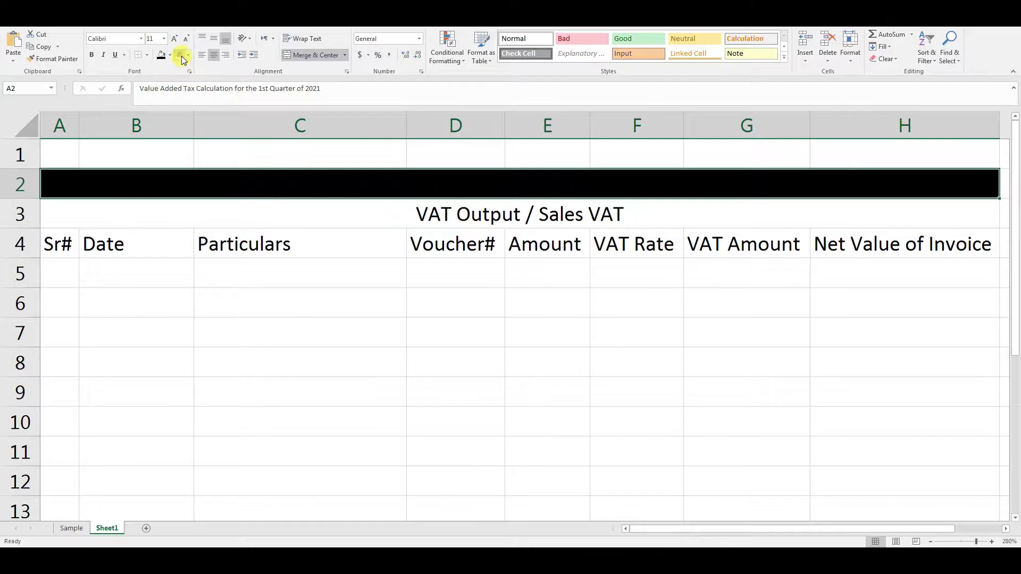
left_click(180, 55)
- Fill the subtitle in row 3 with light grey
left_click(192, 215)
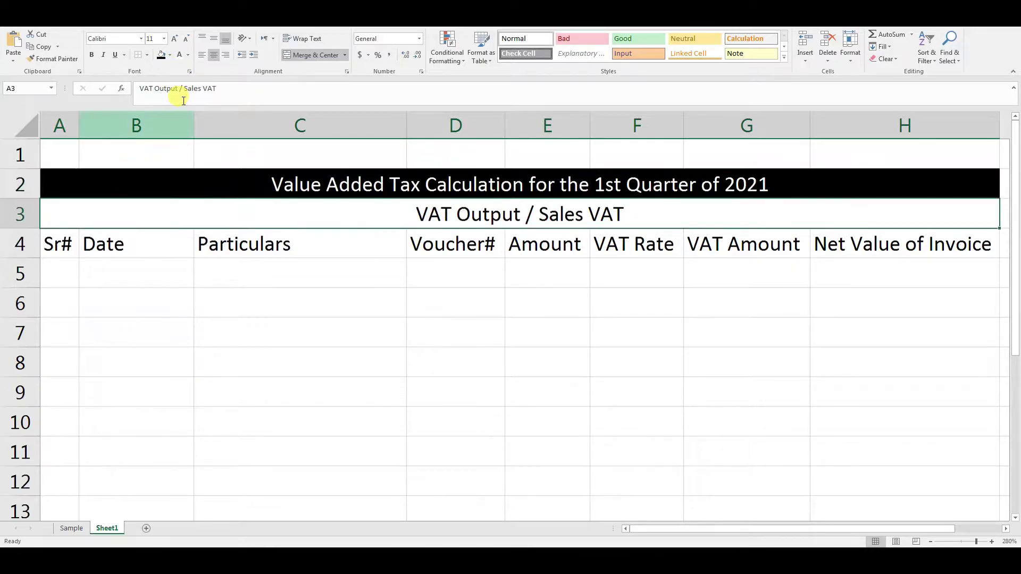
left_click(170, 55)
left_click(161, 96)
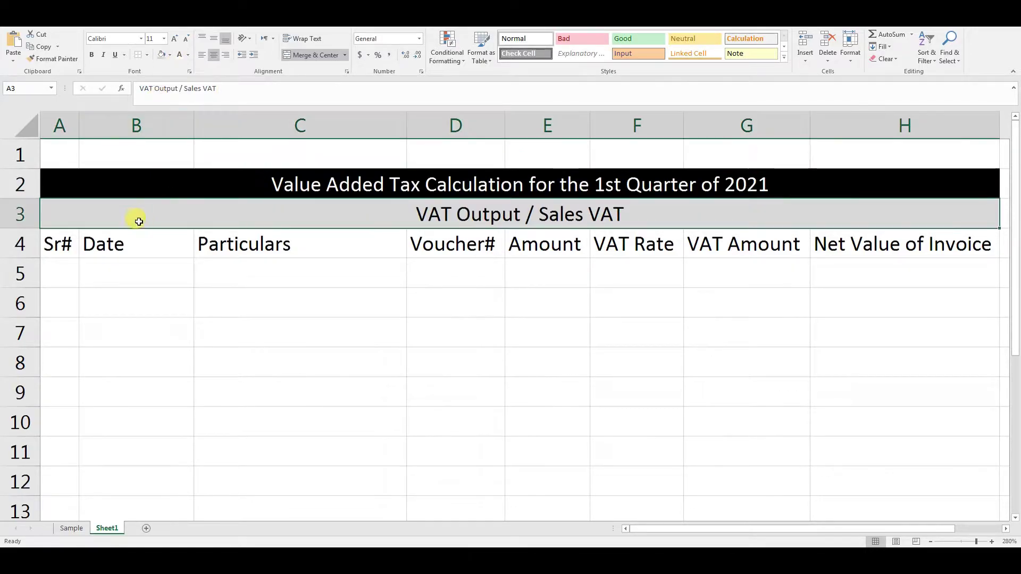
- Fill the column headings A4:H4 with light green
left_click_drag(64, 239, 936, 243)
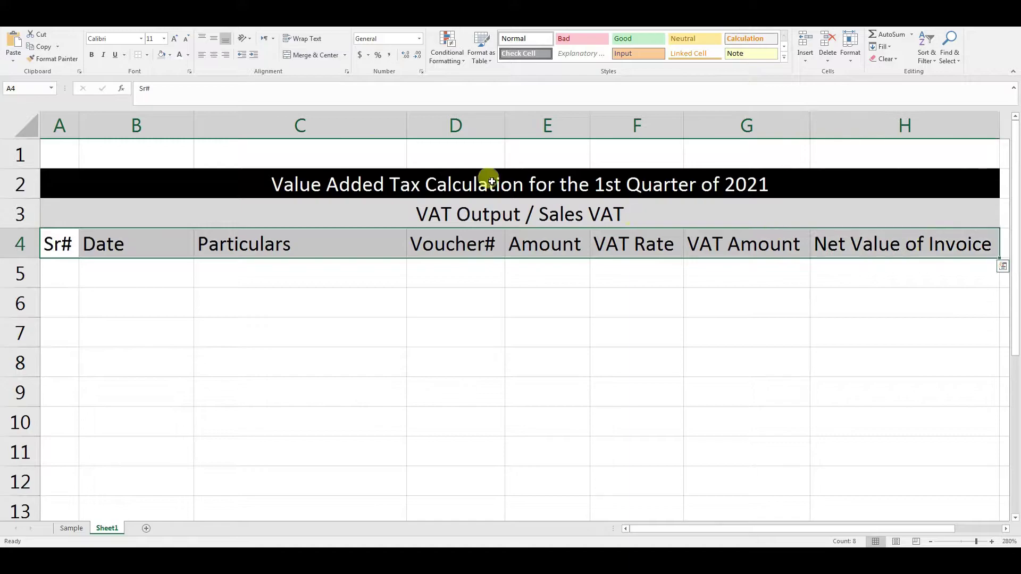
left_click(170, 55)
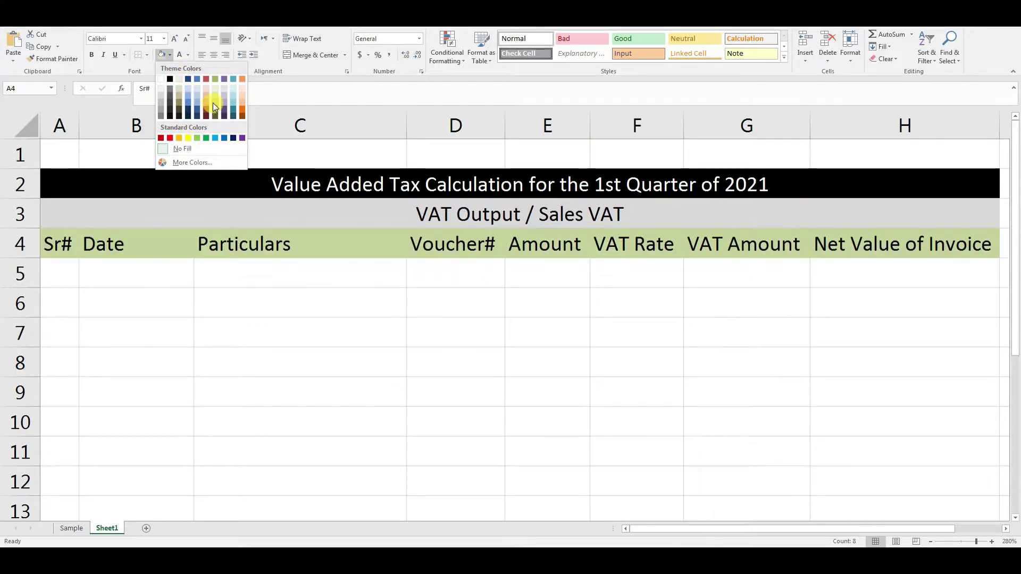
left_click(213, 103)
- Make the title and subtitle in rows 2 and 3 bold
left_click(367, 216)
left_click(348, 194)
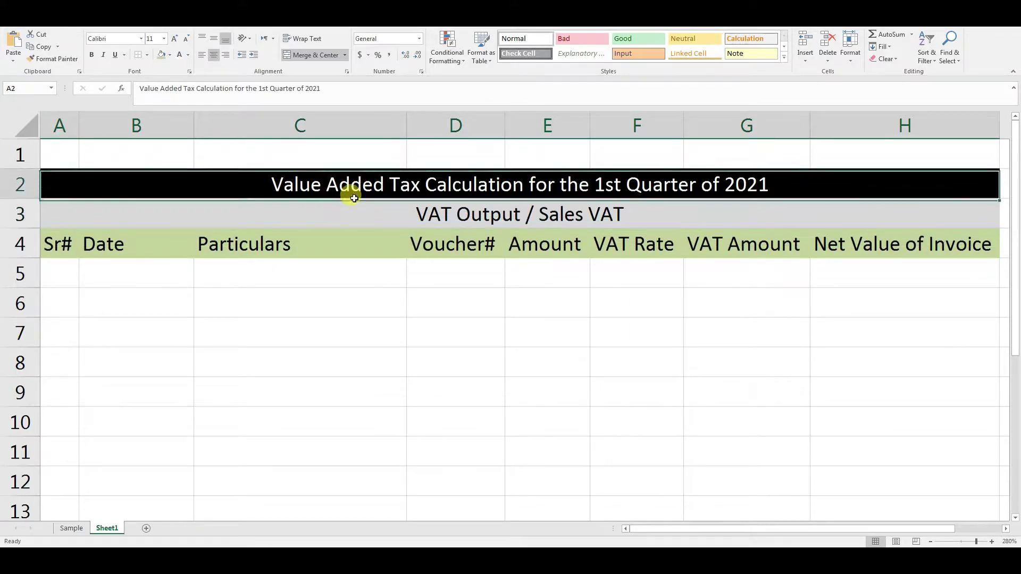
key("shift+Down")
key("ctrl+b")
left_click(392, 323)
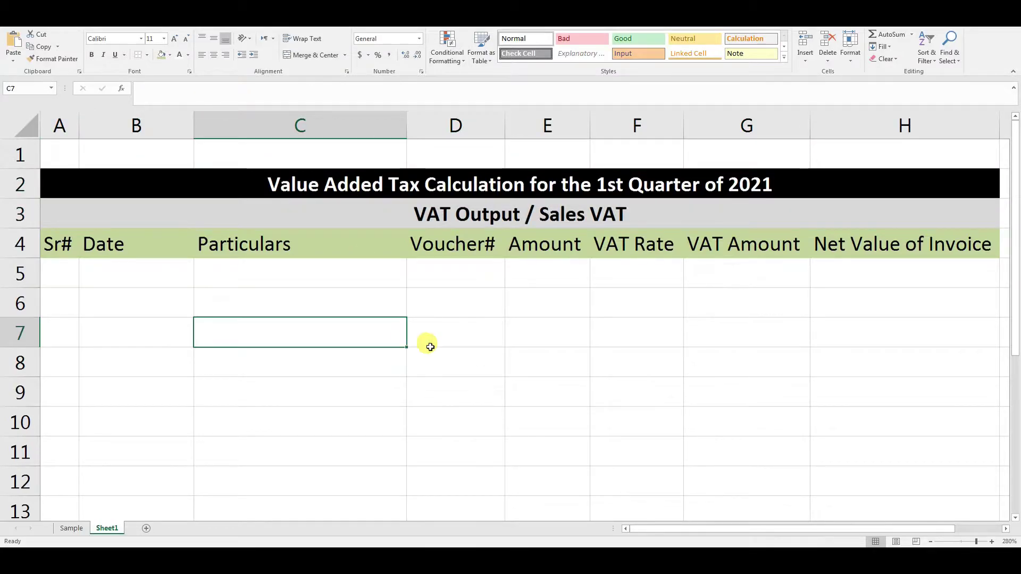
- Enter the serial numbers 1, 2 and 3 in cells A5:A7
left_click(71, 284)
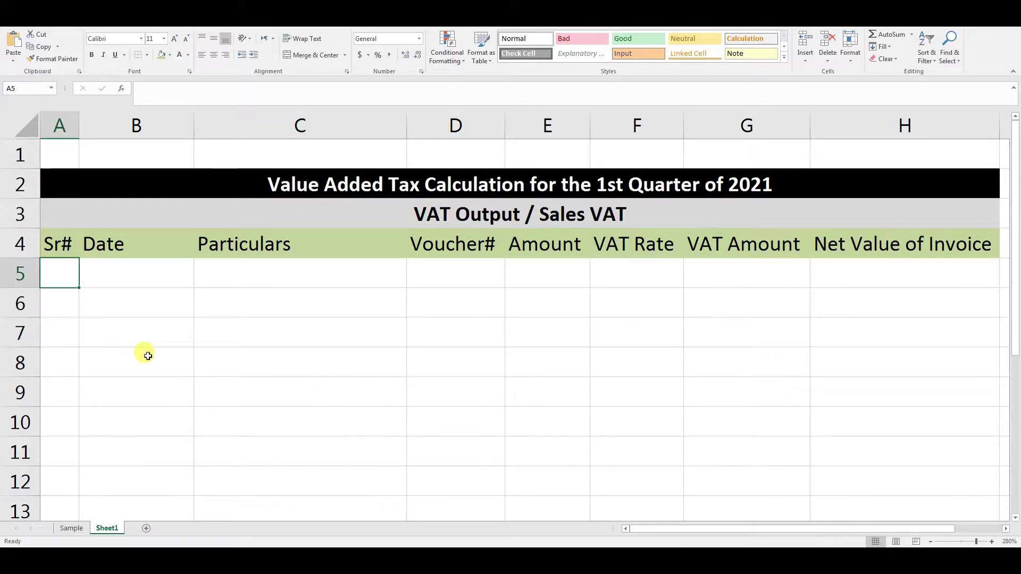
type("1")
key("Return")
type("2")
key("Return")
type("3")
left_click(148, 355)
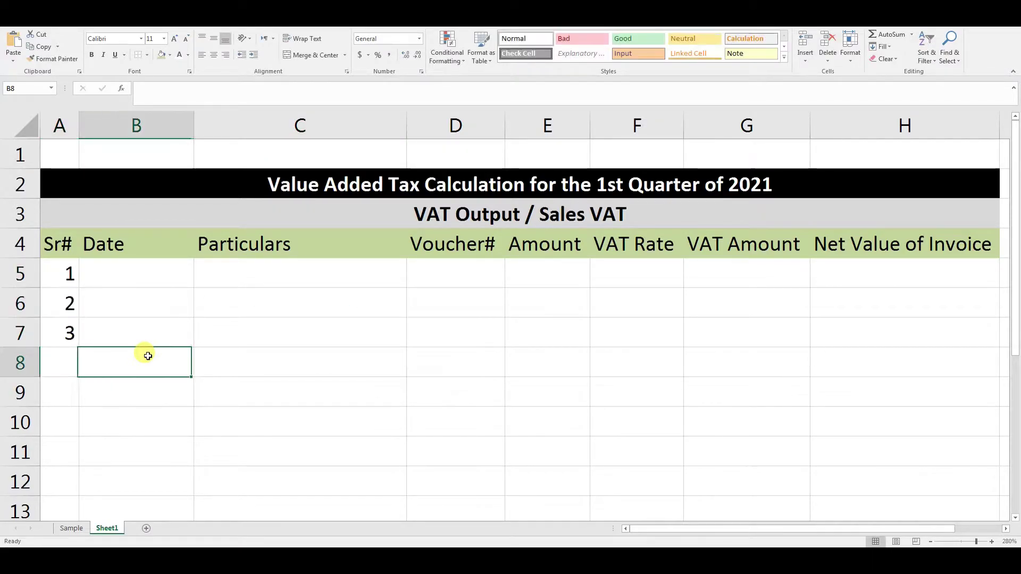
- Enter the dates 01/01/2021, 01/02/2021 and 01/03/2021 in cells B5:B7
key("Up")
key("Up")
key("Up")
type("01/")
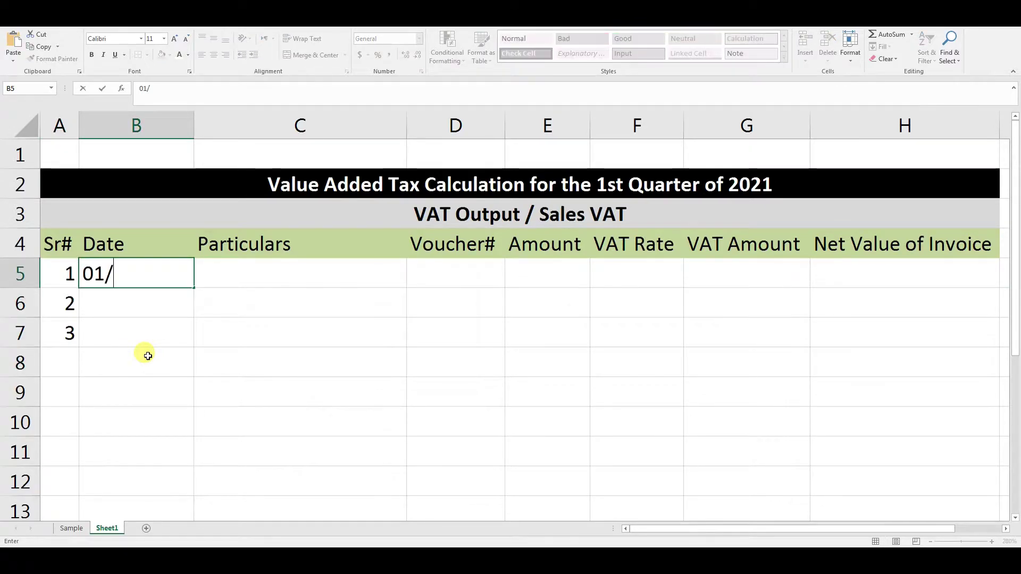
type("01/2021")
key("Return")
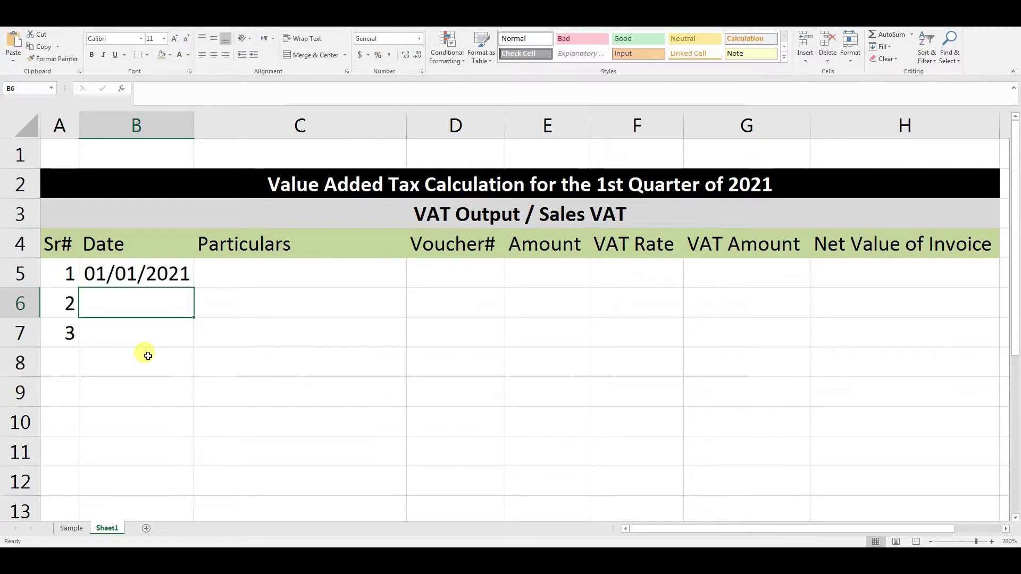
type("01/02/2021")
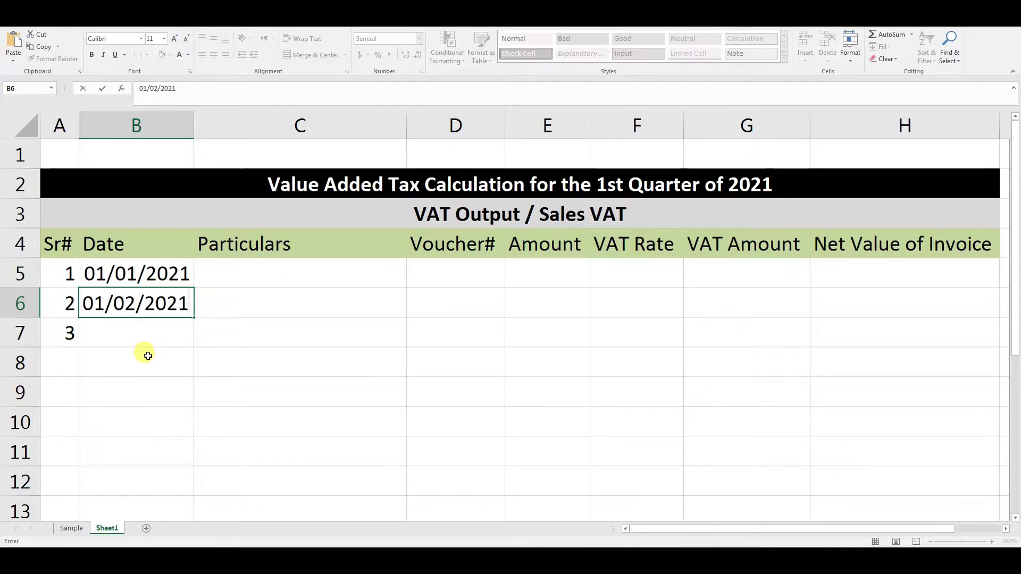
key("Return")
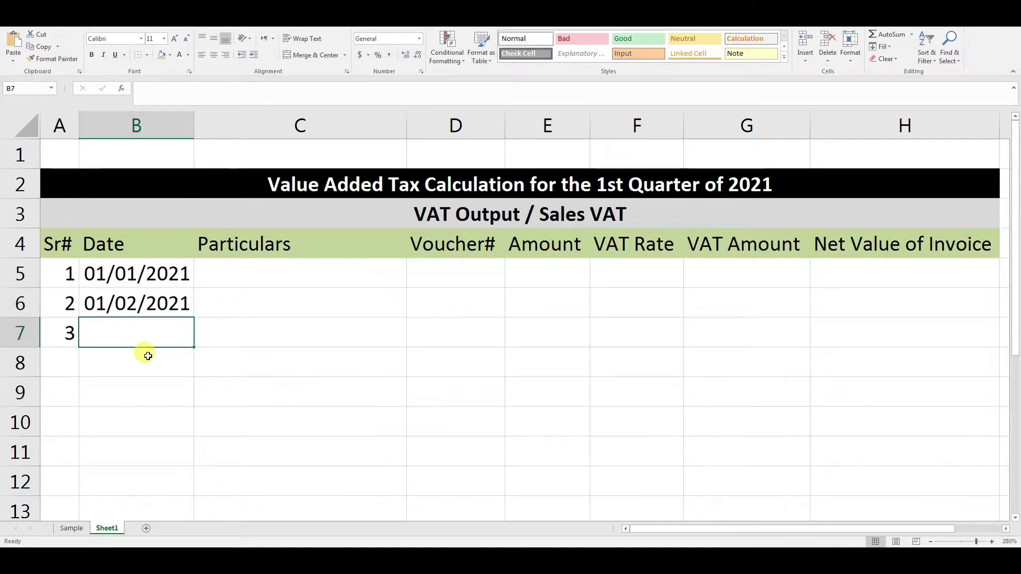
type("01/03/202")
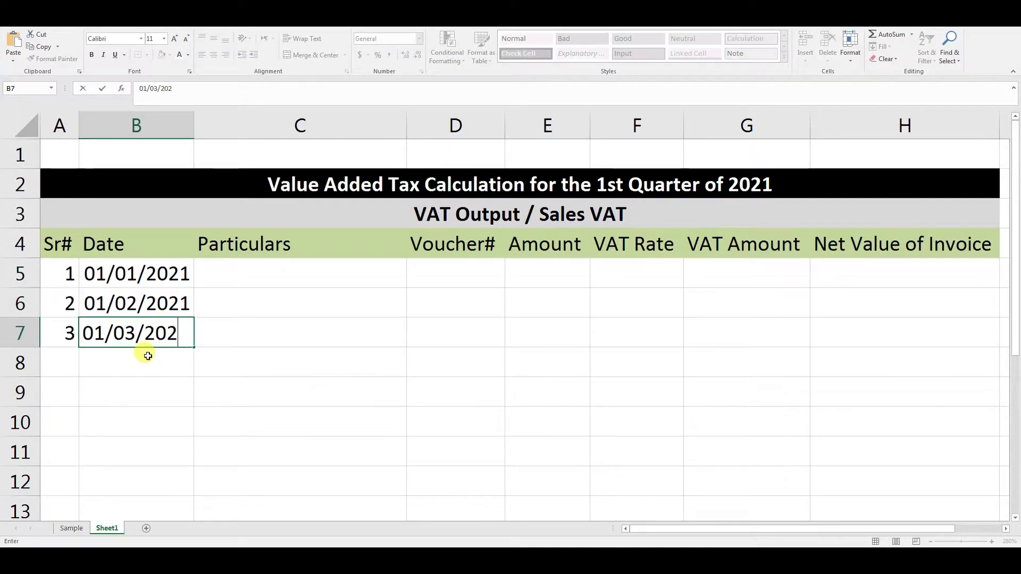
type("1")
key("Return")
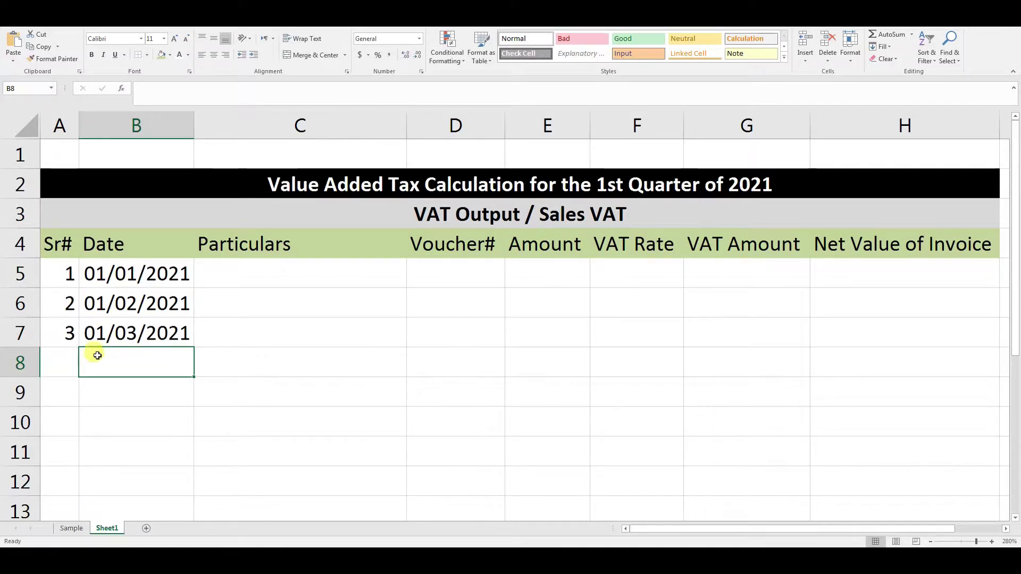
left_click_drag(75, 356, 165, 488)
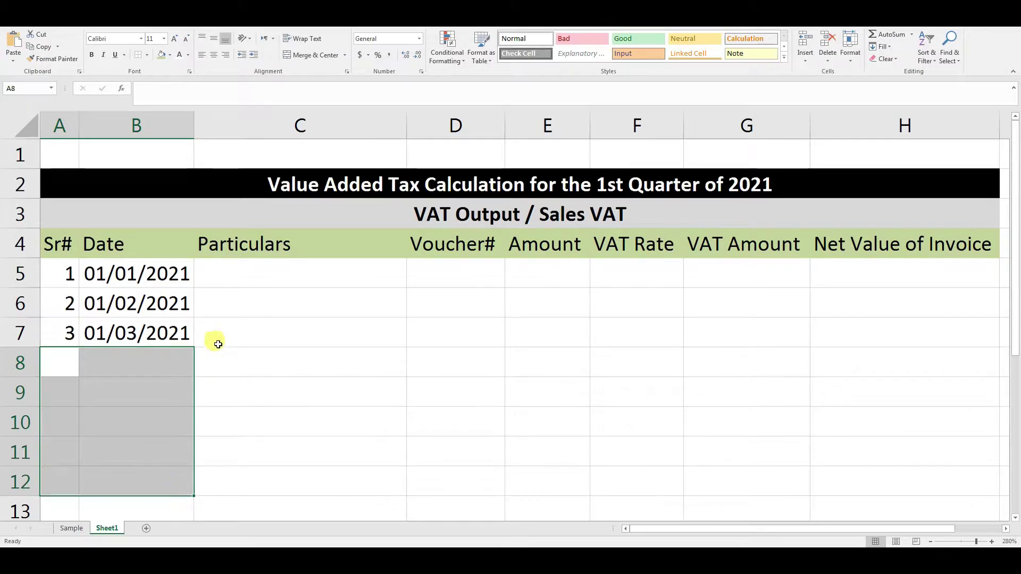
- Enter the particulars "Sales to ABC Co", "Sales to ZYZ Co" and "Sales tyu Co." in C5:C7 and narrow column C
left_click(231, 277)
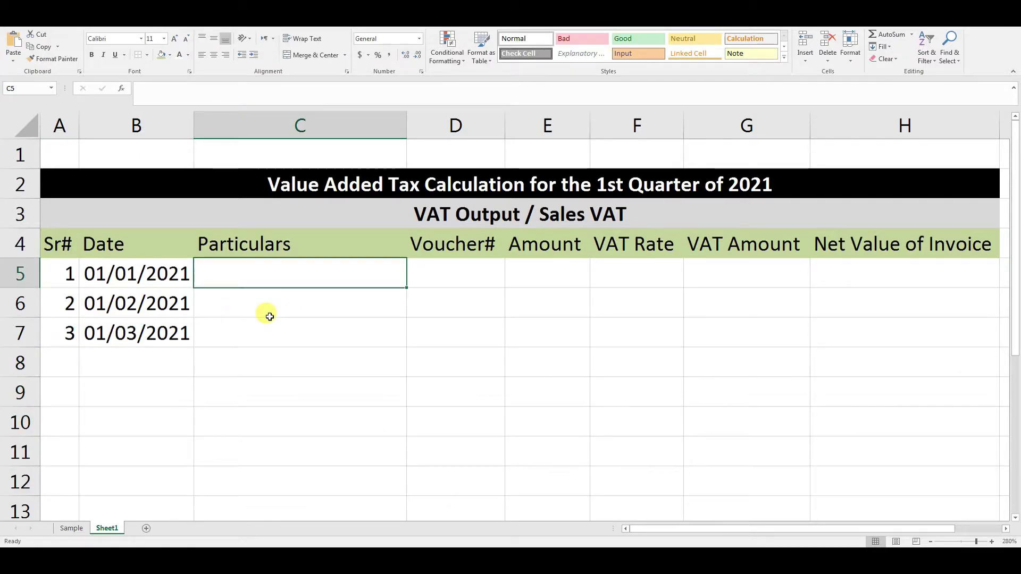
type("Sales to ")
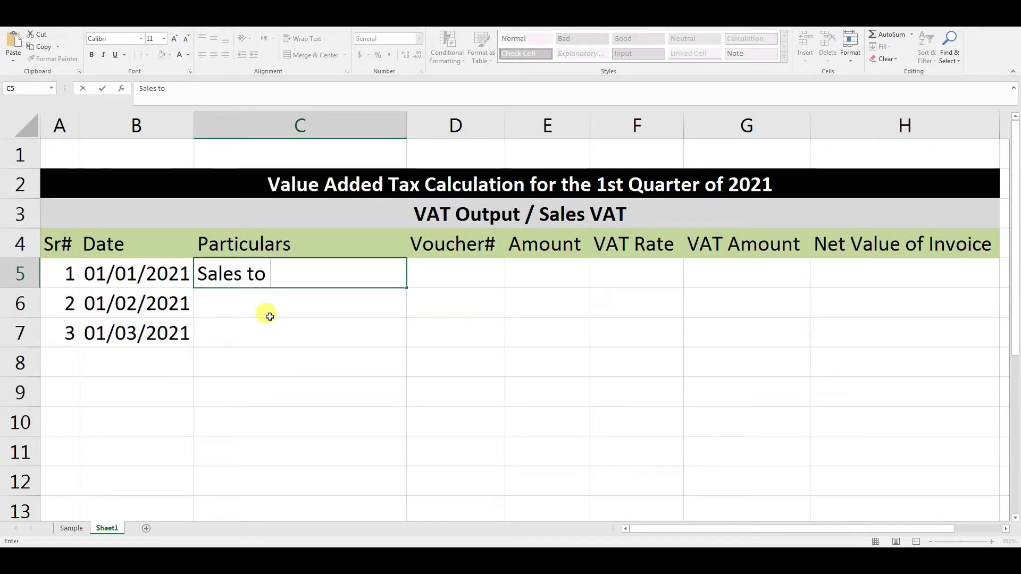
type("ABC Co")
key("Return")
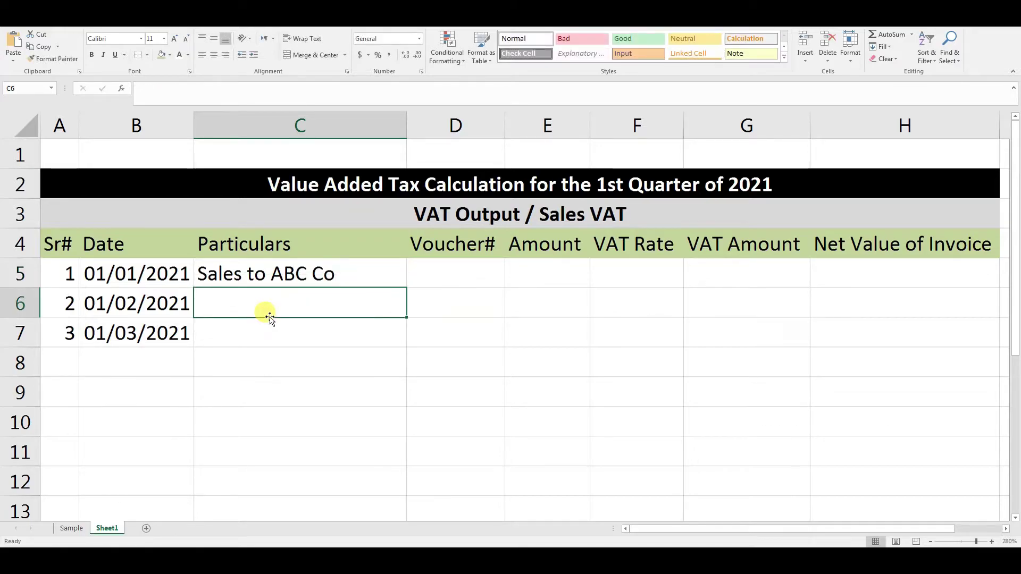
type("Sales to Z")
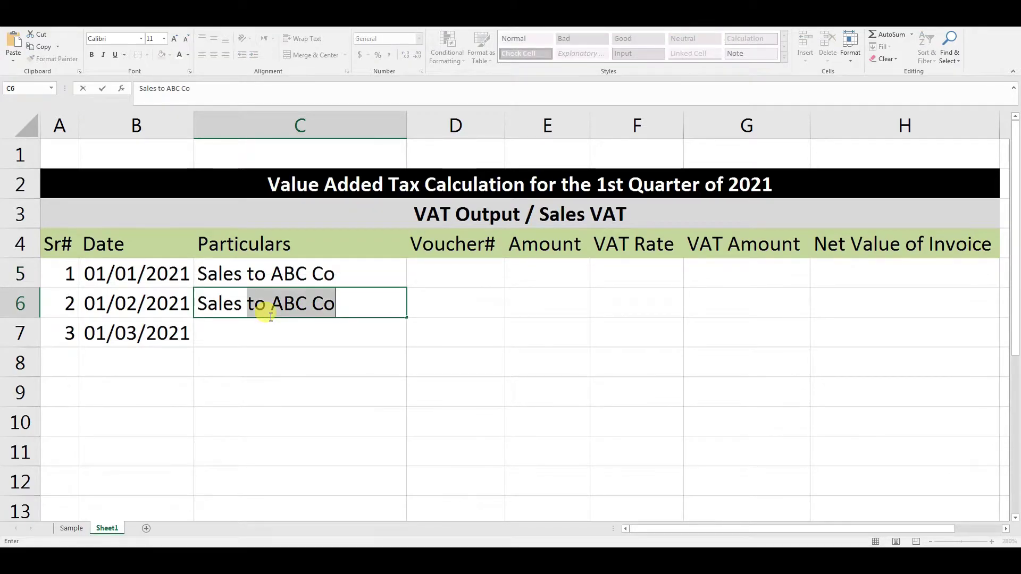
type("Y")
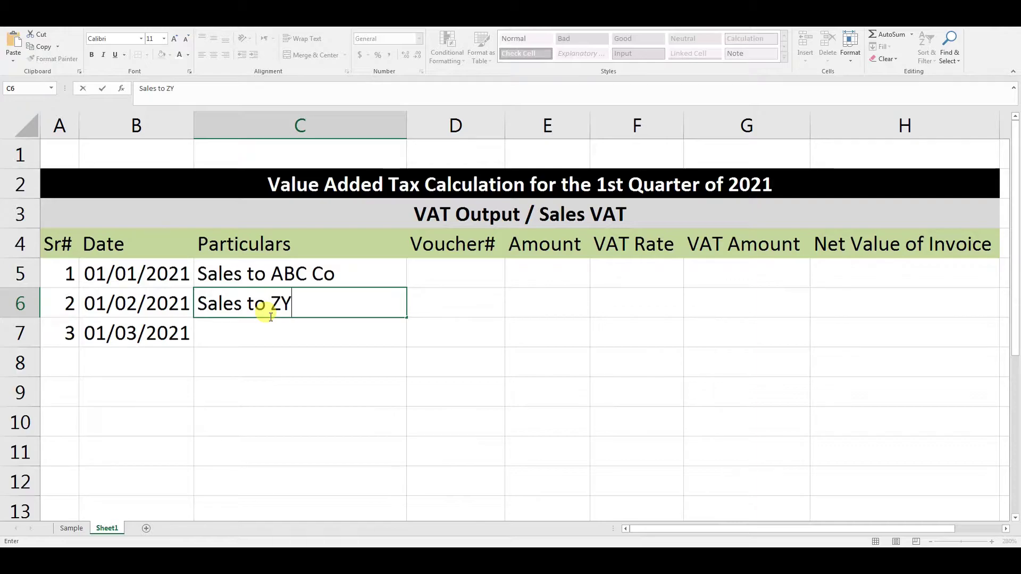
type("Z Co")
key("Return")
type("Sales t")
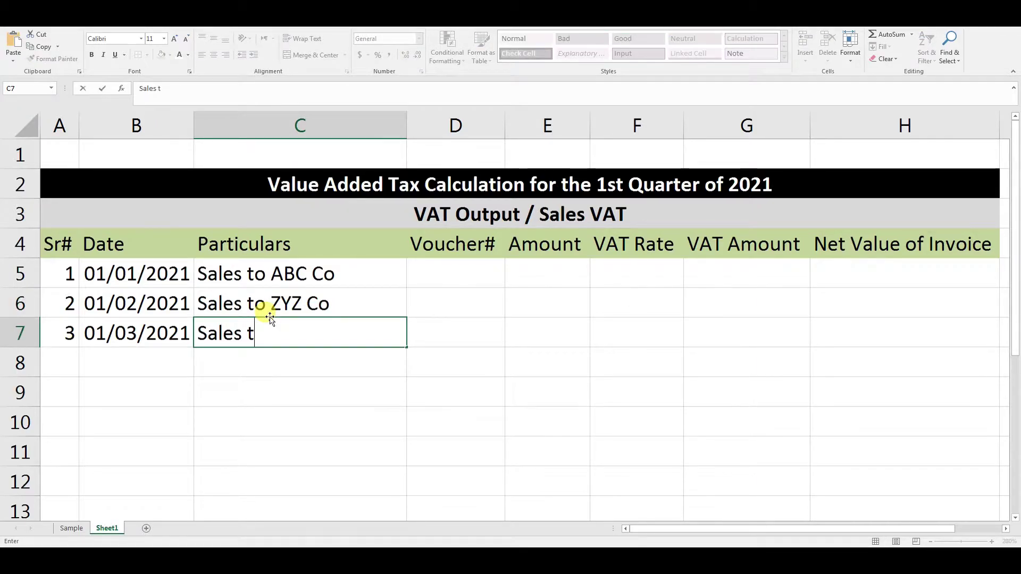
type("yu Co.")
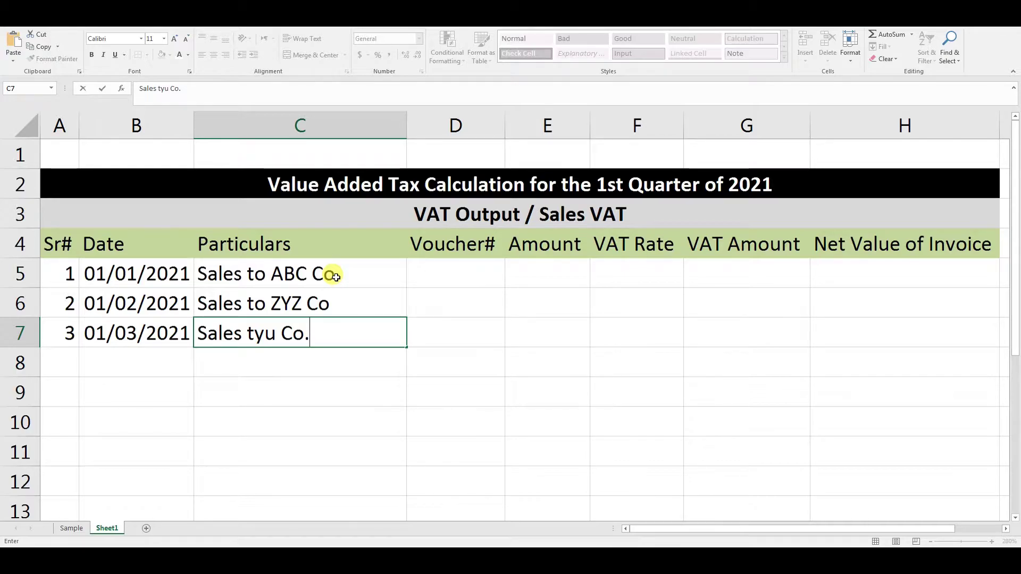
left_click(480, 280)
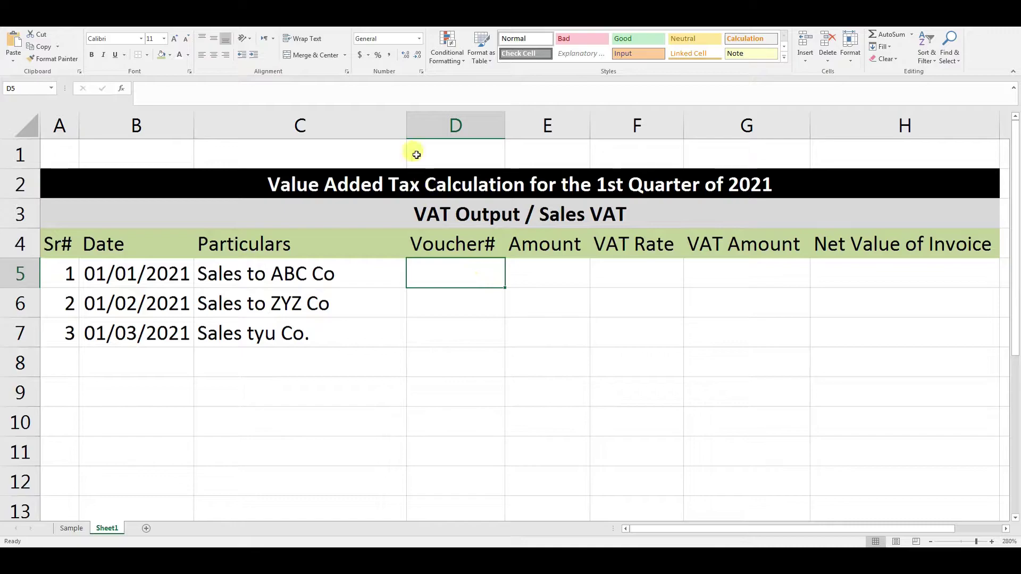
left_click_drag(407, 132, 365, 133)
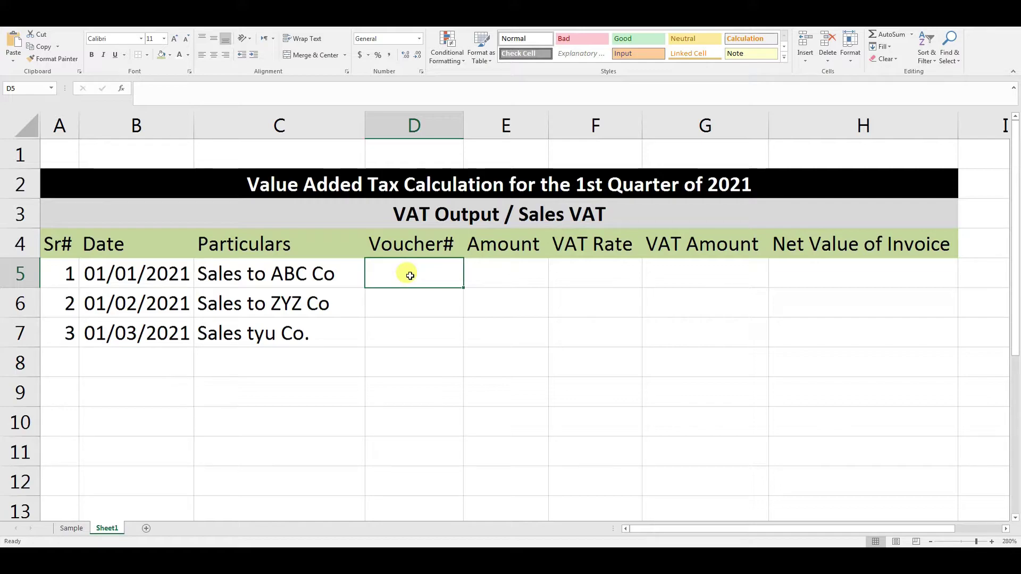
- Enter the voucher number JV-21-001 in D5 and fill the series down to D7
type("JV-")
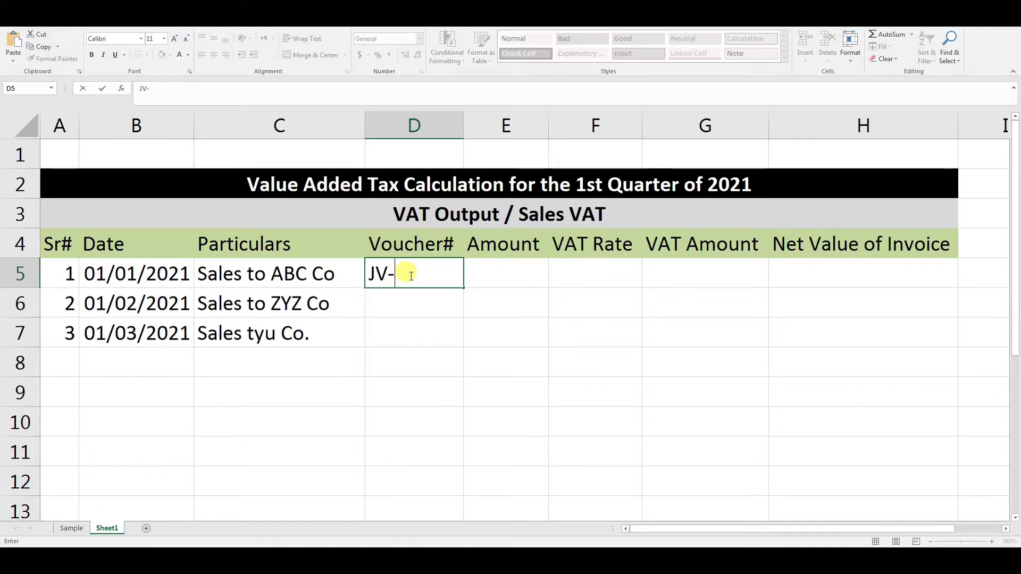
type("21-001")
key("Return")
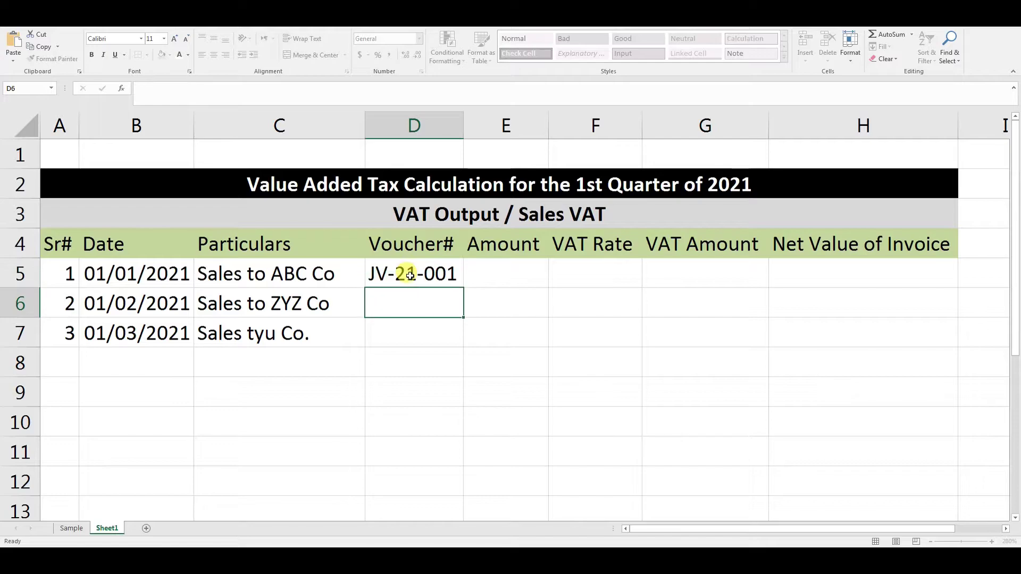
left_click(410, 275)
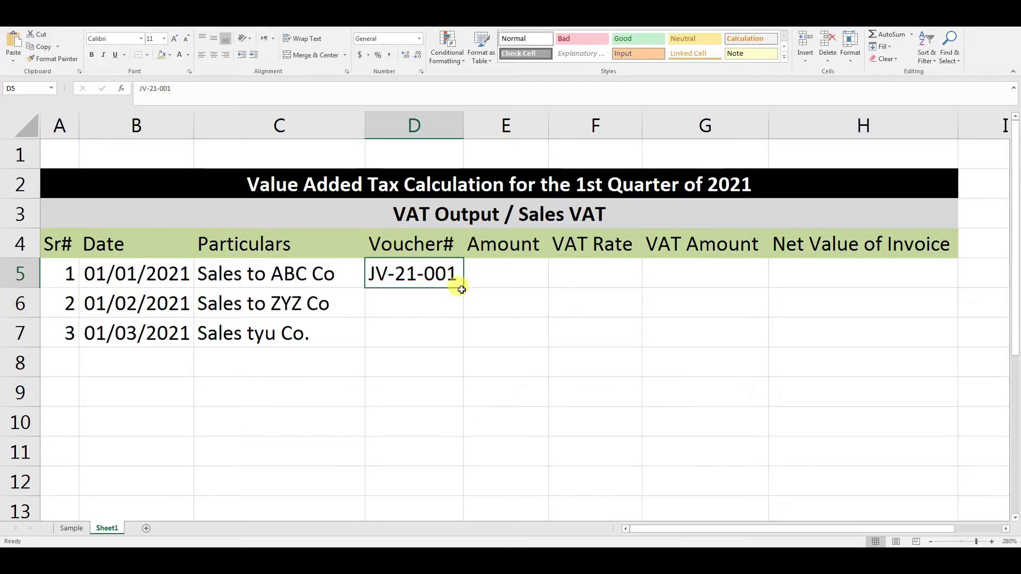
left_click_drag(461, 289, 460, 339)
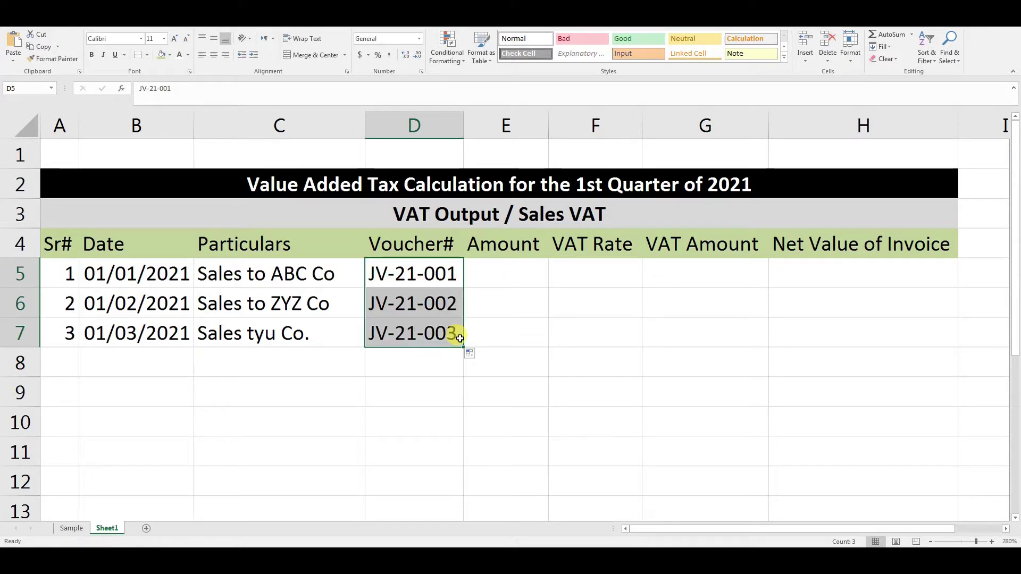
- Enter the amounts 100000, 200000 and 300000 in E5:E7 and format them with thousands separators and two decimals
left_click(495, 274)
type("10000")
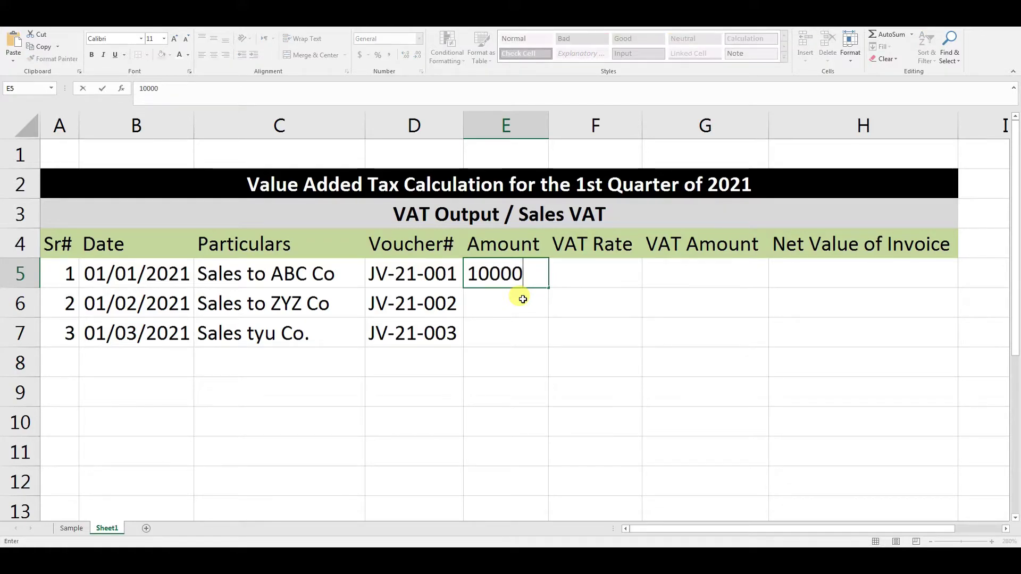
type("0")
key("Return")
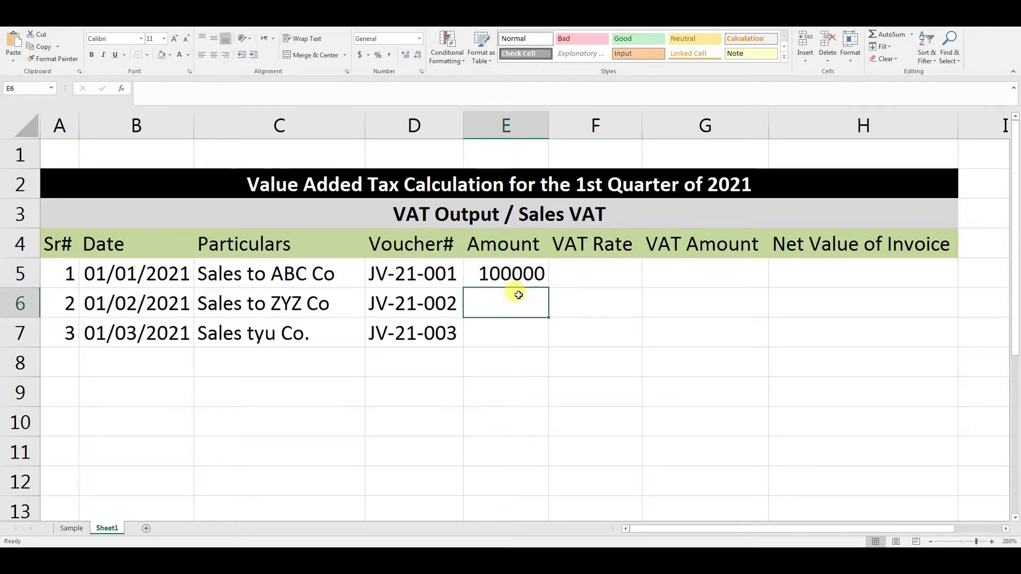
type("200000")
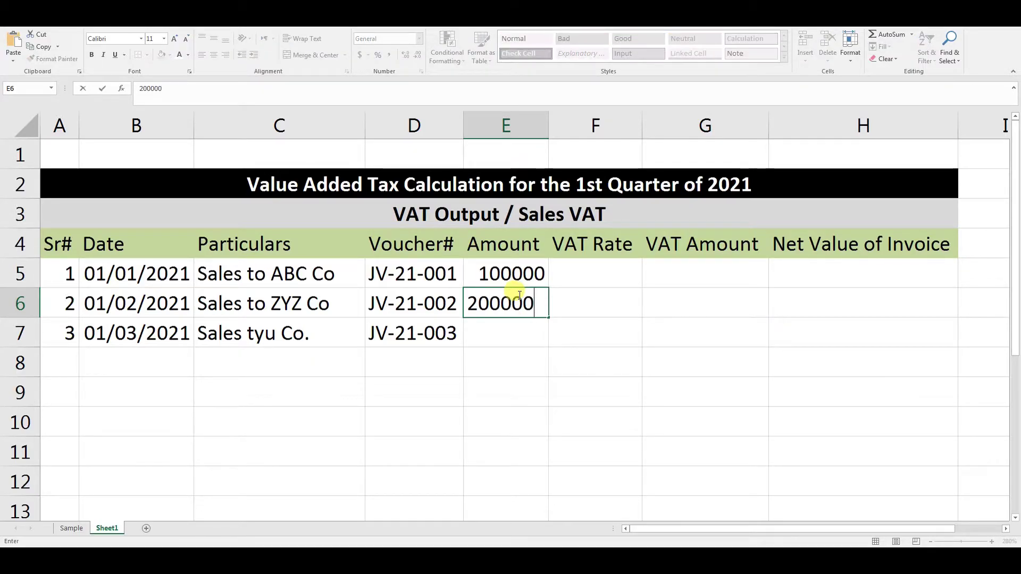
key("Return")
type("300000")
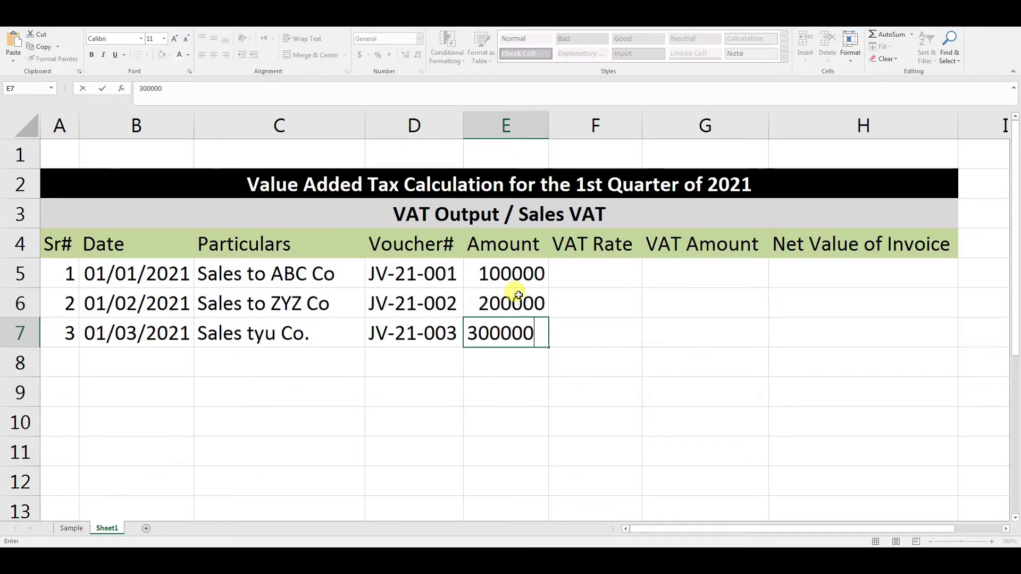
key("Return")
left_click_drag(485, 274, 498, 330)
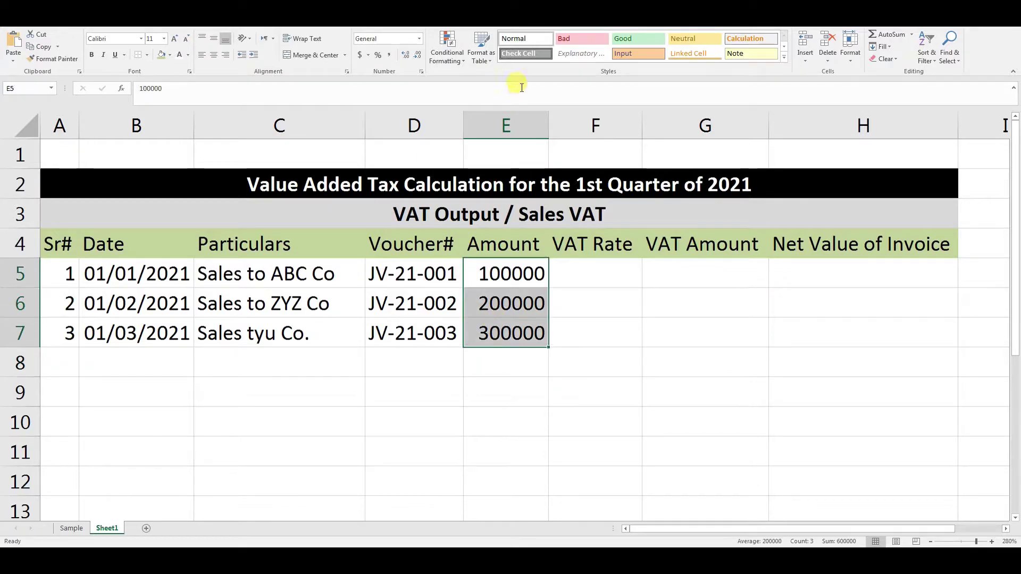
- Set the VAT rate to 15% in F5 and copy it to F6:F7
left_click(615, 273)
type("15%")
key("Return")
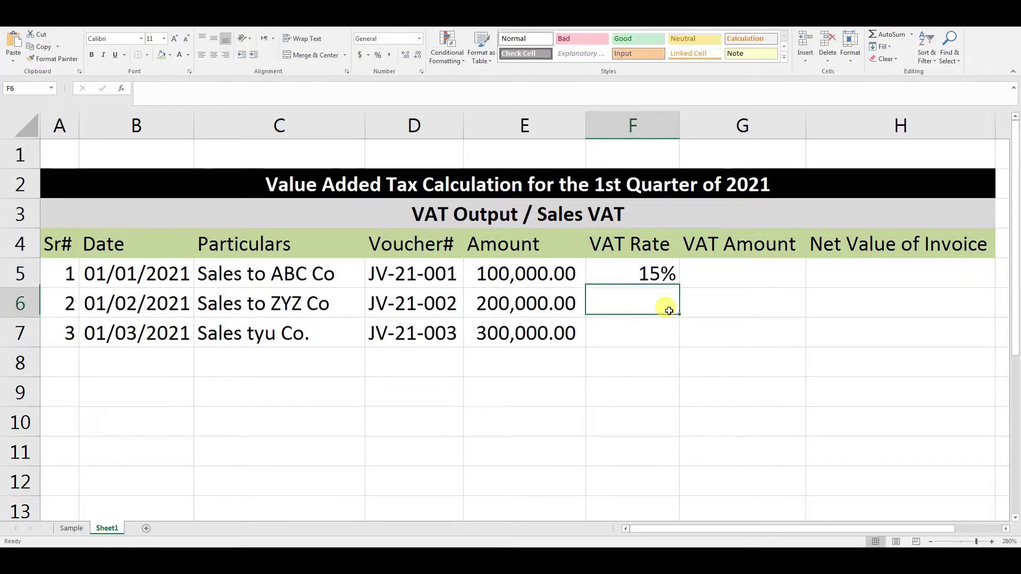
left_click(641, 285)
key("ctrl+c")
left_click_drag(643, 292, 629, 330)
key("ctrl+v")
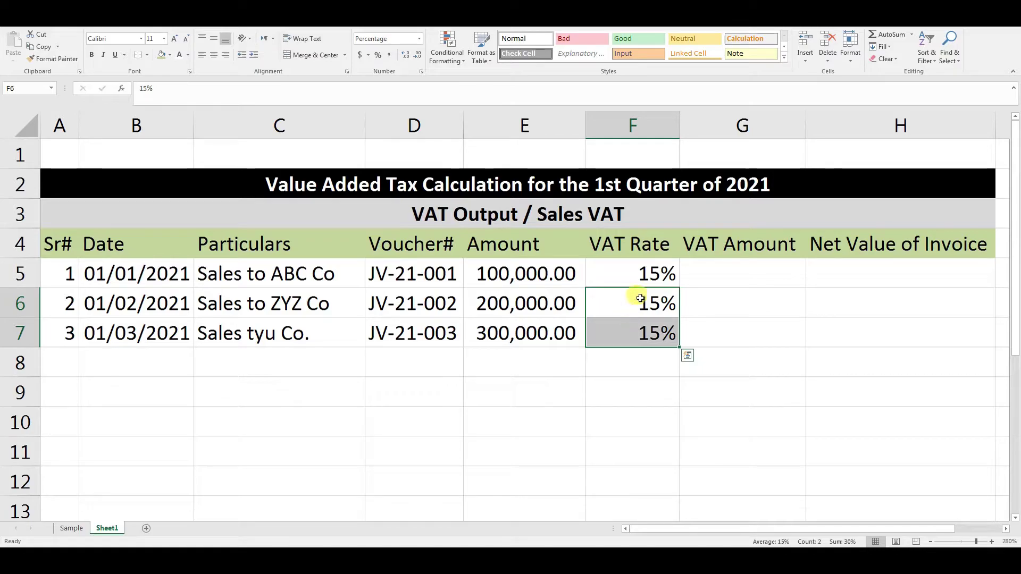
- Calculate the VAT amount in G5 with the formula =E5*F5 and fill it down to G7
left_click(732, 279)
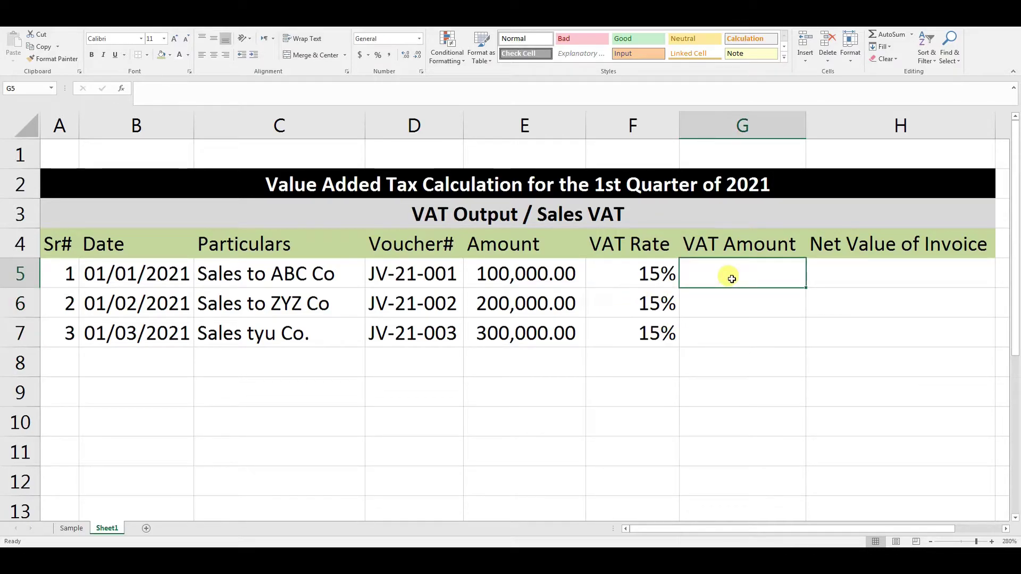
type("=")
left_click(574, 268)
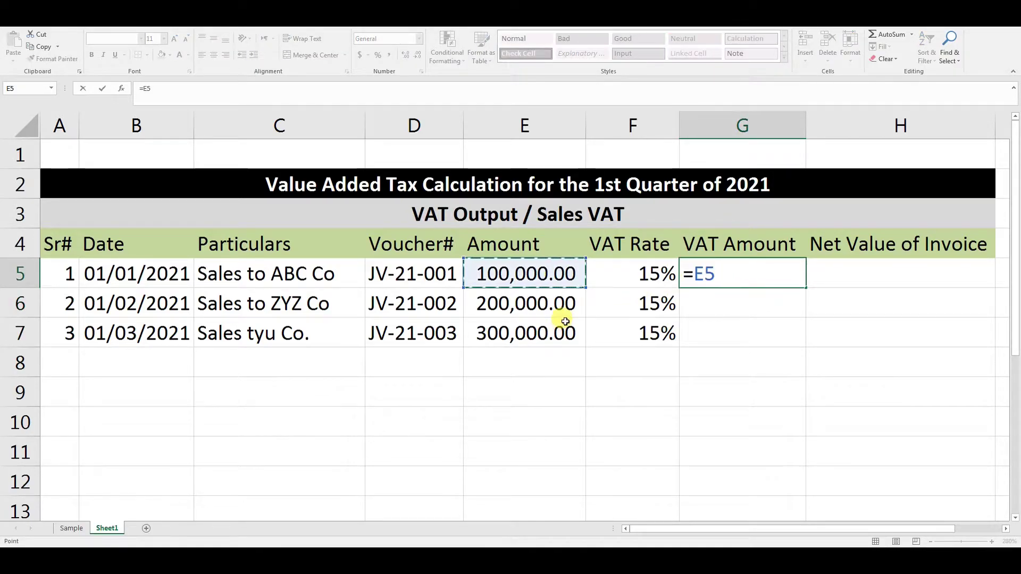
type("*")
key("Left")
key("Return")
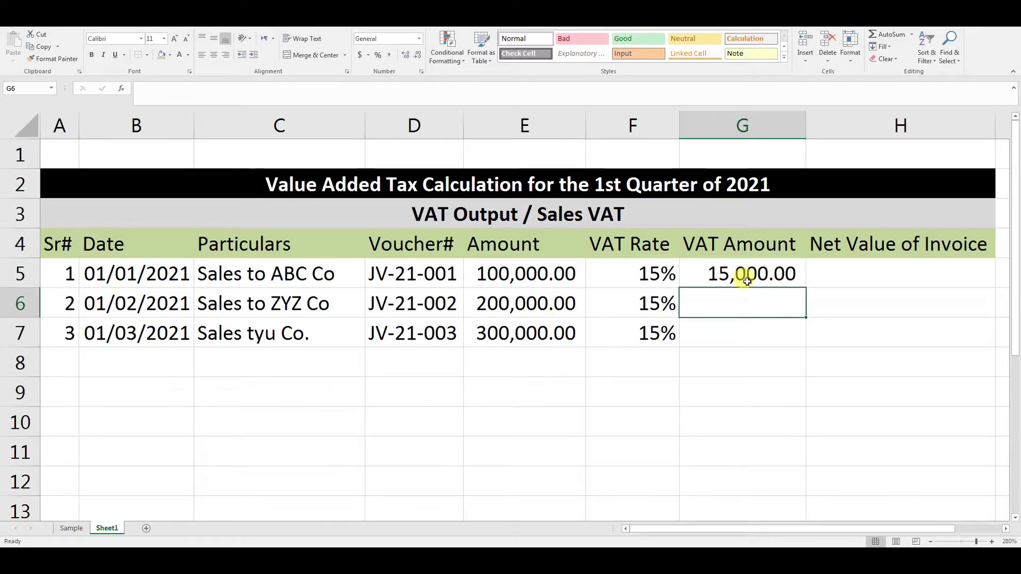
left_click(749, 272)
left_click_drag(805, 289, 802, 346)
- Calculate the net value of the first invoice in H5 with the formula =E5+G5
left_click(855, 274)
type("=")
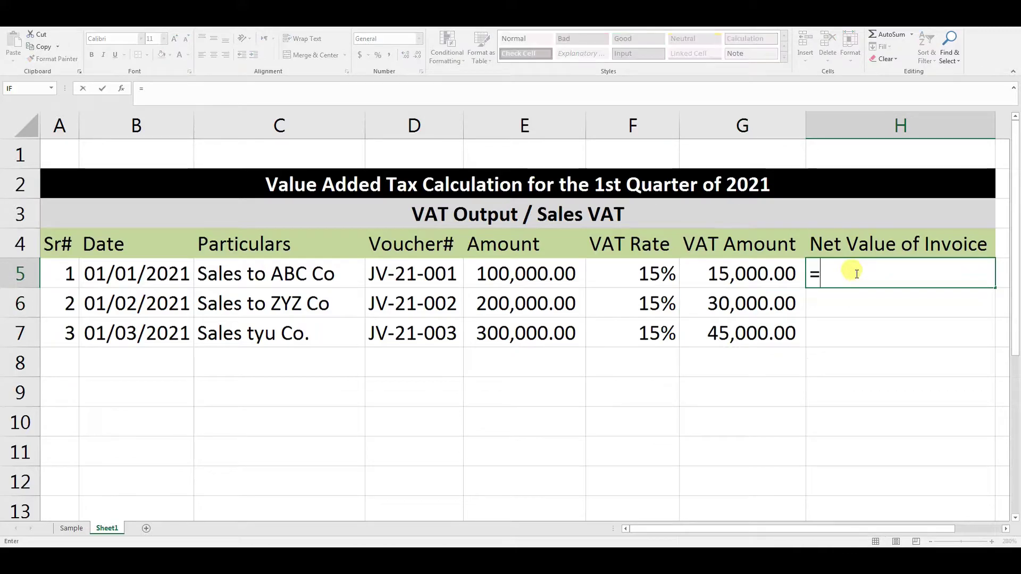
left_click(513, 275)
type("+")
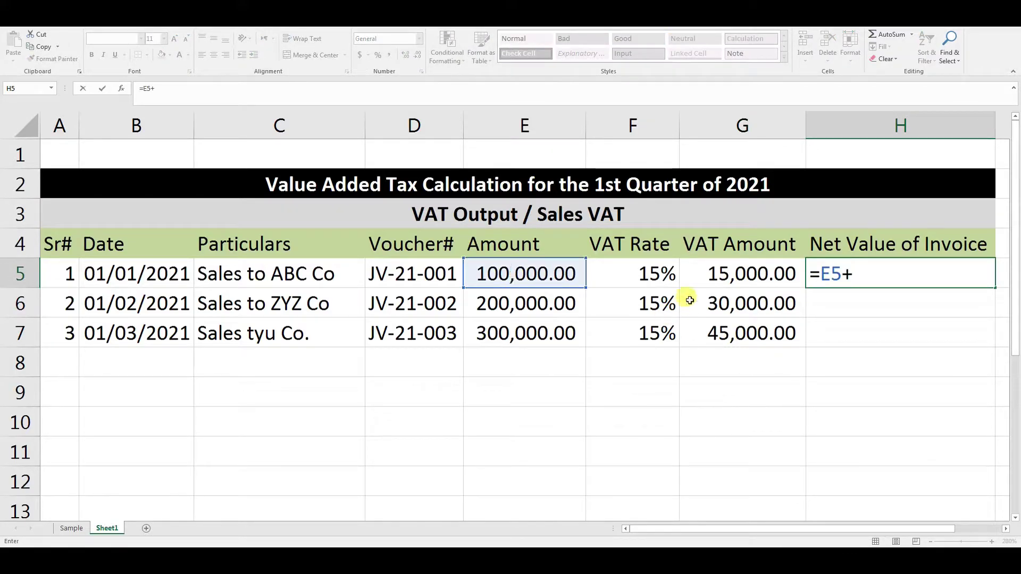
left_click(722, 275)
key("Return")
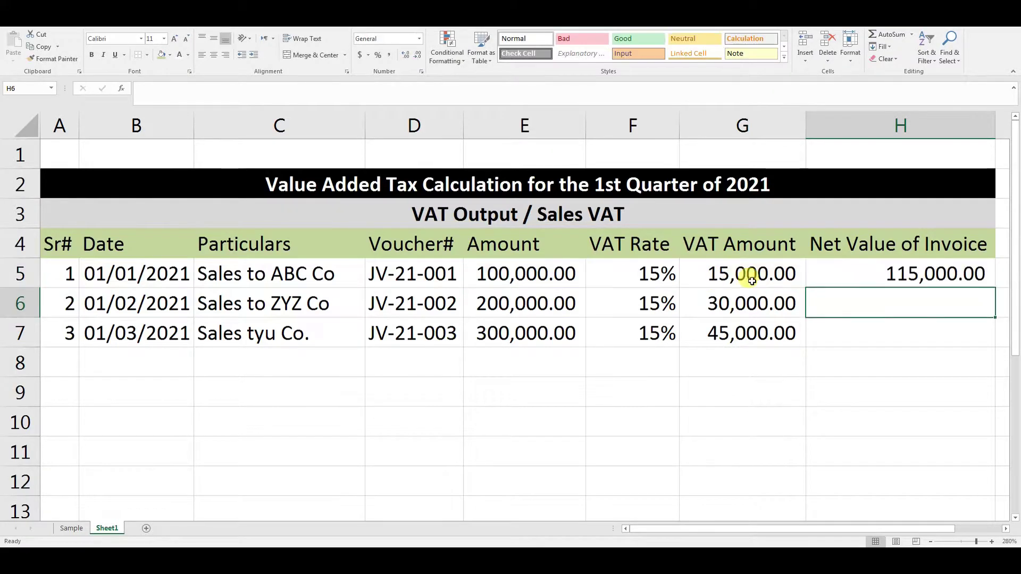
- Fill the net value of invoice formula from H5 down to H7
left_click(944, 274)
left_click_drag(996, 288, 984, 337)
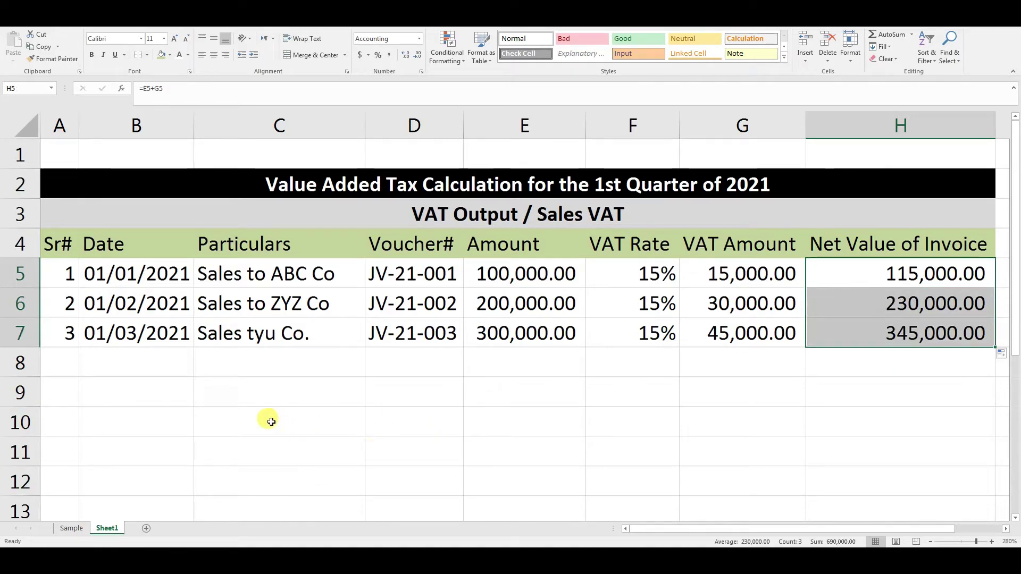
- Add a centred "Total" label in row 8, merged across cells A8:D8
left_click_drag(69, 362, 212, 367)
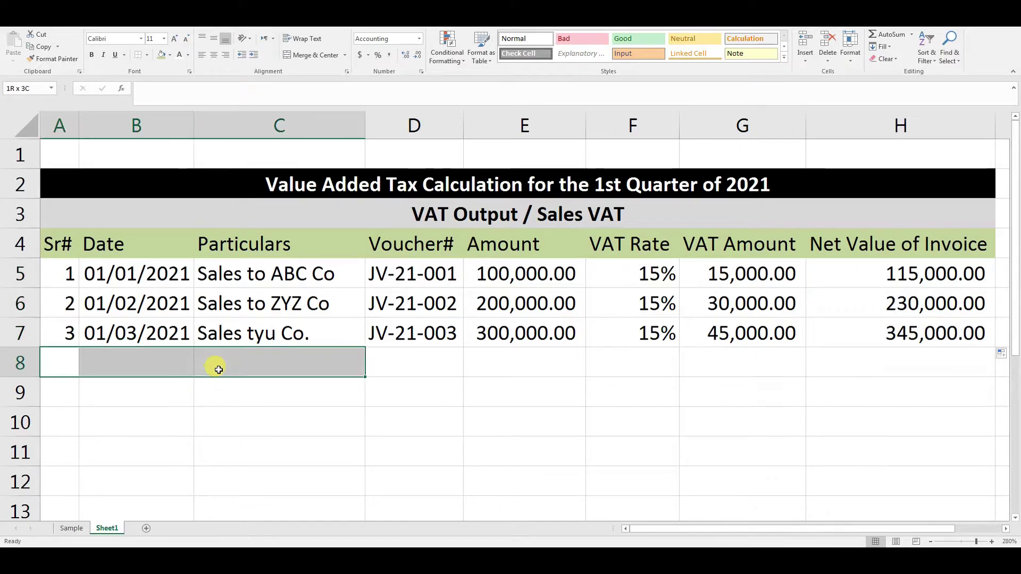
left_click(314, 54)
type("Total")
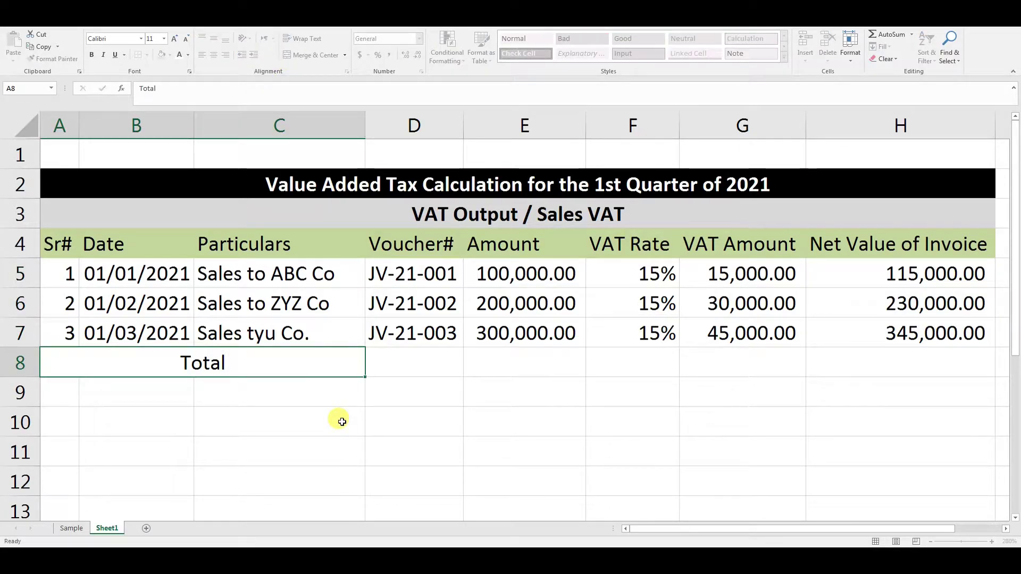
key("Tab")
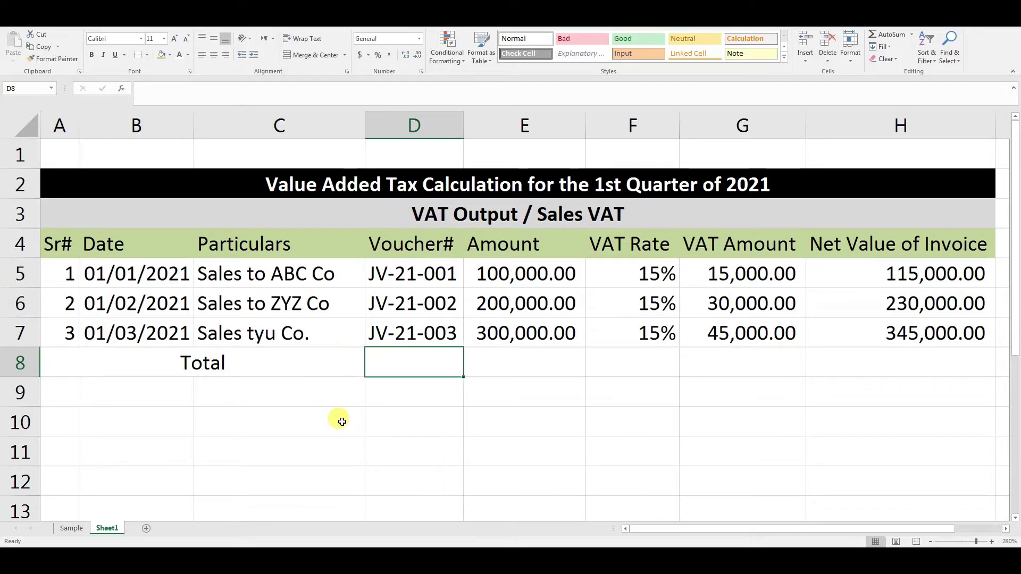
left_click_drag(259, 355, 420, 357)
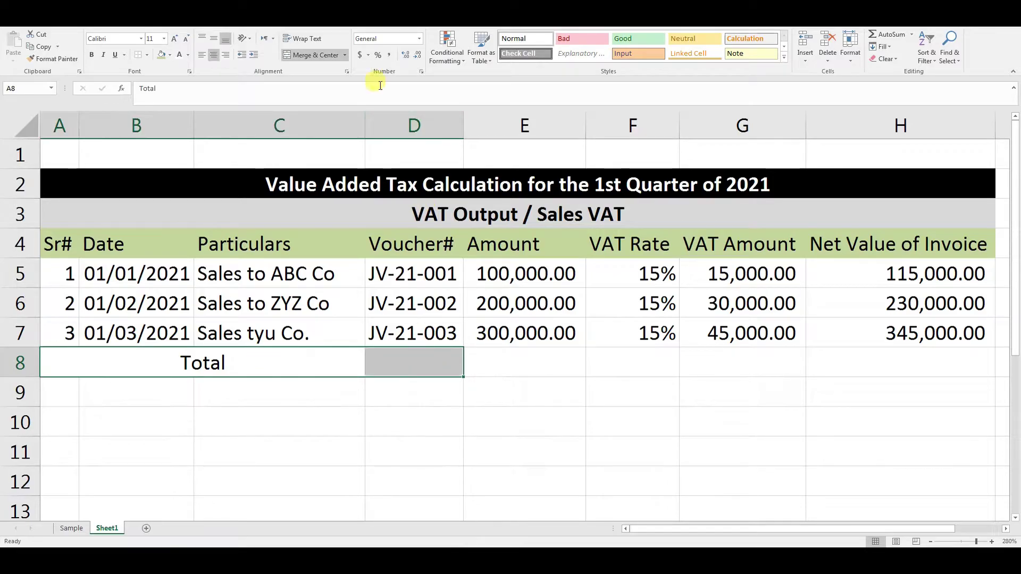
left_click(291, 57)
left_click(290, 57)
- Sum the Amount column in E8 with AutoSum and copy the formula to G8:H8
left_click(522, 359)
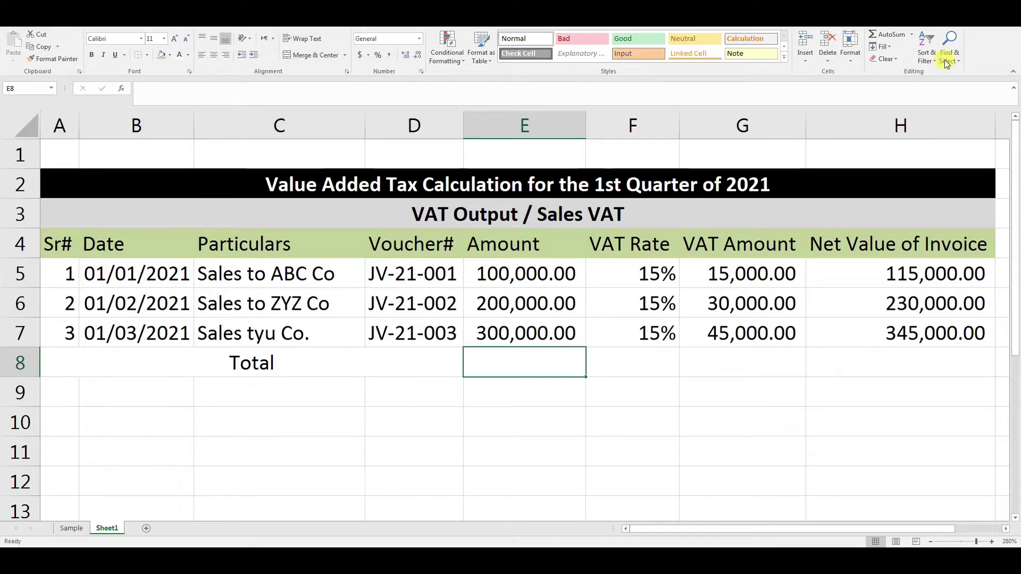
left_click(876, 34)
key("Return")
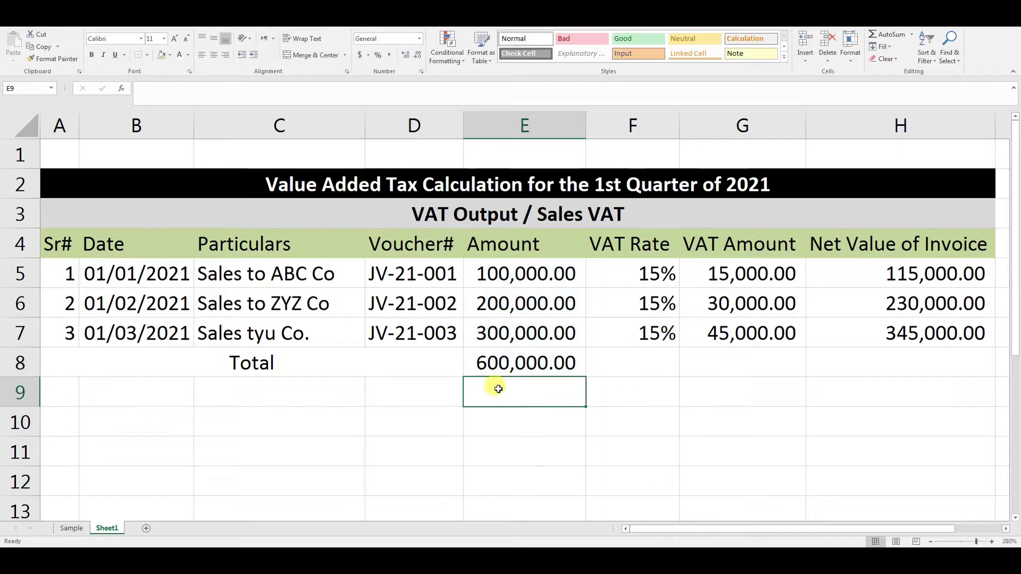
left_click(506, 360)
key("ctrl+c")
left_click_drag(715, 363, 816, 362)
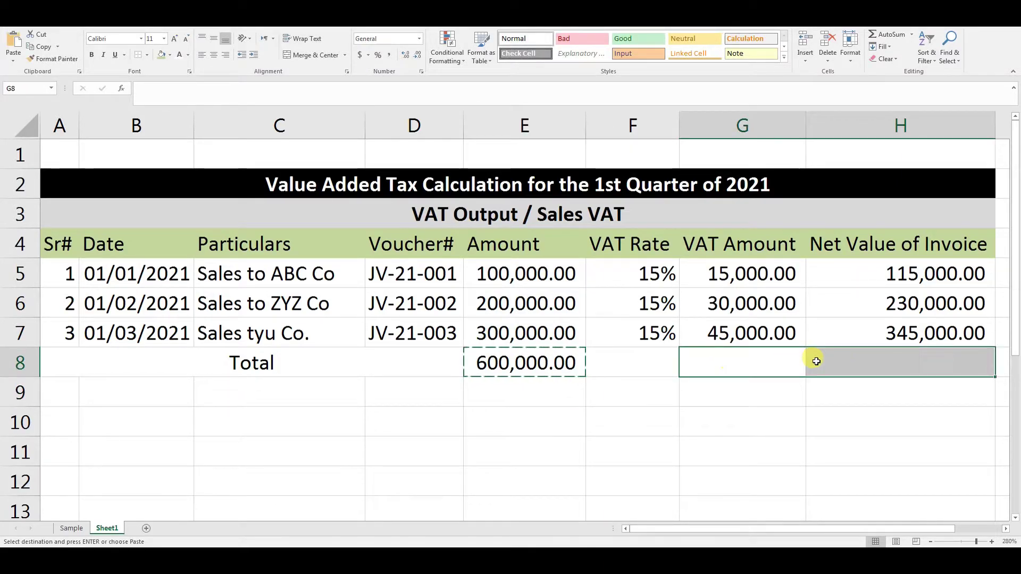
key("Return")
left_click(641, 412)
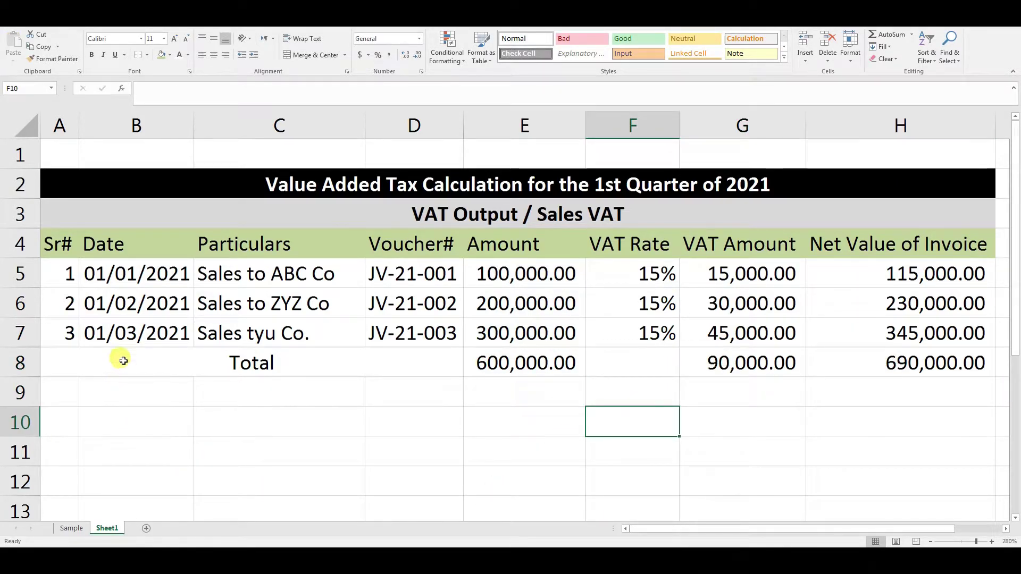
- Fill the Total row A8:H8 with a lighter green than the header row and make it bold
left_click_drag(123, 361, 869, 358)
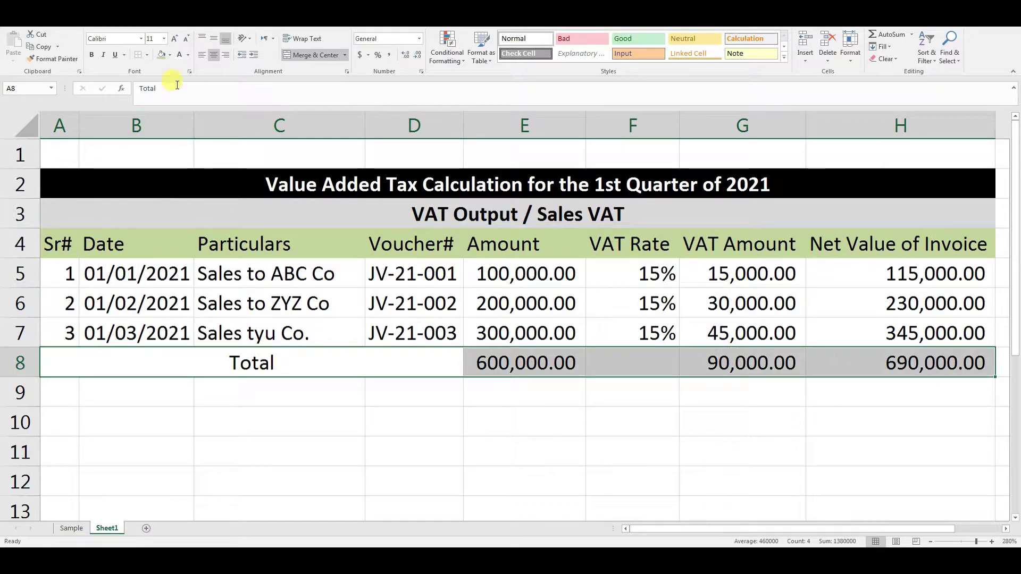
left_click(169, 59)
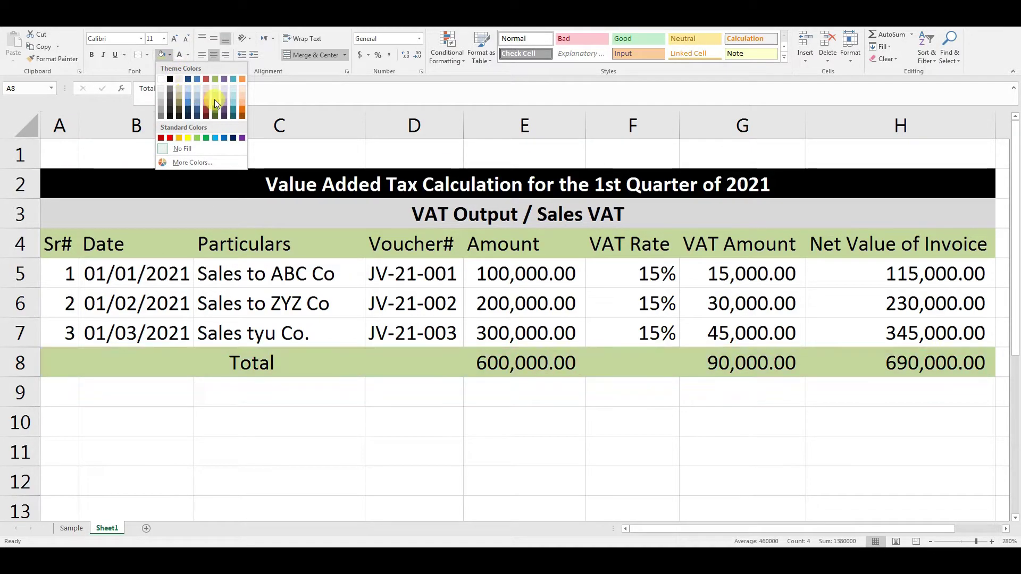
left_click(215, 95)
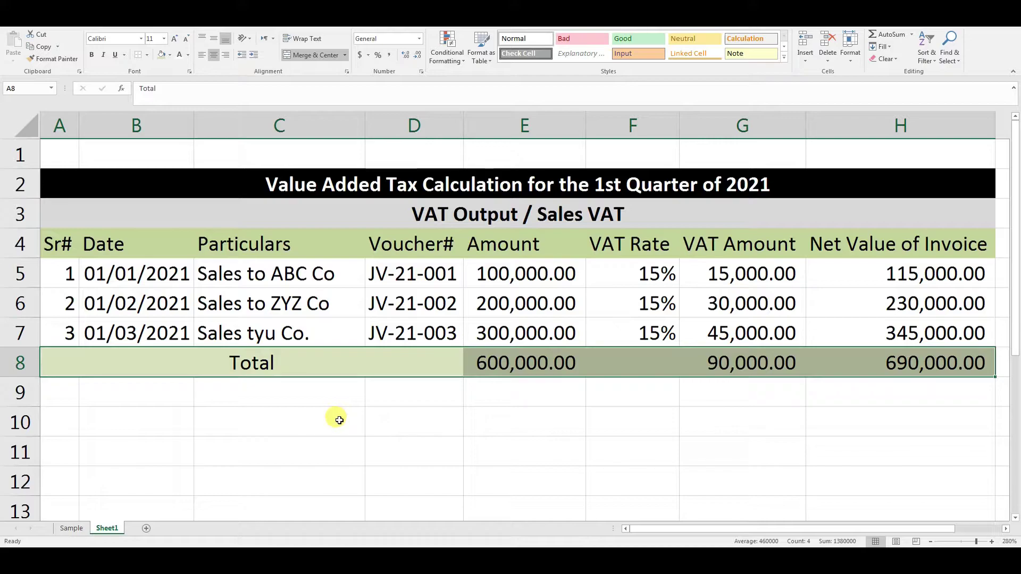
key("ctrl+b")
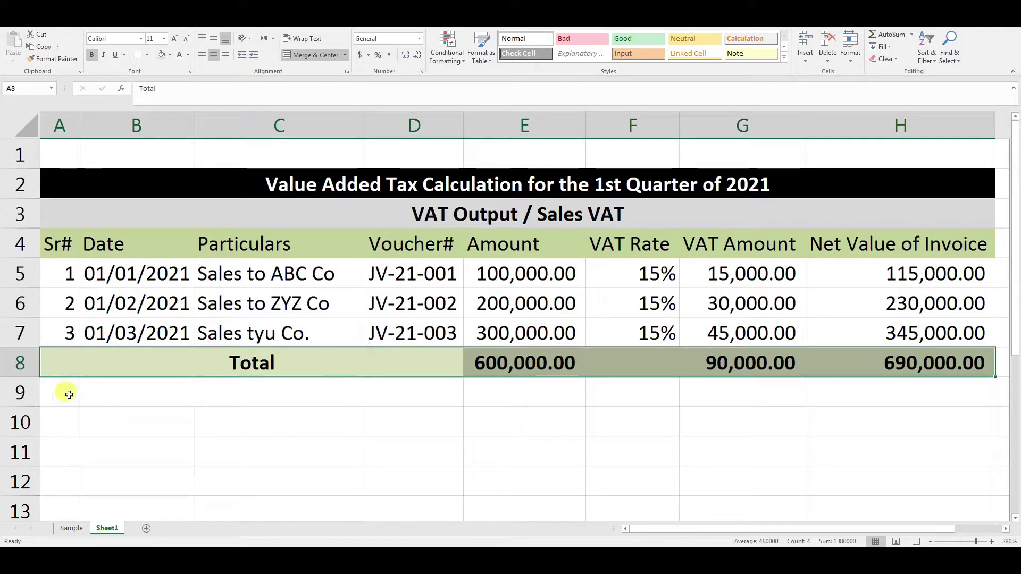
- Merge and centre cells A9:D9 and enter the heading "VAT on Export"
left_click_drag(69, 394, 388, 401)
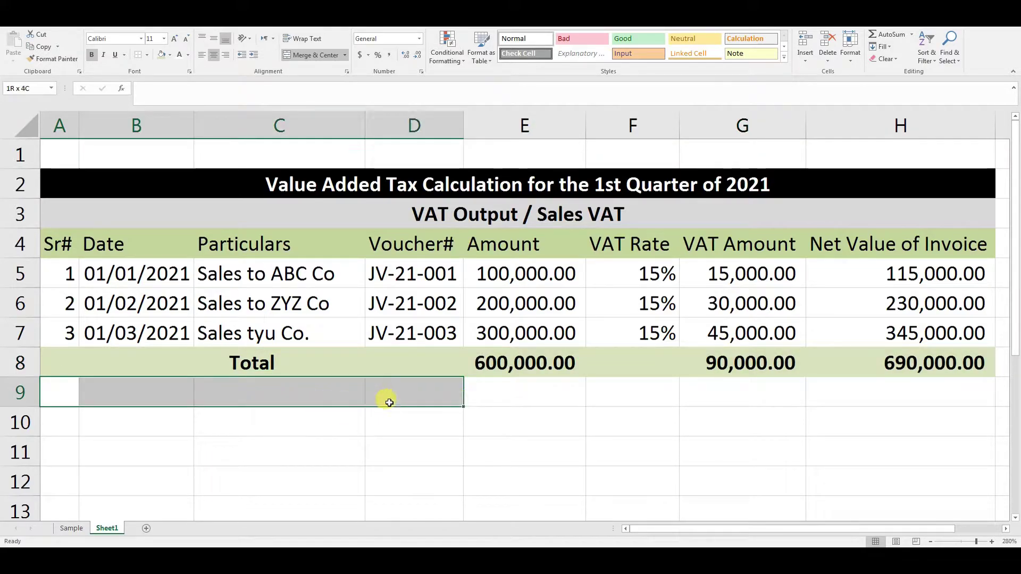
left_click(288, 55)
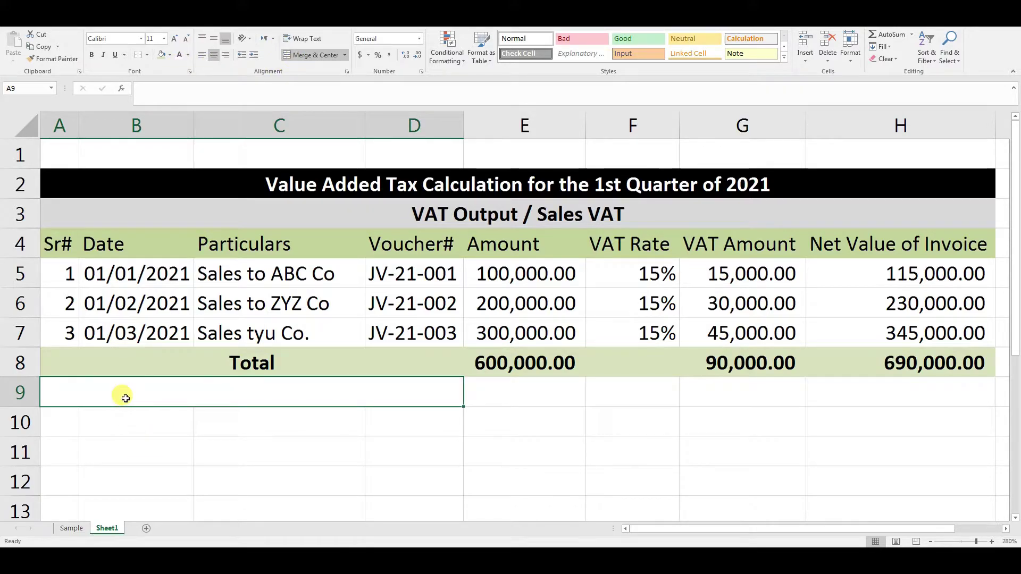
type("VAT ")
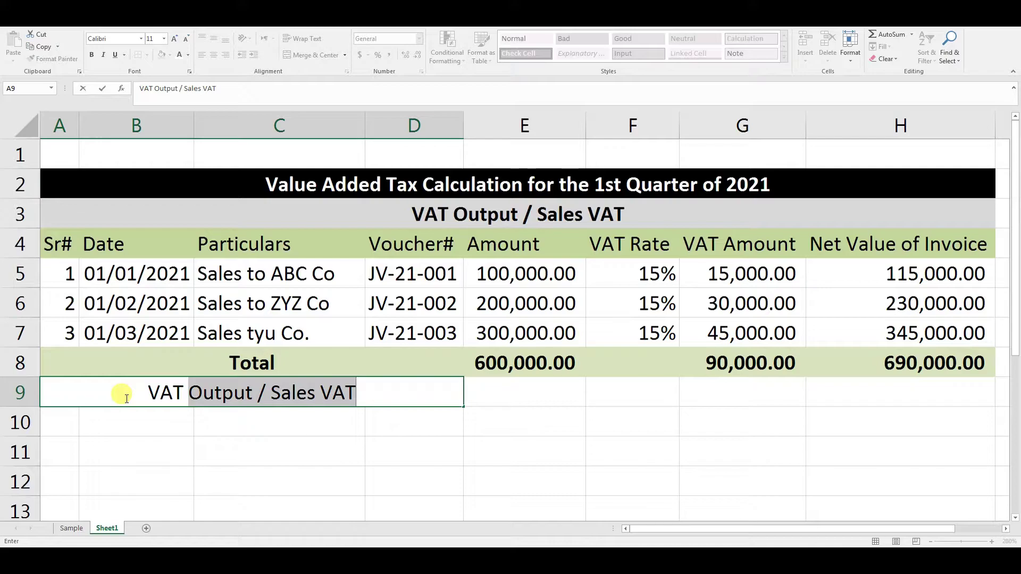
type("on Export")
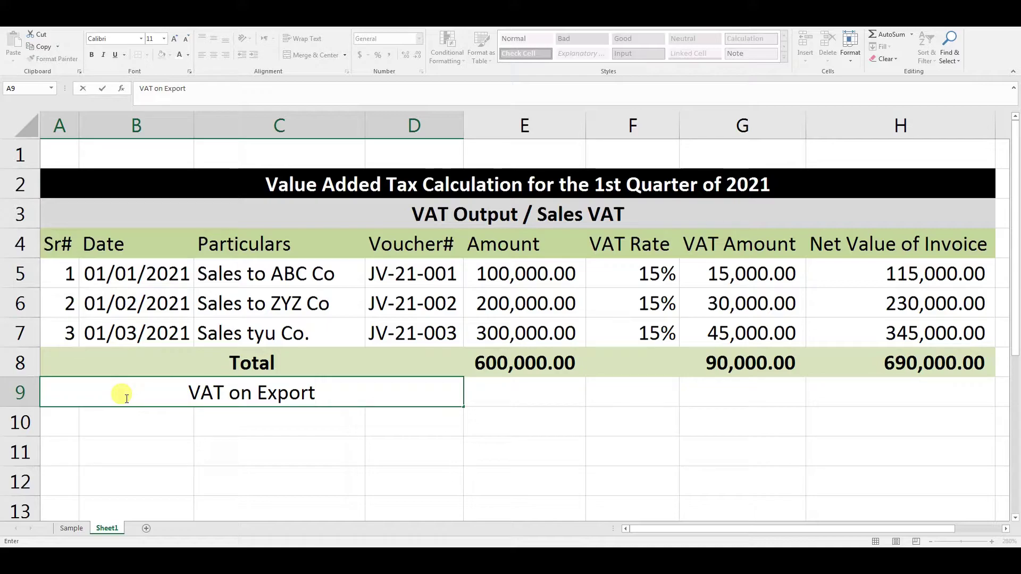
key("ctrl+Return")
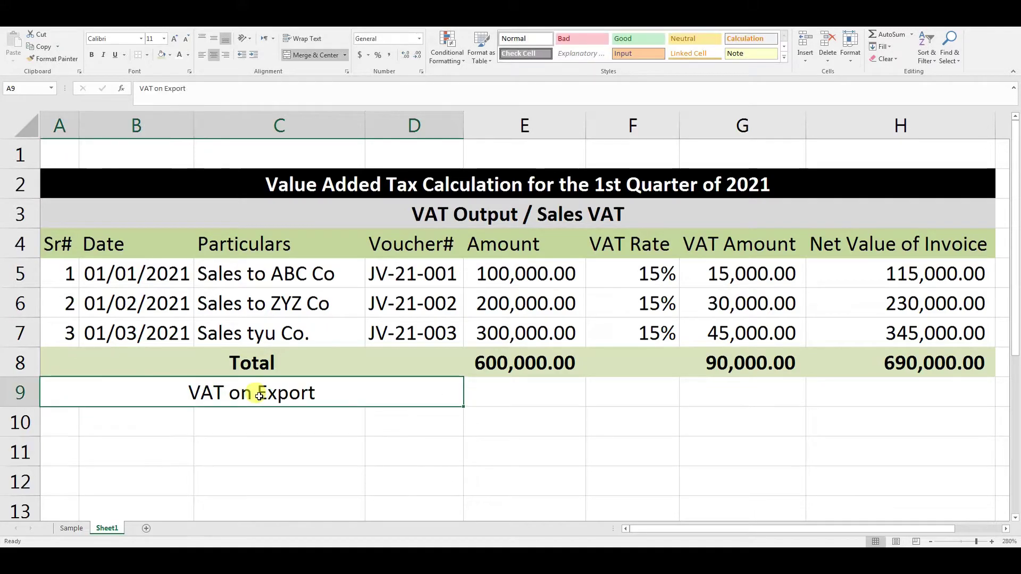
- Left-align the "VAT on Export" heading and fill it with standard green
left_click(202, 56)
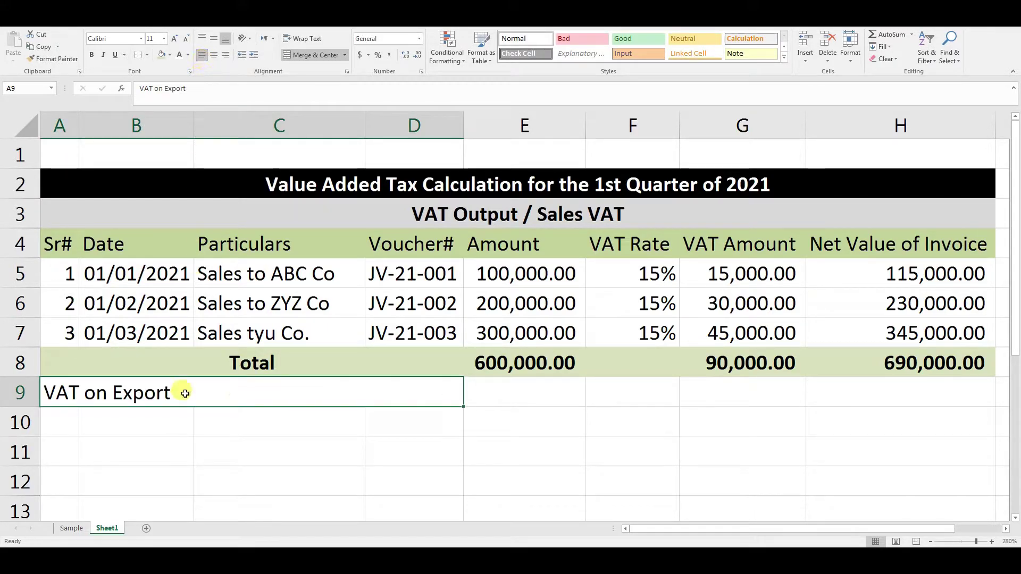
left_click(169, 55)
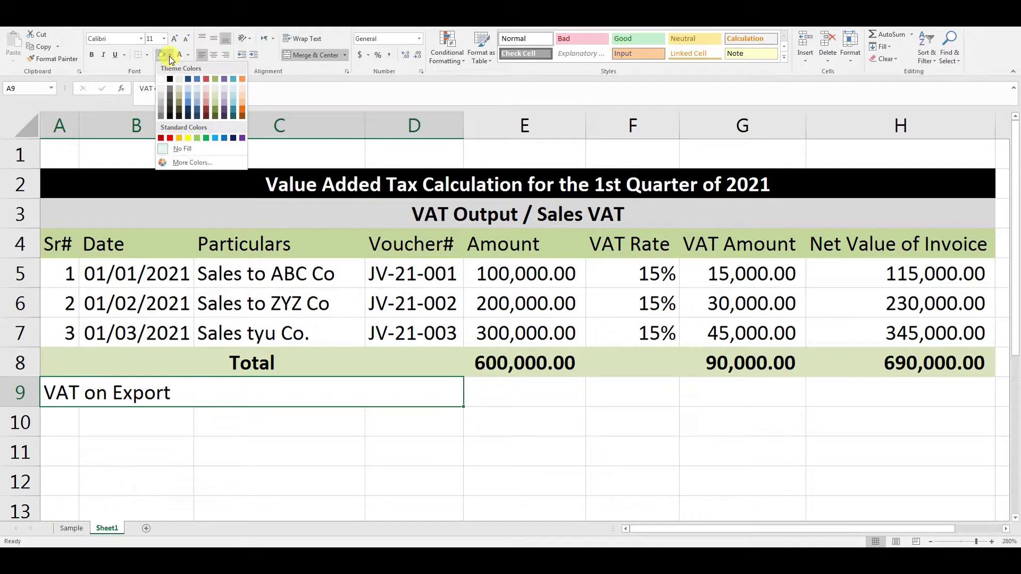
left_click(206, 138)
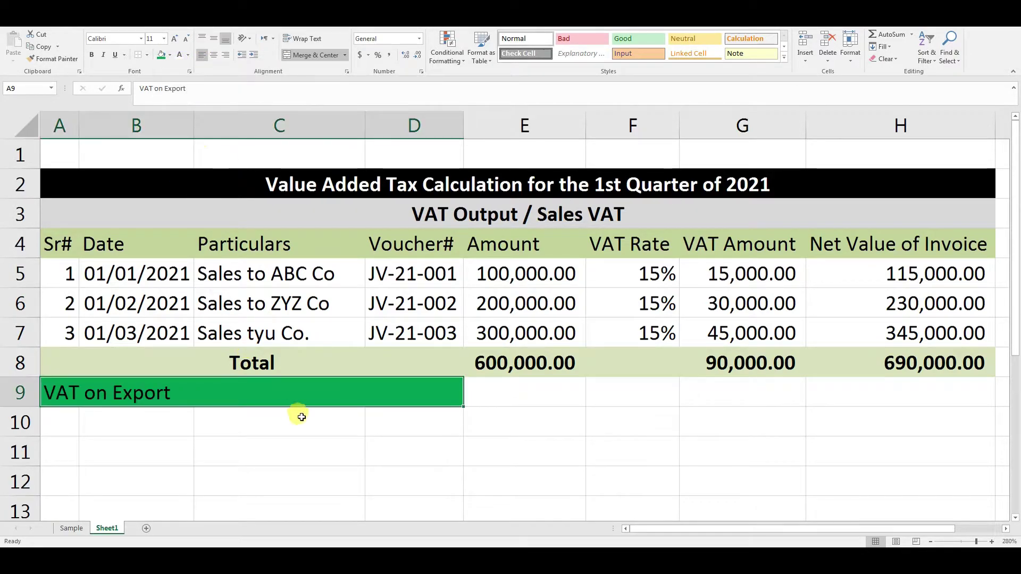
- Enter the serial numbers 1 and 2 in A10:A11 under the VAT on Export heading
left_click(53, 423)
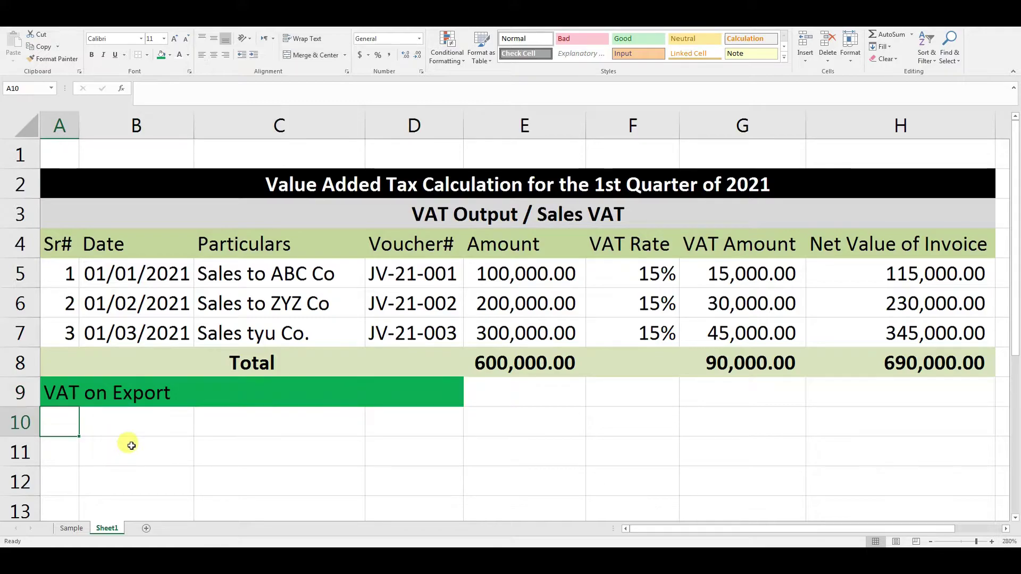
type("1")
key("Return")
type("2")
key("Return")
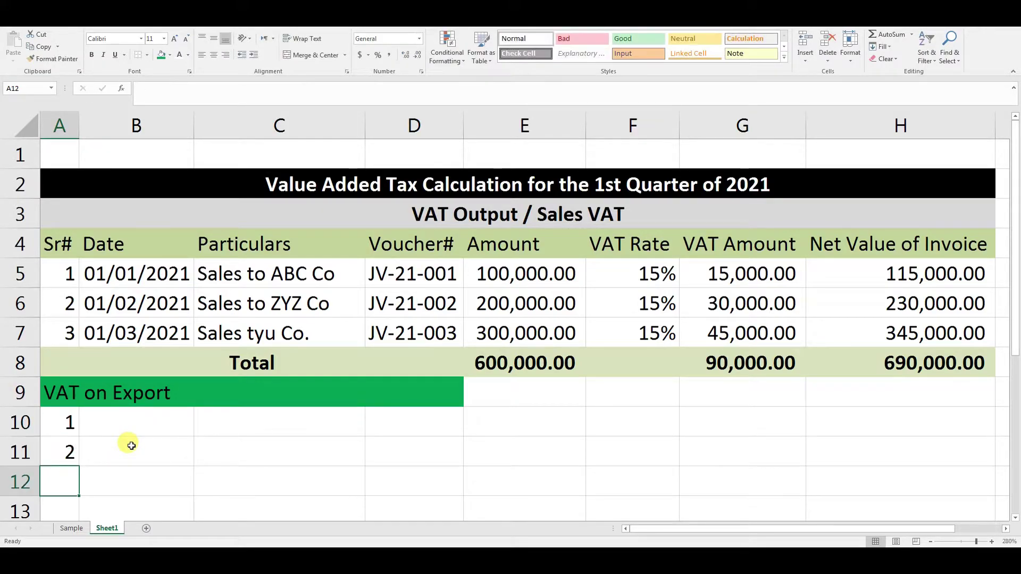
- Enter the export dates 05/01/2021 in B10 and 05/03/2021 in B11
left_click(140, 422)
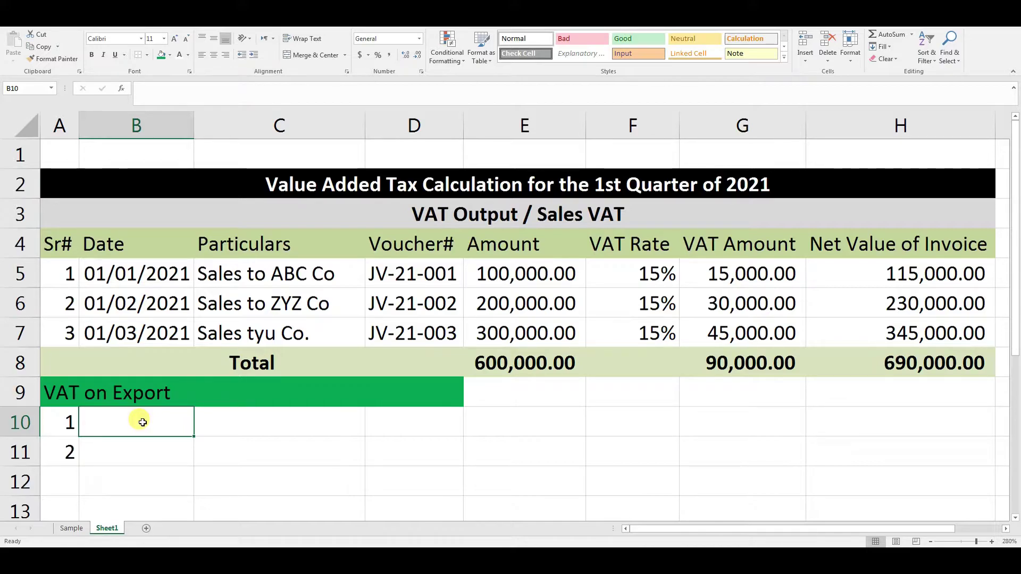
type("05/01/2021")
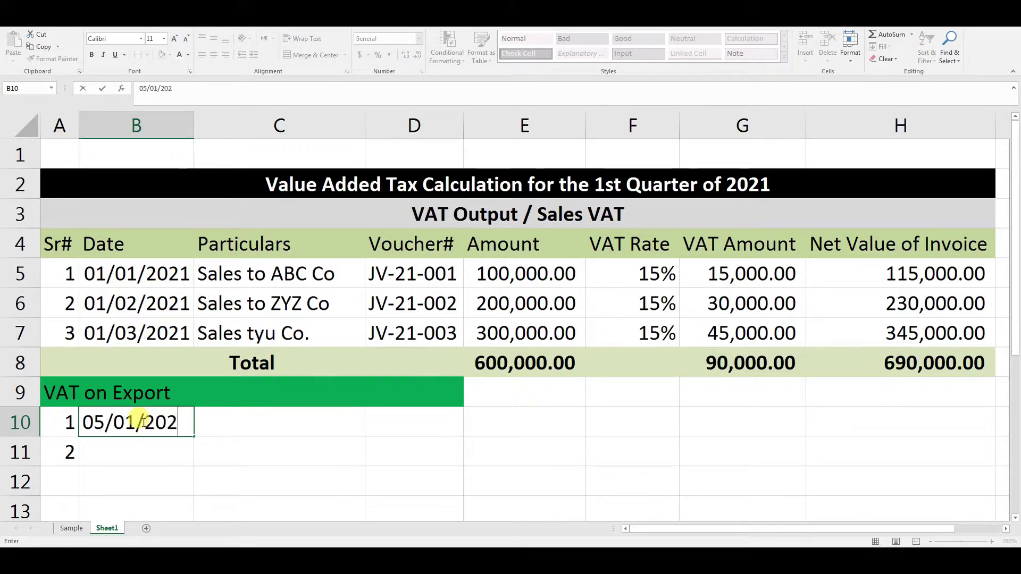
key("Return")
type("05/")
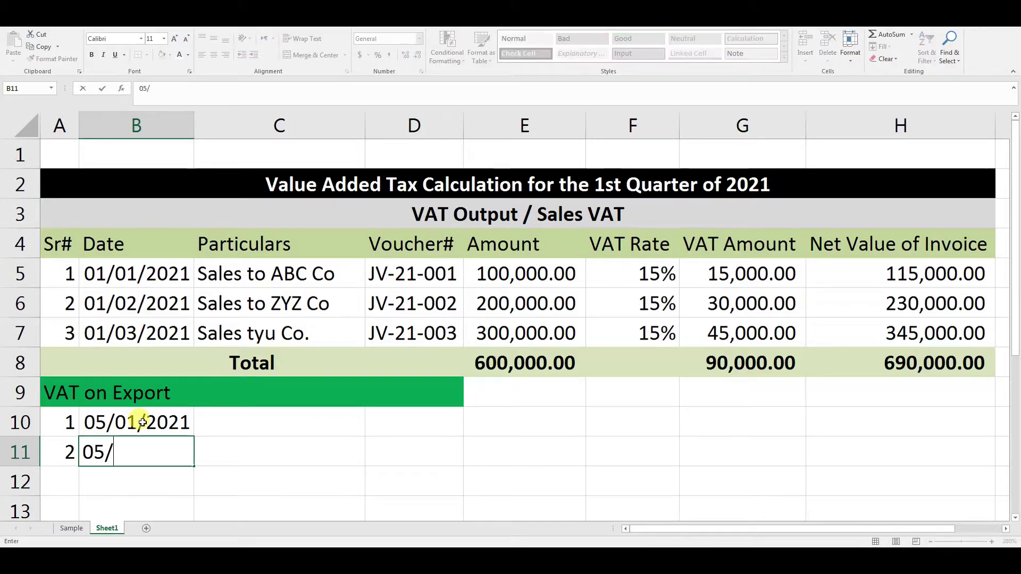
type("03/2021")
key("Tab")
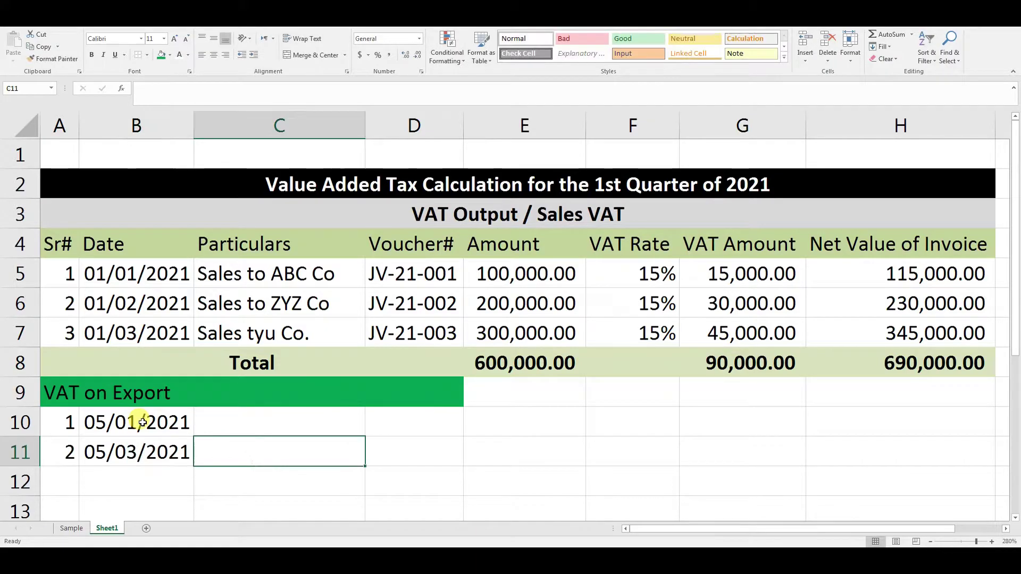
- Enter "Sales to XXXX" as the particulars in C10 and copy it to C11
key("Up")
type("Sale")
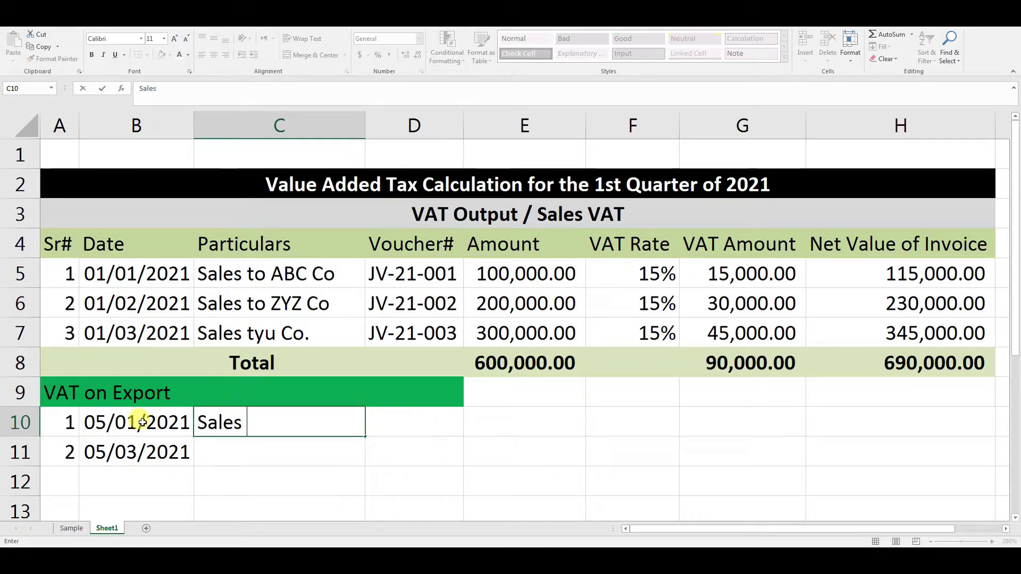
type("s to XXXX")
key("Return")
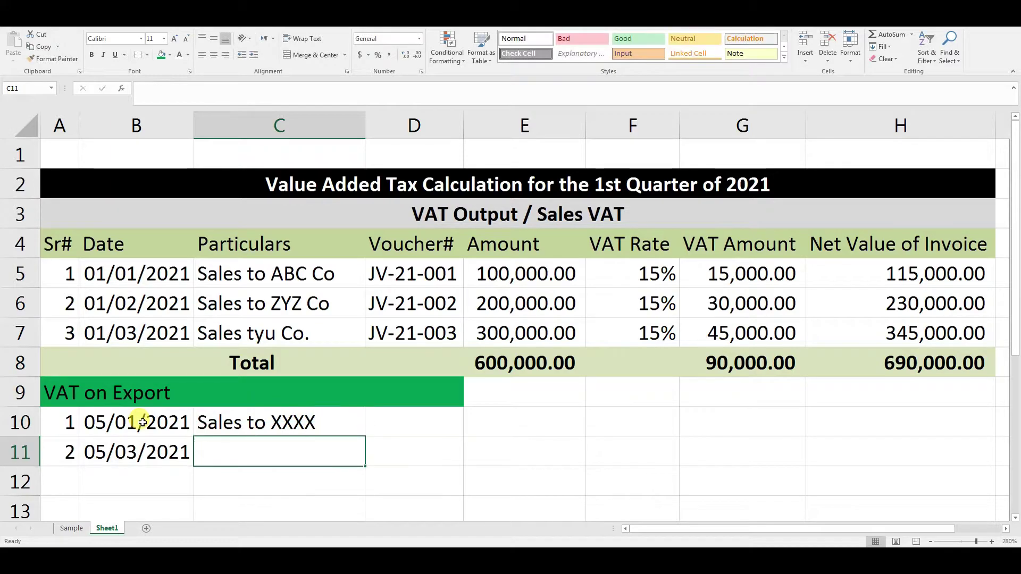
key("Up")
key("ctrl+c")
key("Down")
key("Return")
- Enter the voucher number JV-21-005 in D10 and copy it to D11
key("Up")
key("Right")
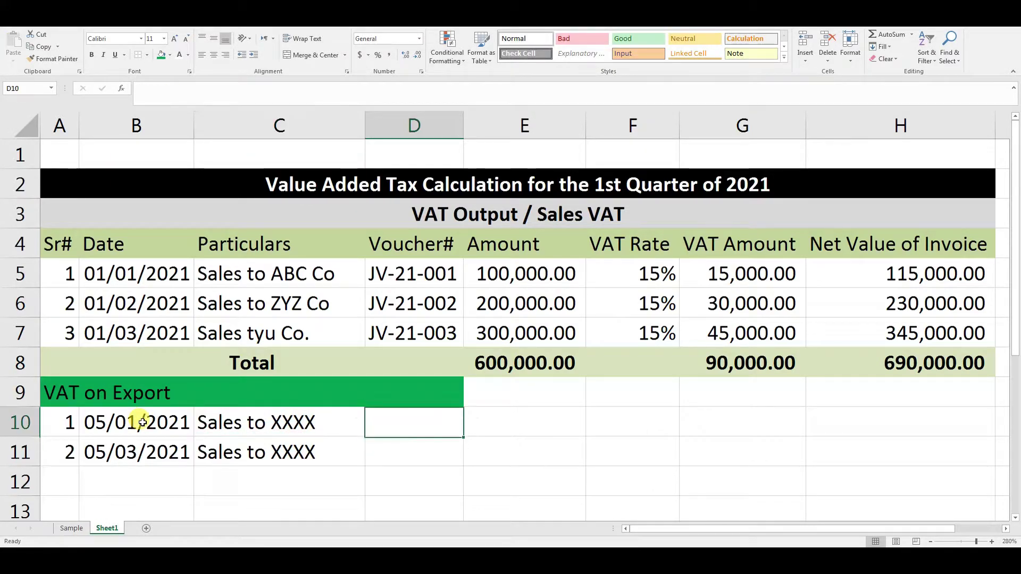
type("JV-21-005")
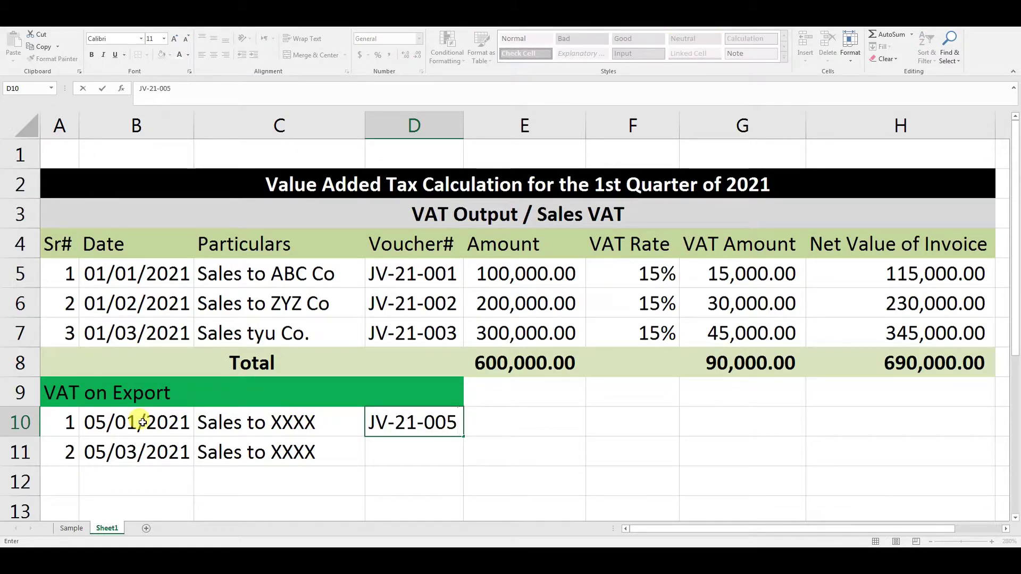
key("Return")
key("Up")
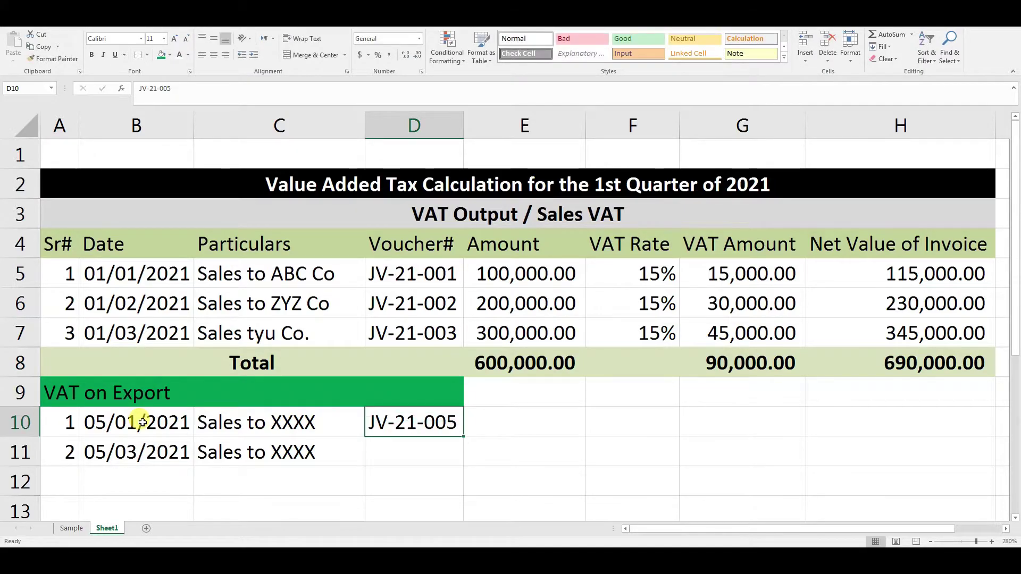
key("ctrl+c")
key("Down")
key("Return")
- Enter the amount 100000 for the first export sale in E10
key("Right")
key("Up")
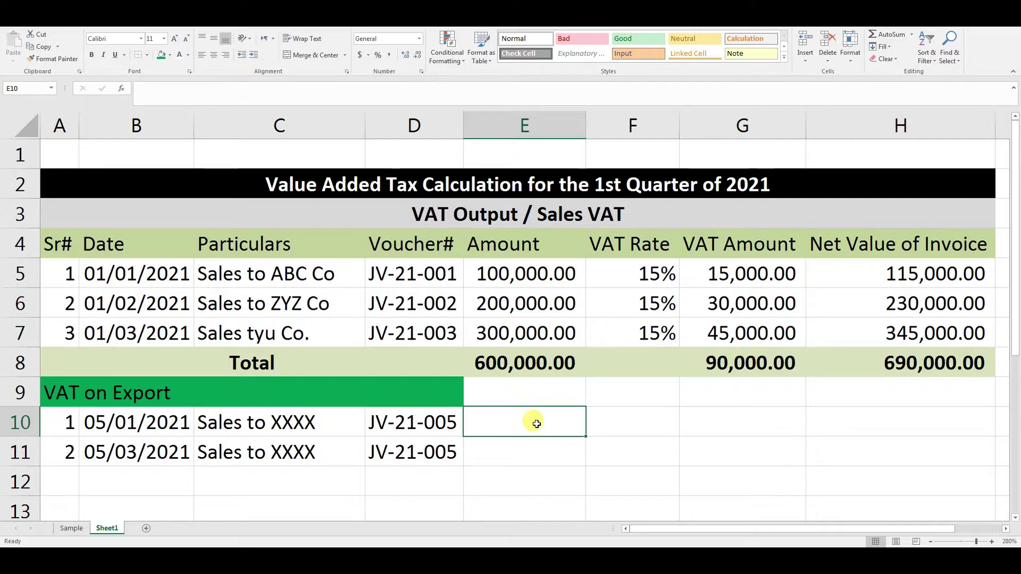
type("100000")
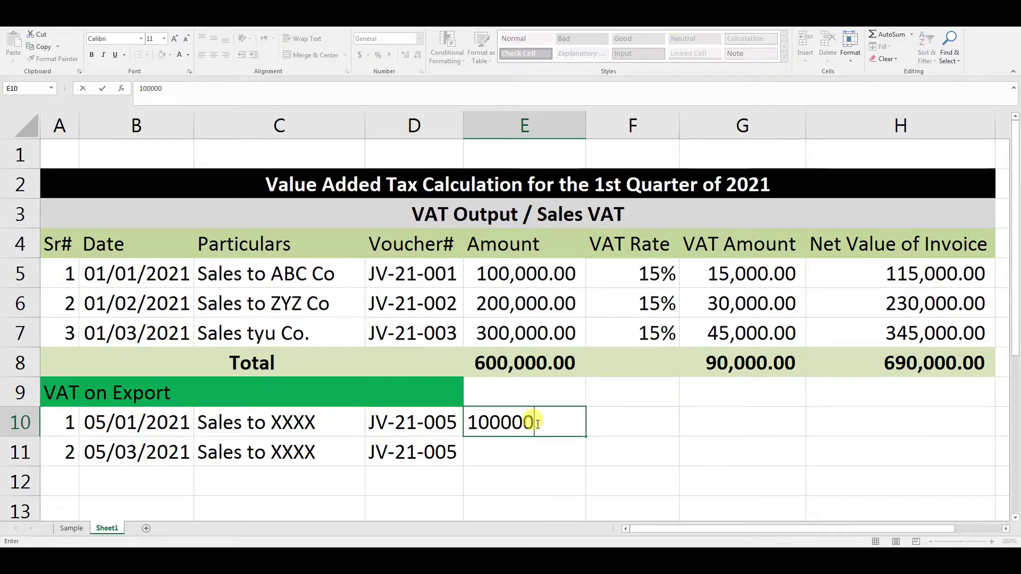
key("Return")
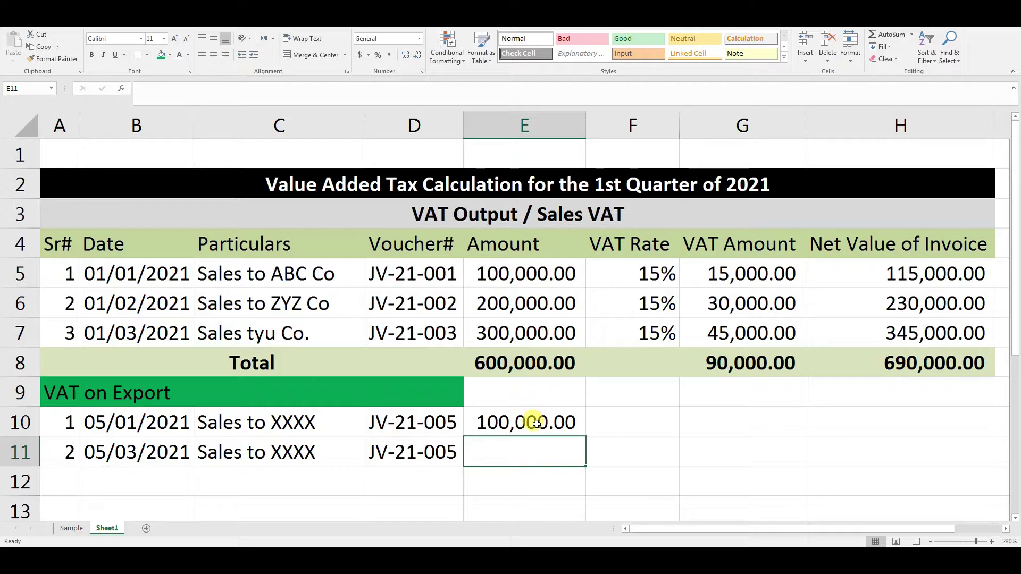
- Enter the amount 50000 for the second export sale in E11
type("50000")
key("Return")
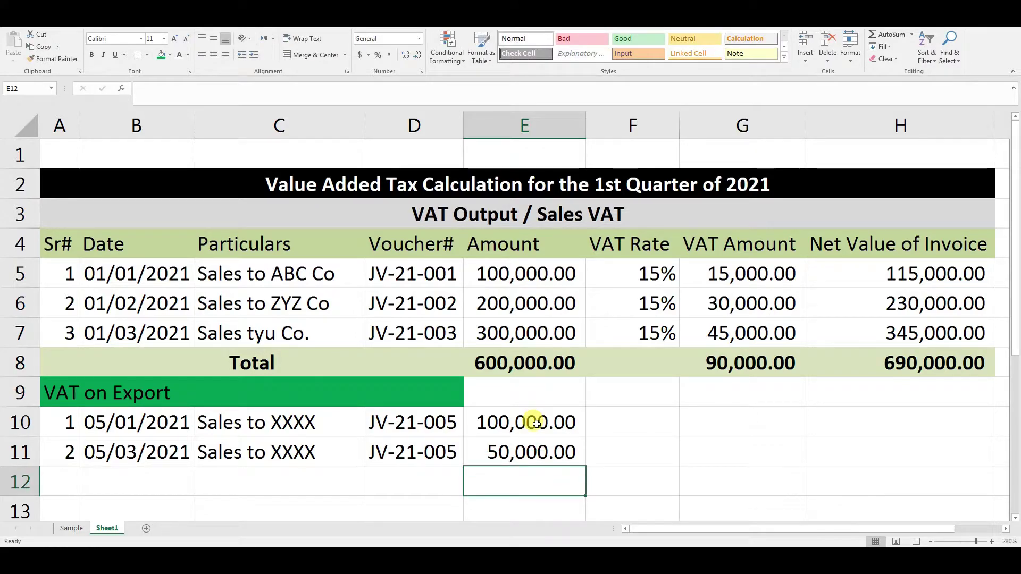
left_click_drag(536, 423, 540, 444)
- Enter the VAT rate 0% in F10 and copy it to F11
left_click(624, 423)
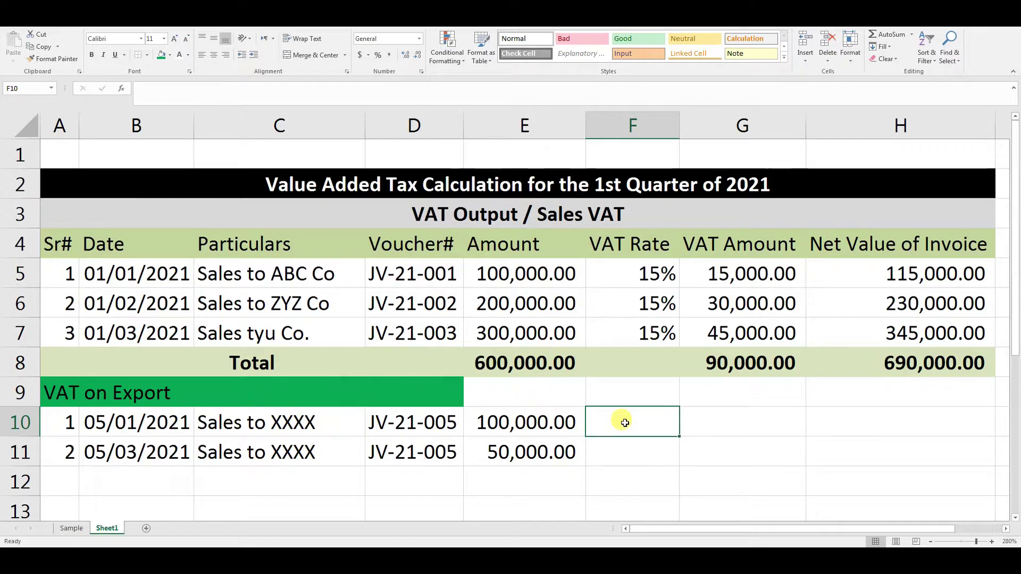
type("0")
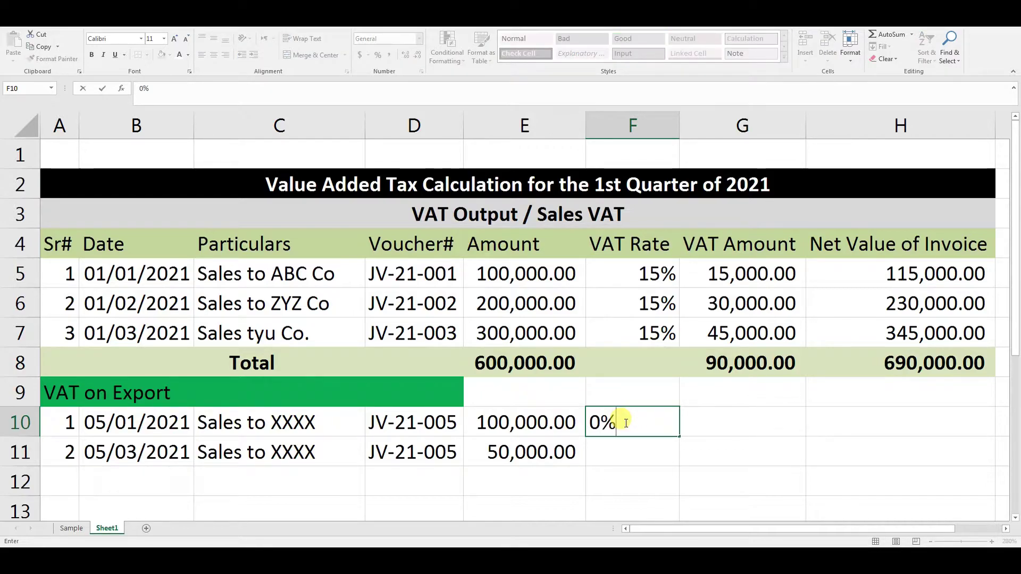
key("Return")
left_click(620, 421)
key("ctrl+c")
left_click(633, 452)
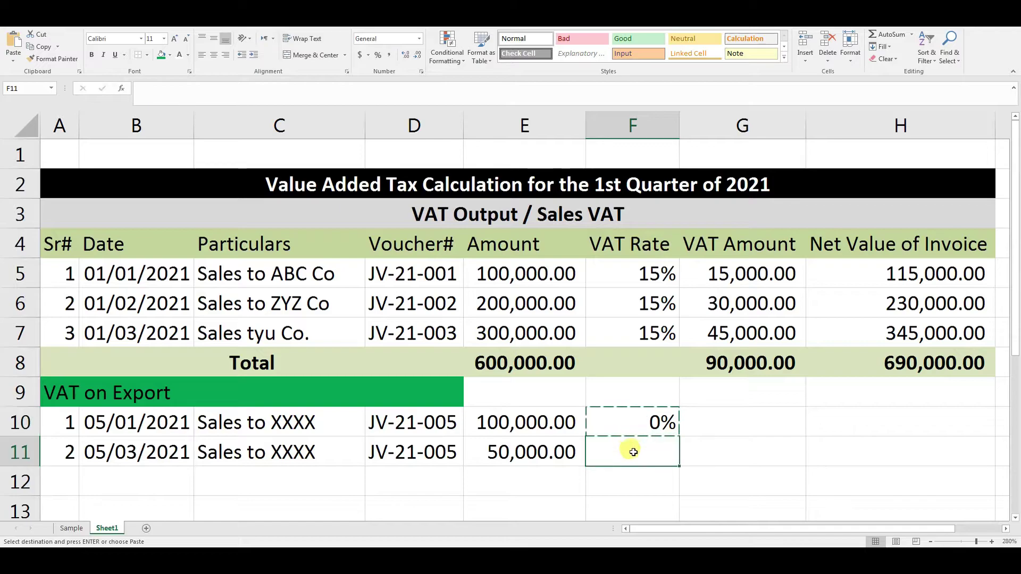
key("Return")
- Copy the VAT Amount formulas from G5:G6 to G10:G11 and check the references of the formula in G10
left_click_drag(747, 271, 720, 299)
key("ctrl+c")
left_click(742, 421)
key("Return")
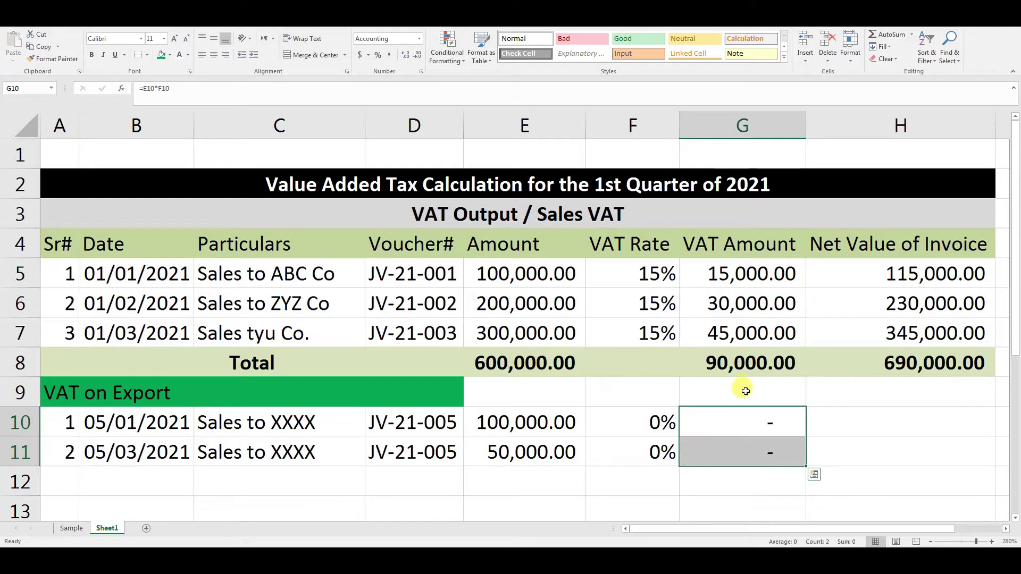
double_click(740, 424)
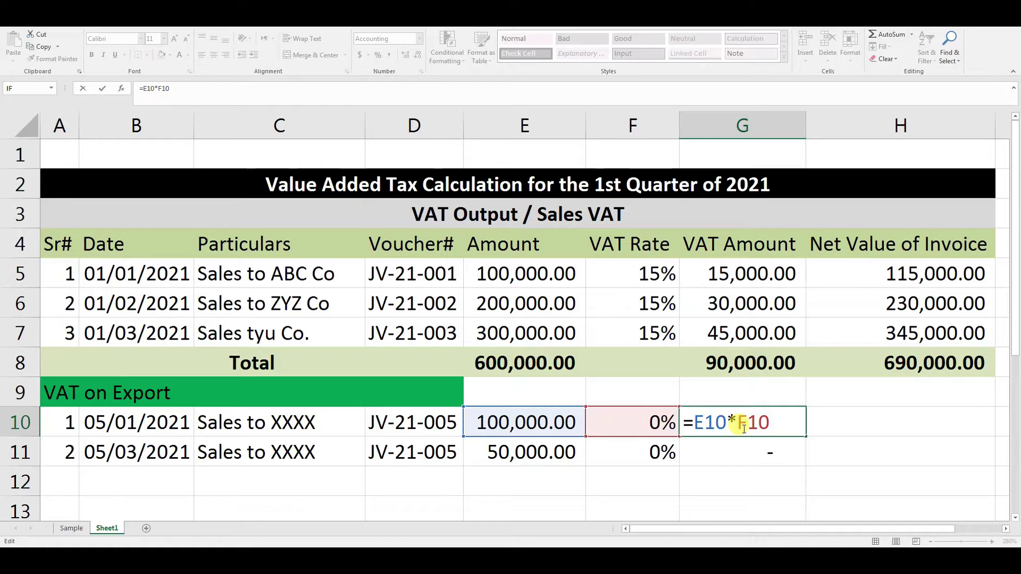
key("Return")
- Copy the Net Value of Invoice formulas from H5:H6 to H10:H11 and check the formula in H10
left_click_drag(911, 279, 907, 299)
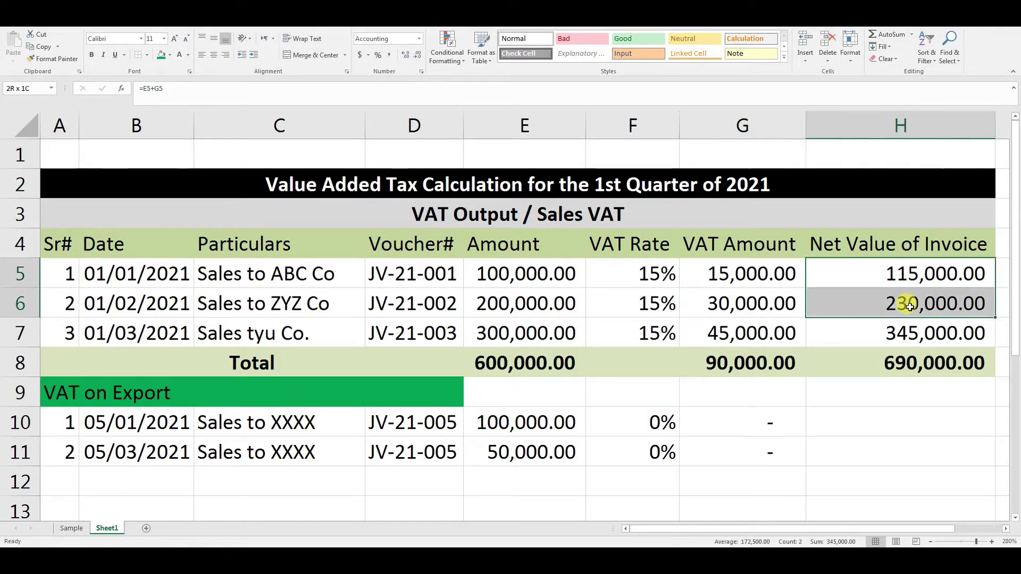
key("ctrl+c")
left_click(867, 420)
key("Return")
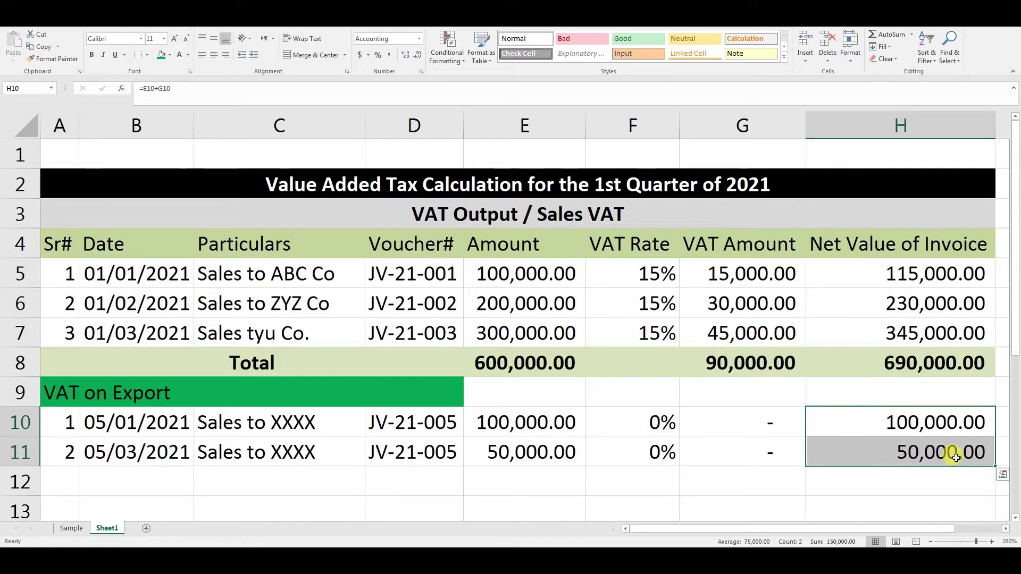
double_click(878, 423)
key("Return")
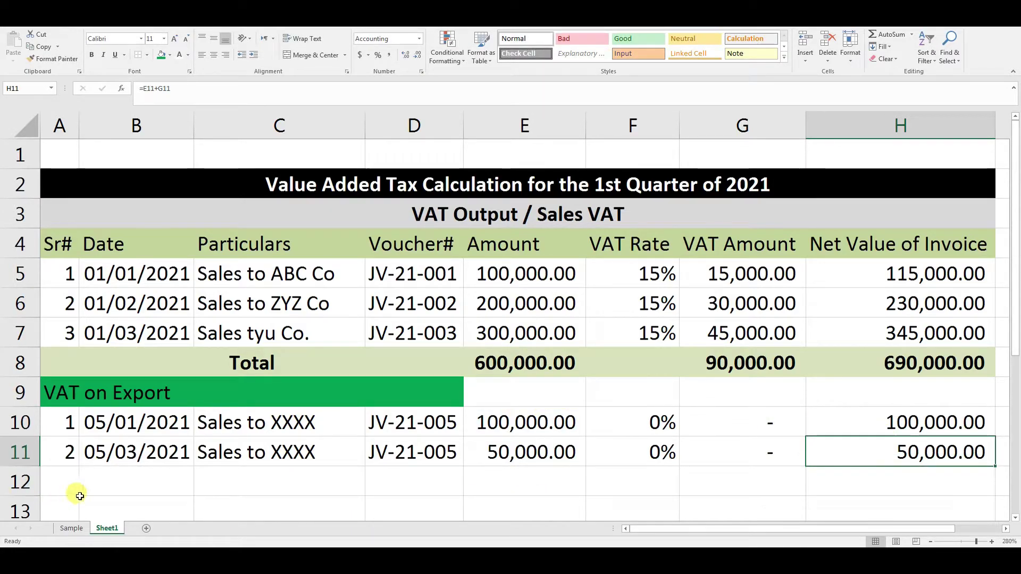
- Insert a copy of the Total row 8 at row 12, below the export sales
left_click(11, 362)
key("ctrl+c")
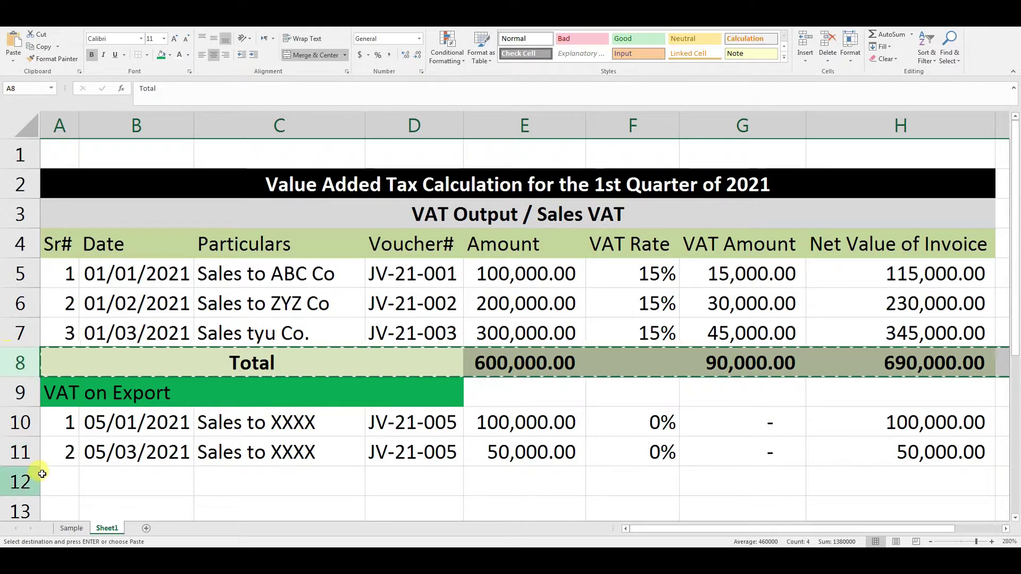
left_click(16, 482)
right_click(16, 481)
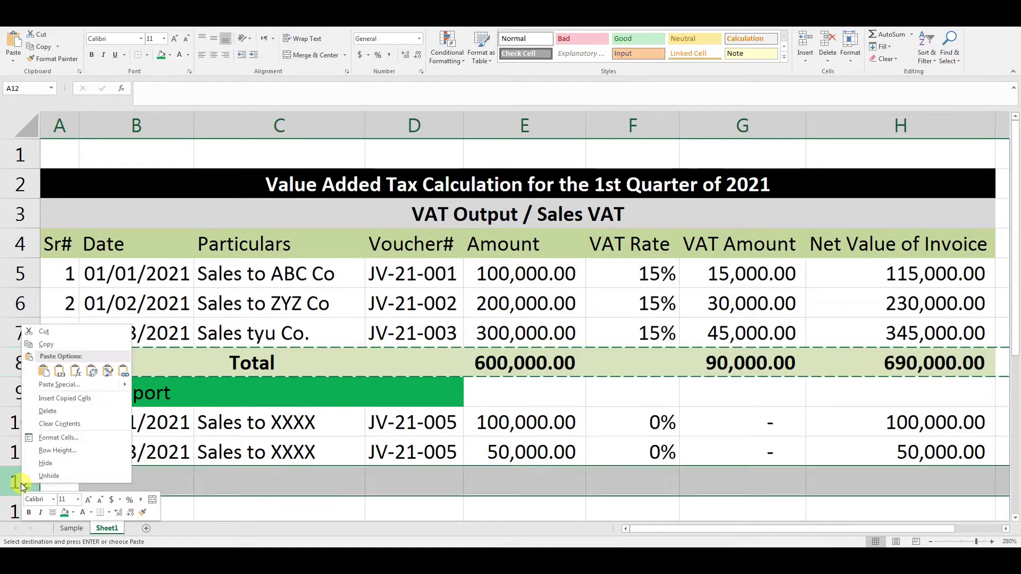
left_click(62, 399)
- Correct the export total in E12 to =SUM(E10:E11) and copy that formula to H12
double_click(542, 483)
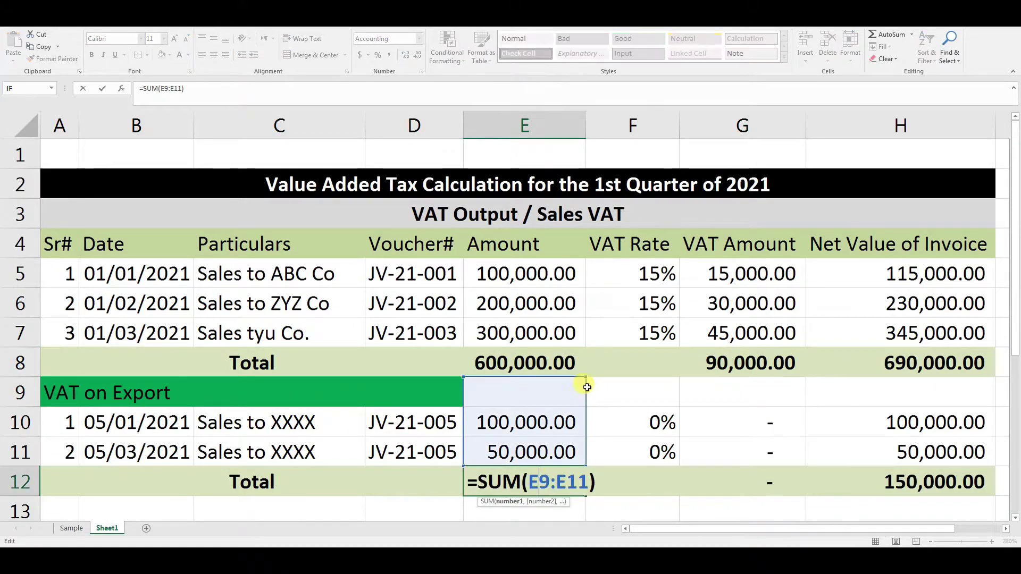
left_click_drag(584, 391, 581, 407)
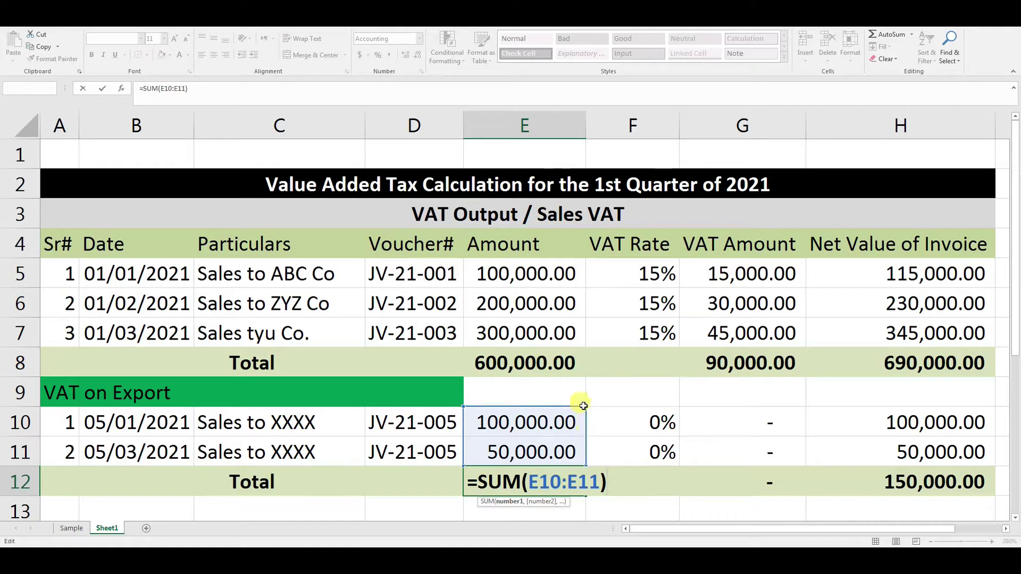
key("Return")
left_click(552, 448)
key("ctrl+c")
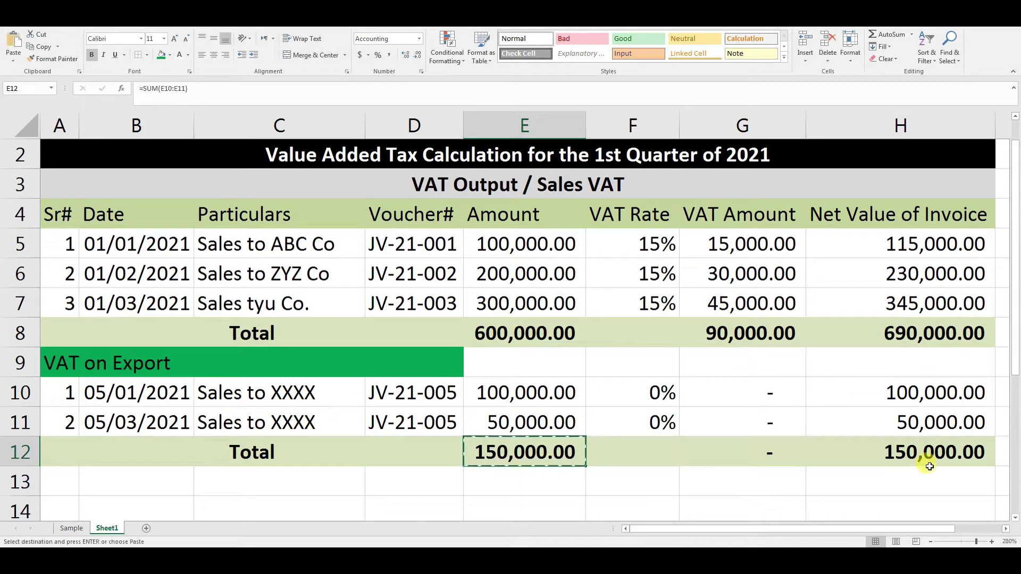
left_click(898, 448)
key("Return")
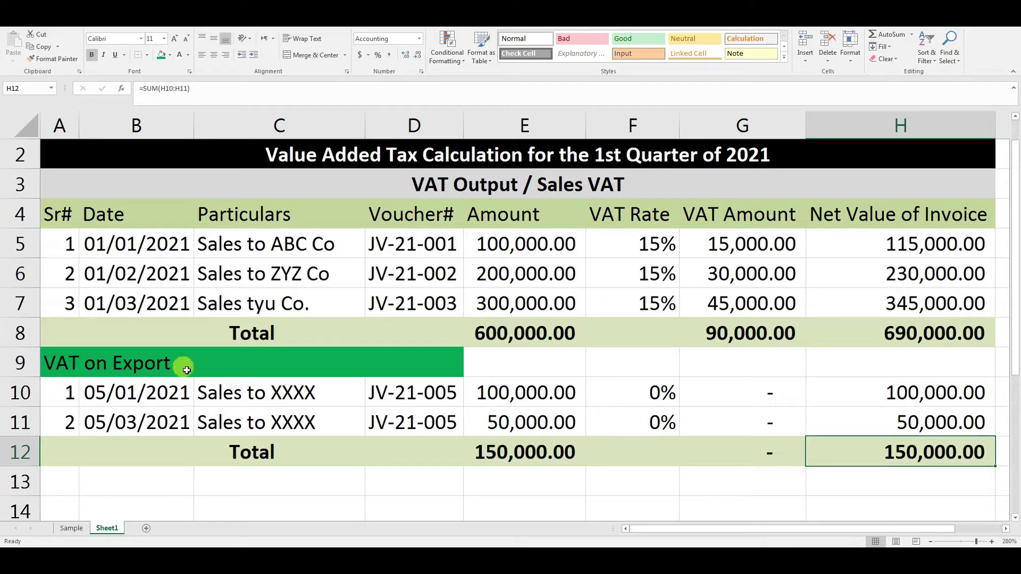
- Make the VAT on Export heading in row 9 bold
left_click(159, 364)
left_click(338, 490)
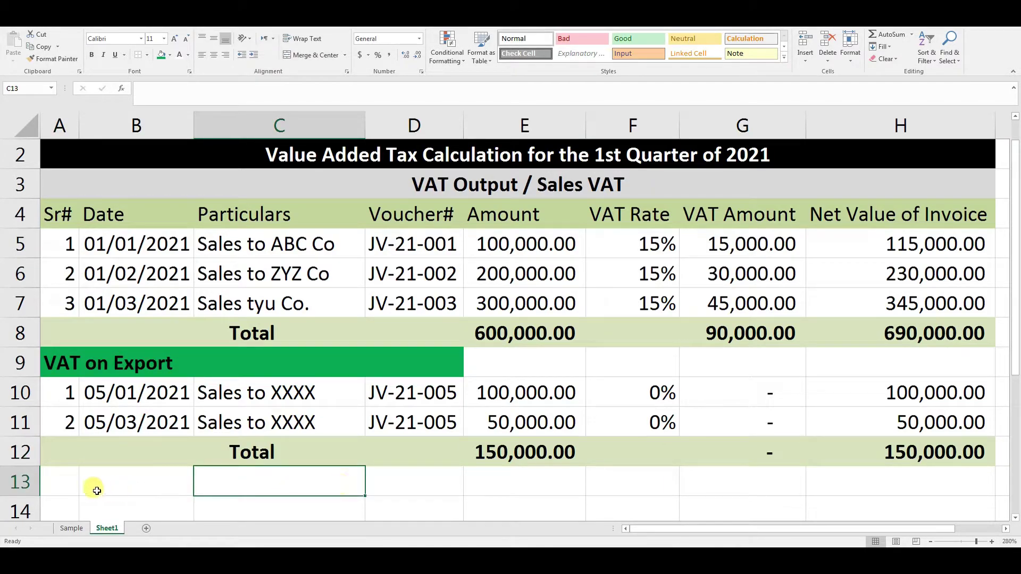
- Merge and center A13:D13 and enter the label "Grand Total of VAT output Sales" in bold
left_click_drag(63, 481, 407, 487)
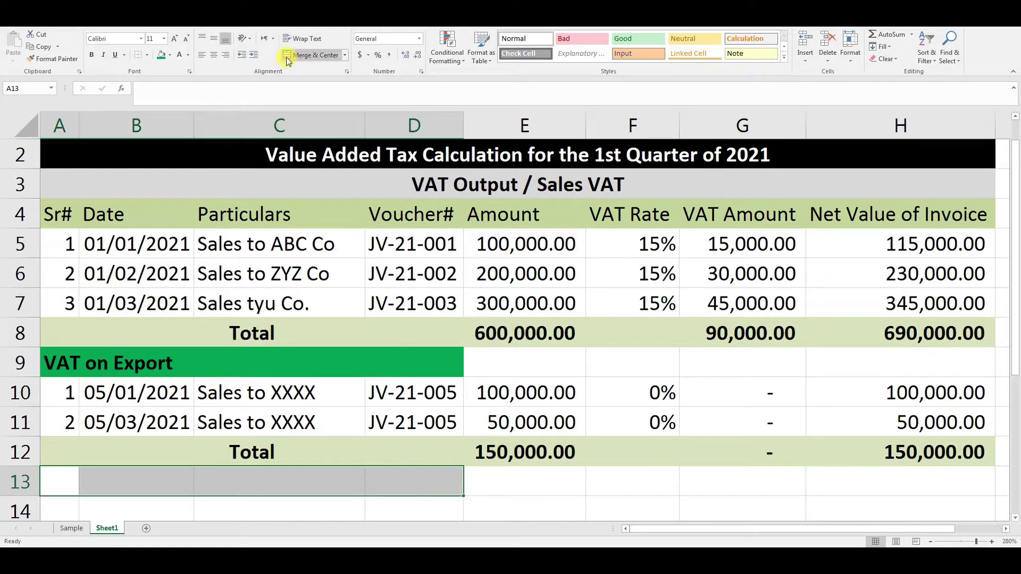
left_click(313, 55)
type("Grand")
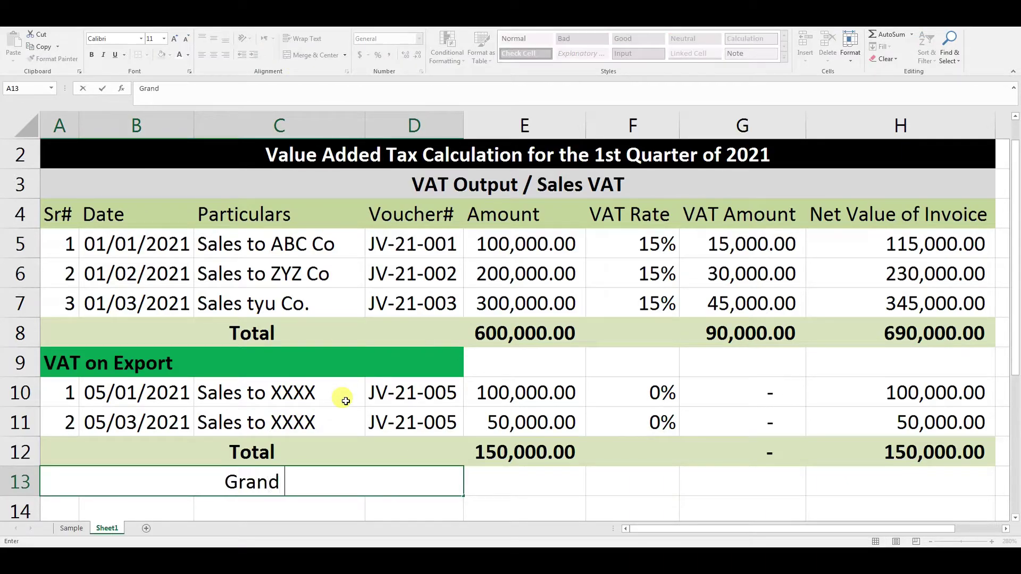
type(" Total os")
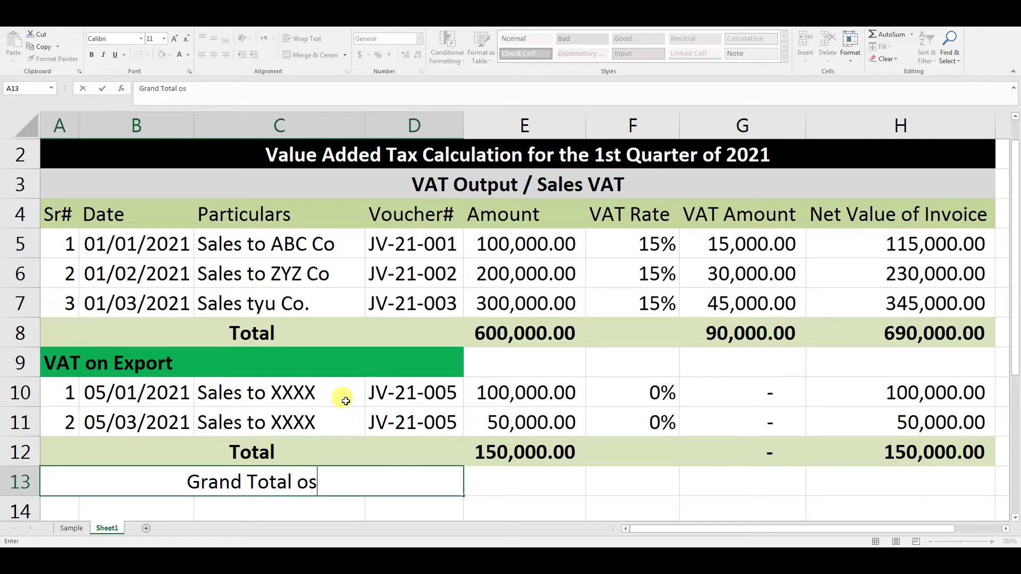
key("BackSpace")
type("f V")
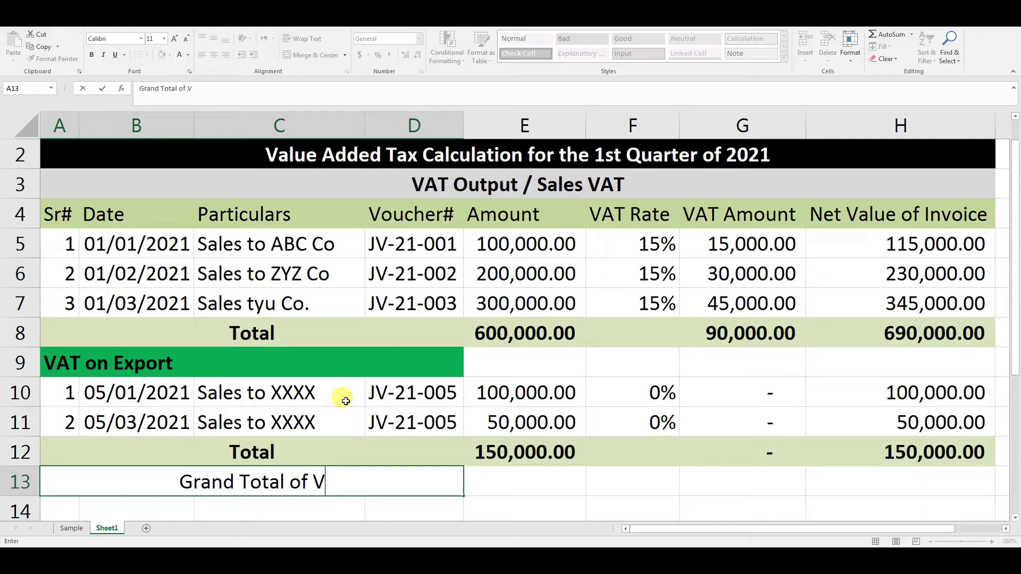
type("AT oupt")
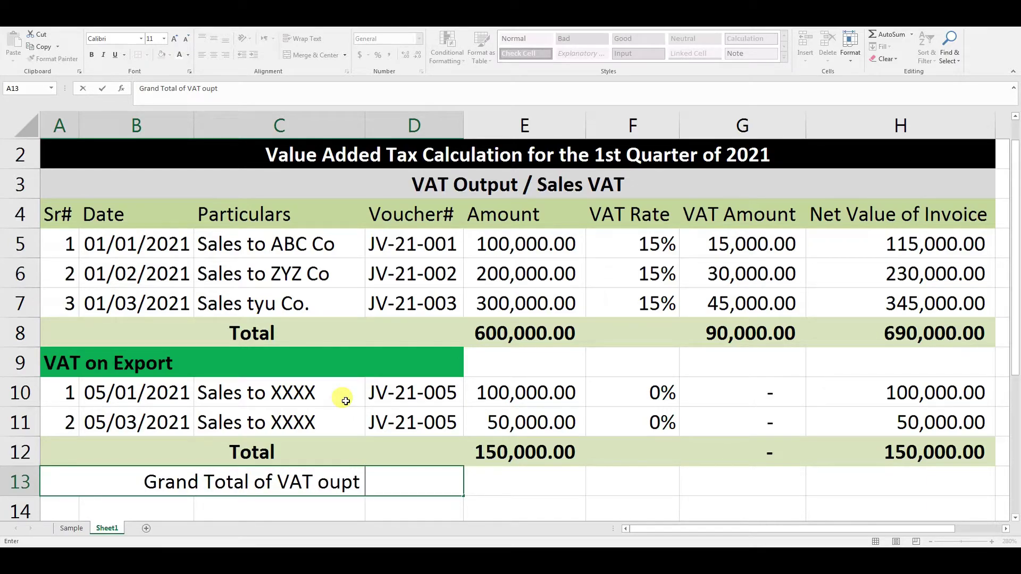
key("BackSpace")
key("BackSpace")
type("tput")
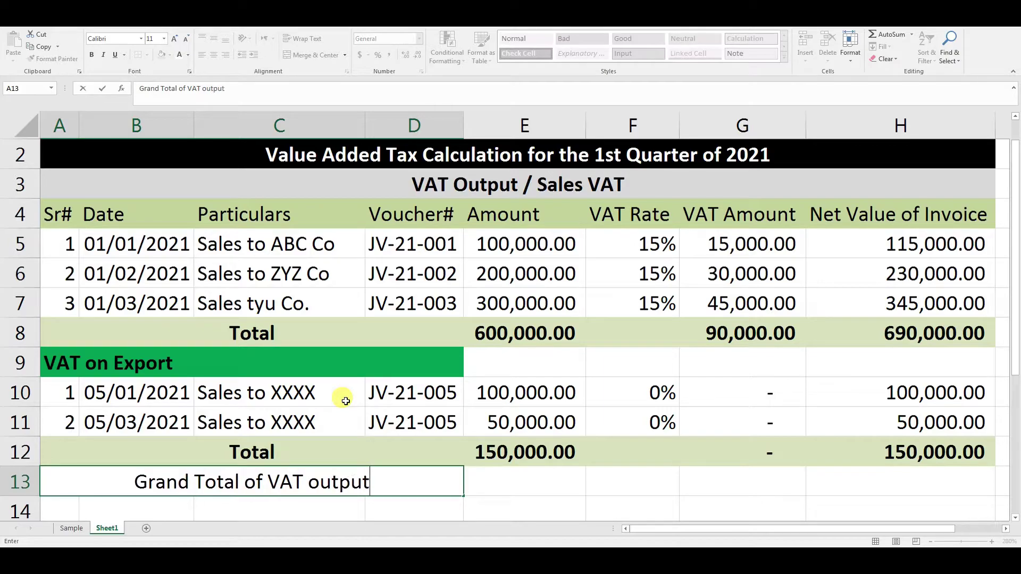
type(" Sales")
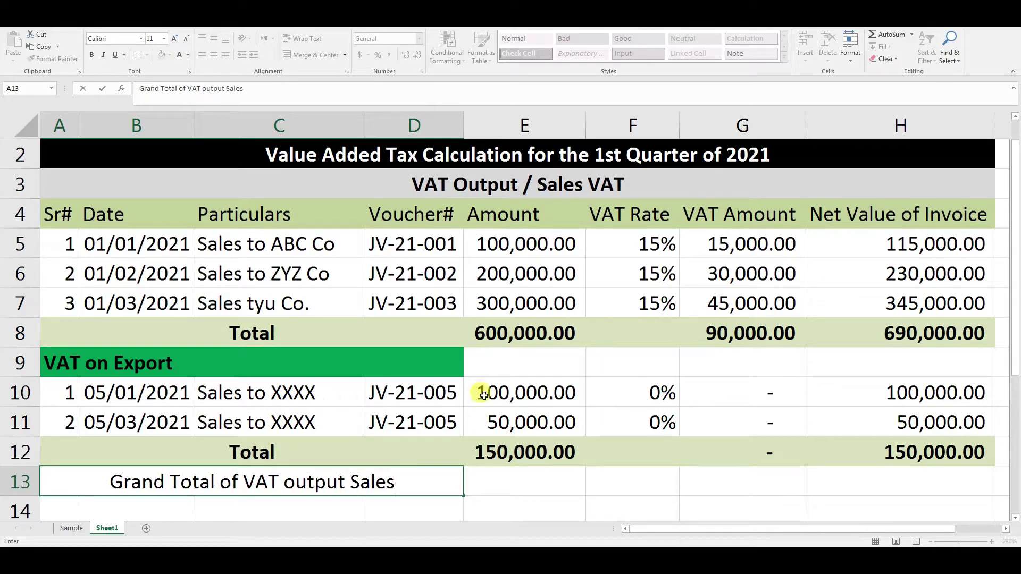
left_click(557, 487)
left_click(273, 485)
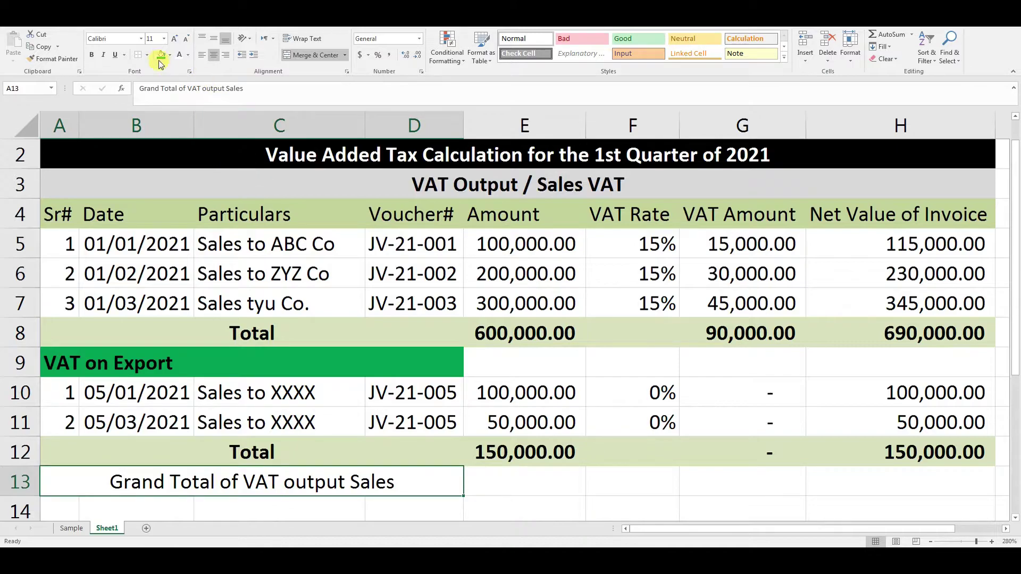
left_click(91, 55)
- Enter the grand total formula =E12+E8 in E13
left_click(555, 484)
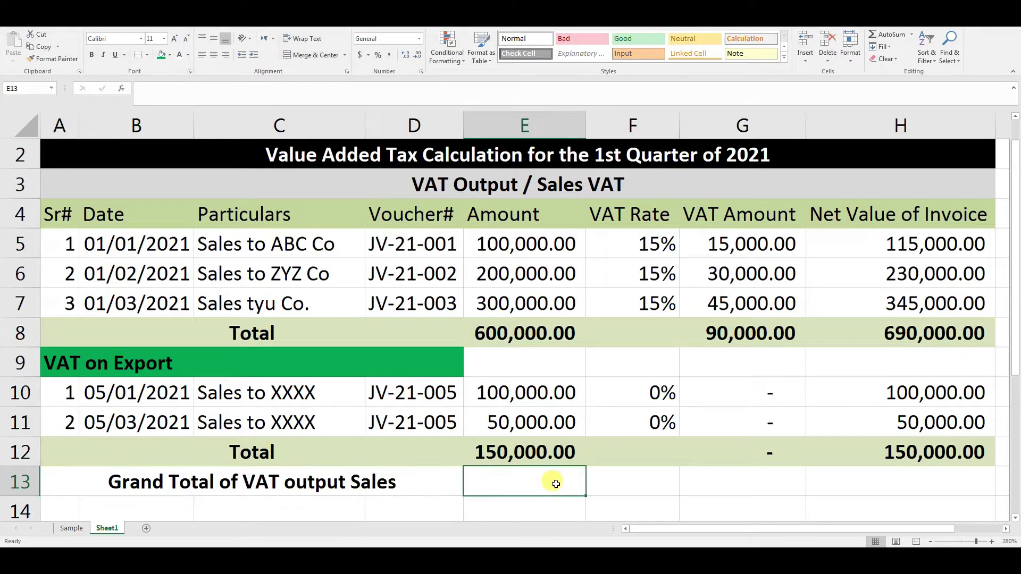
type("=")
left_click(528, 451)
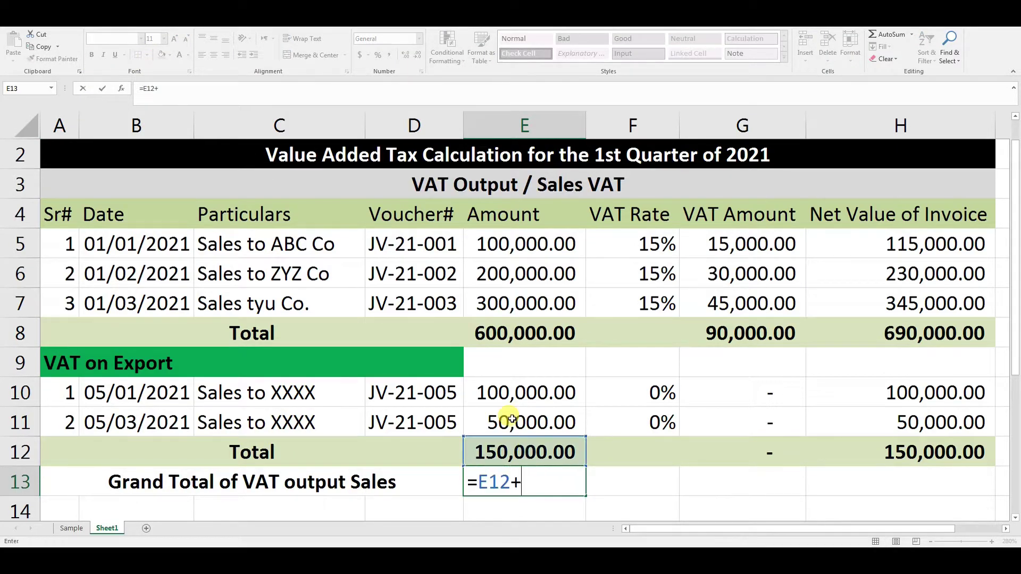
left_click(508, 336)
key("Return")
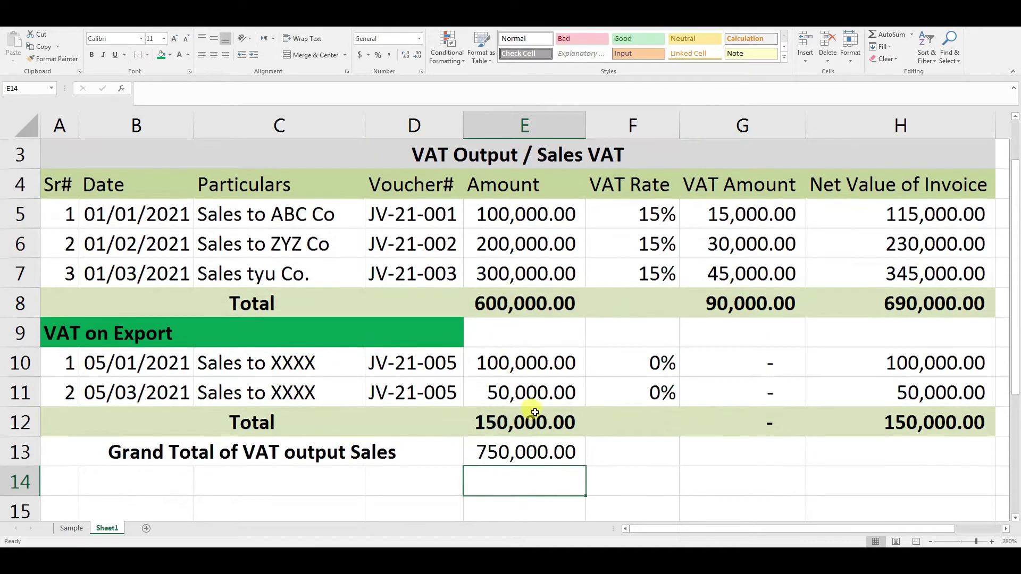
- Copy the grand total formula from E13 to H13 and G13, and make E13:H13 bold
left_click(536, 449)
key("ctrl+c")
left_click(888, 448)
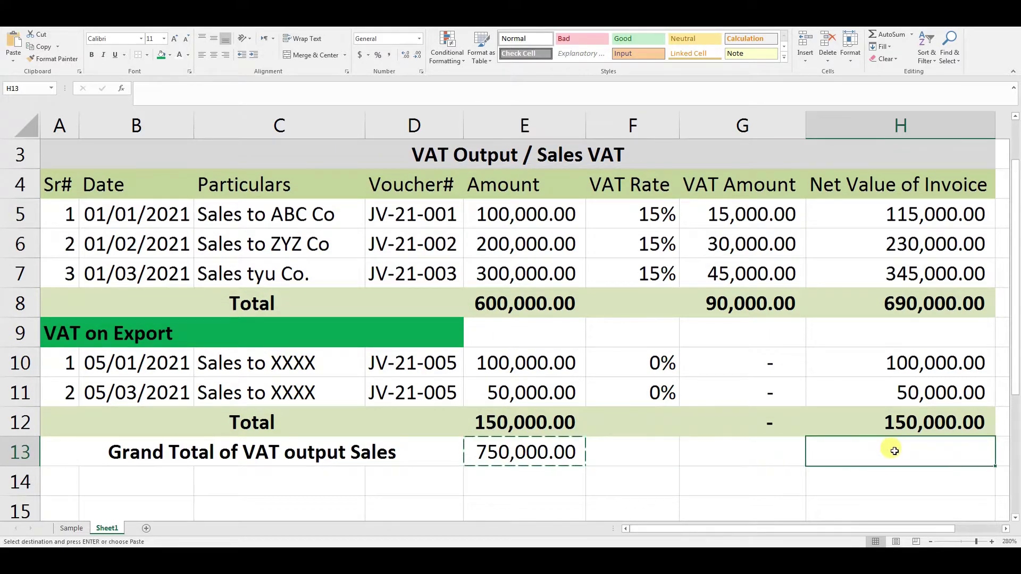
key("ctrl+v")
left_click(557, 450)
key("ctrl+c")
left_click(760, 454)
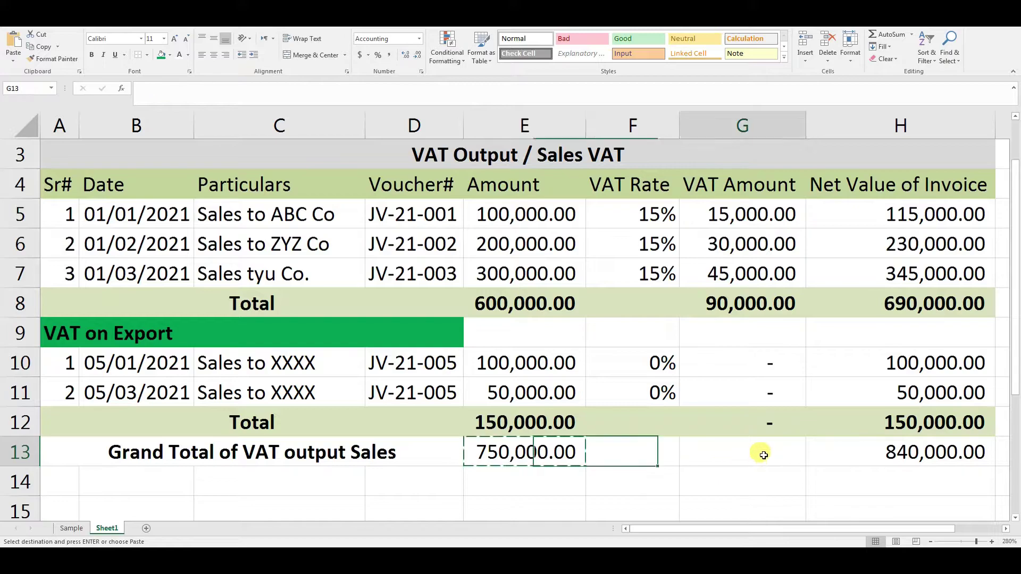
key("ctrl+v")
left_click_drag(485, 449, 936, 463)
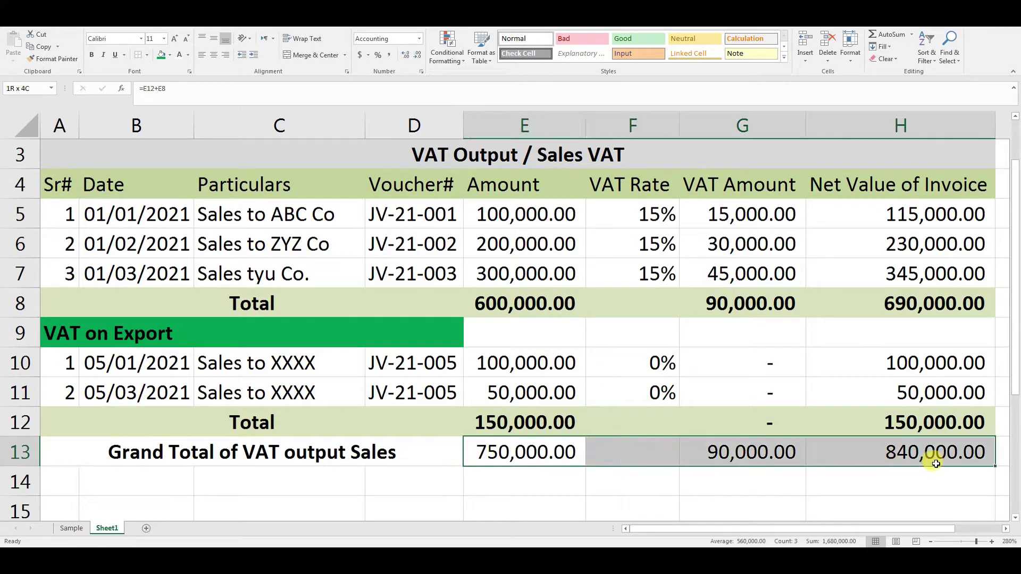
left_click(371, 482)
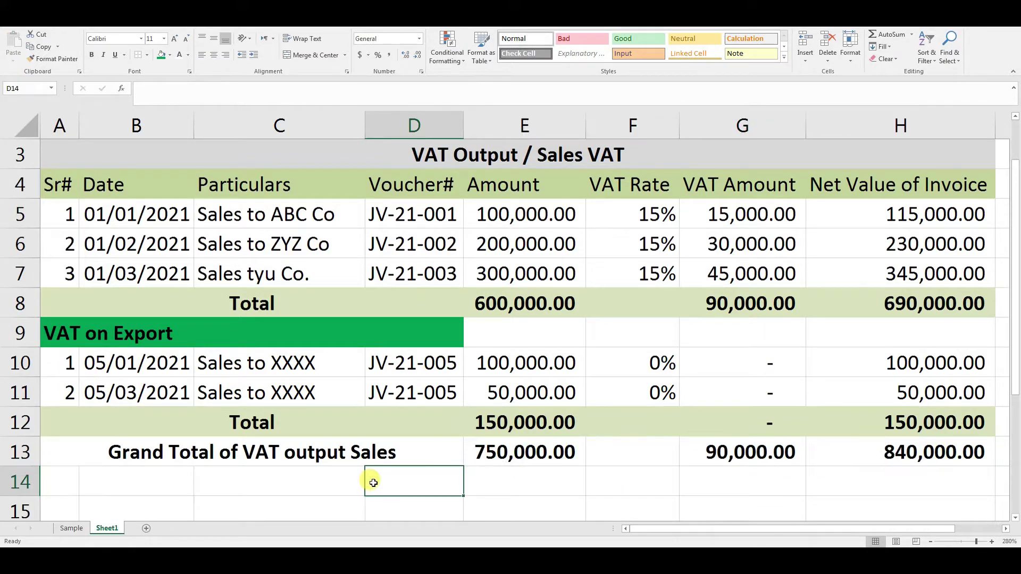
- Delete the blank row 1 above the sheet title
scroll(373, 482, "up", 1)
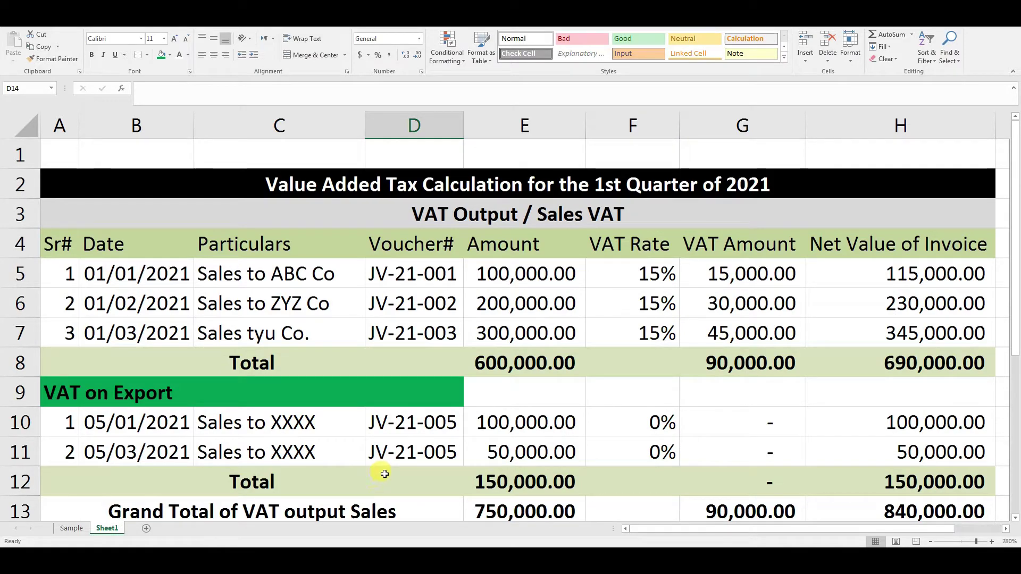
left_click(21, 154)
key("ctrl+minus")
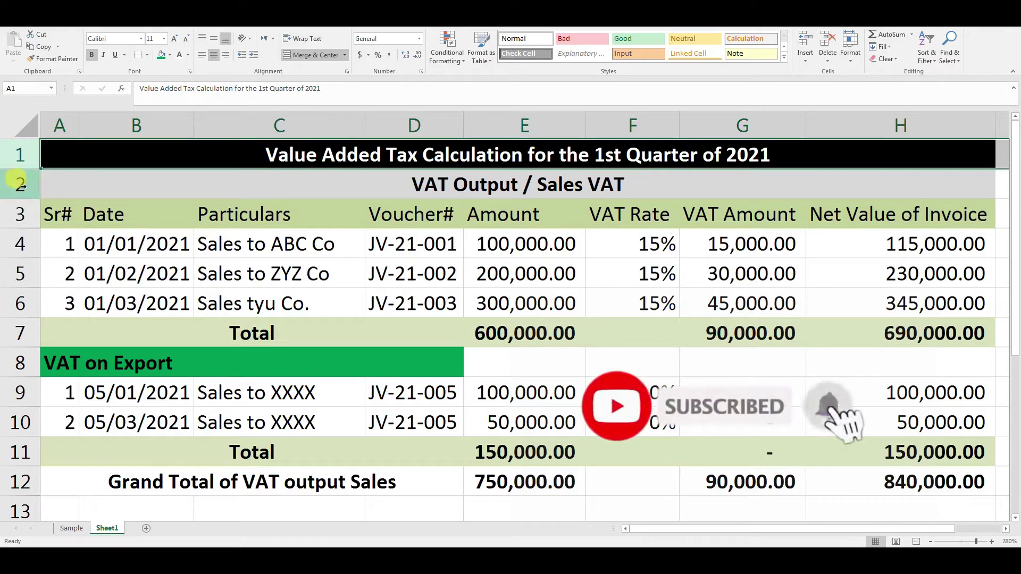
- Copy the whole VAT Output / Sales VAT section in rows 2 to 12 and paste it starting at row 13
left_click_drag(19, 185, 20, 497)
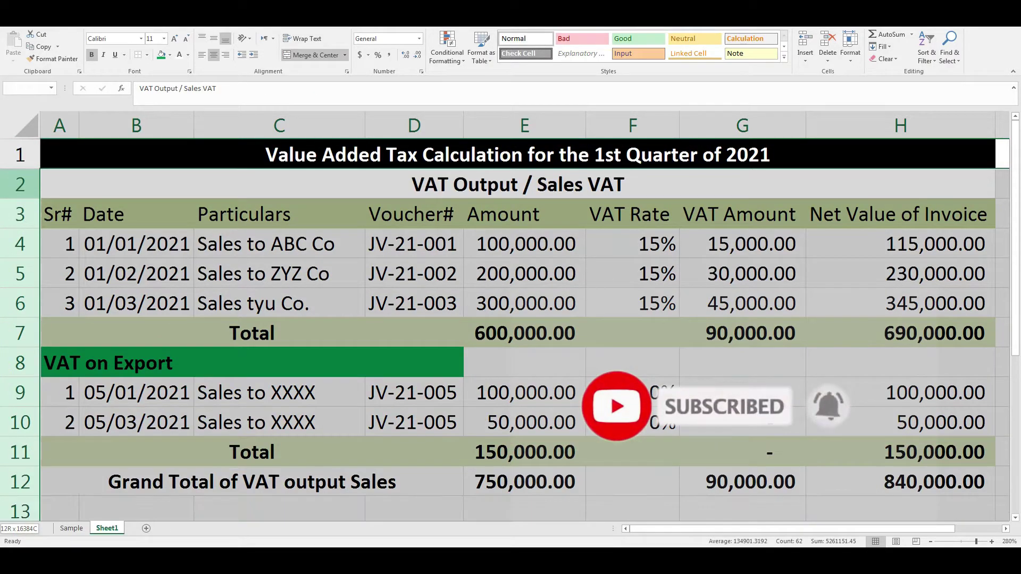
key("ctrl+c")
scroll(151, 453, "down", 5)
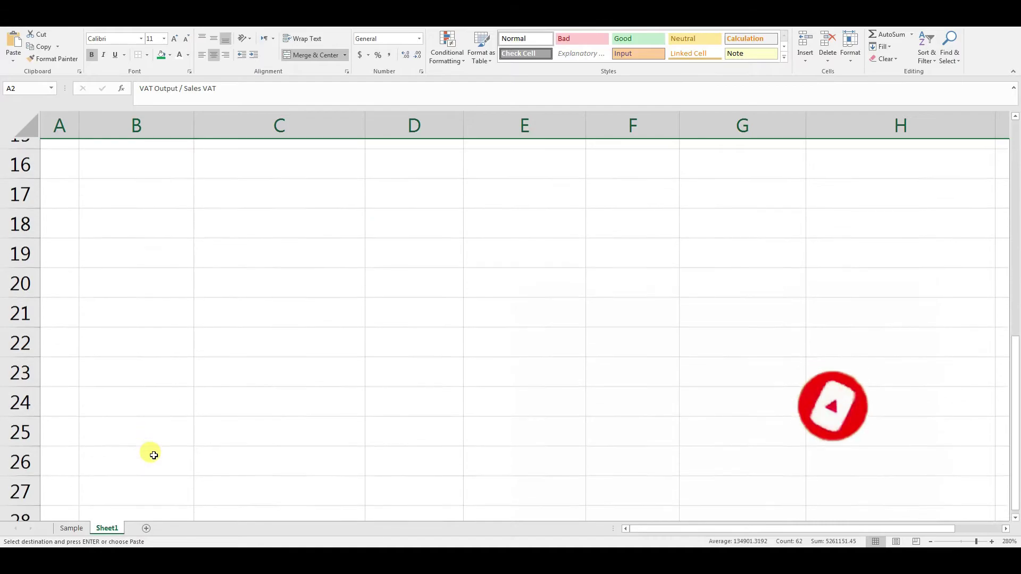
scroll(148, 452, "up", 4)
scroll(84, 390, "down", 1)
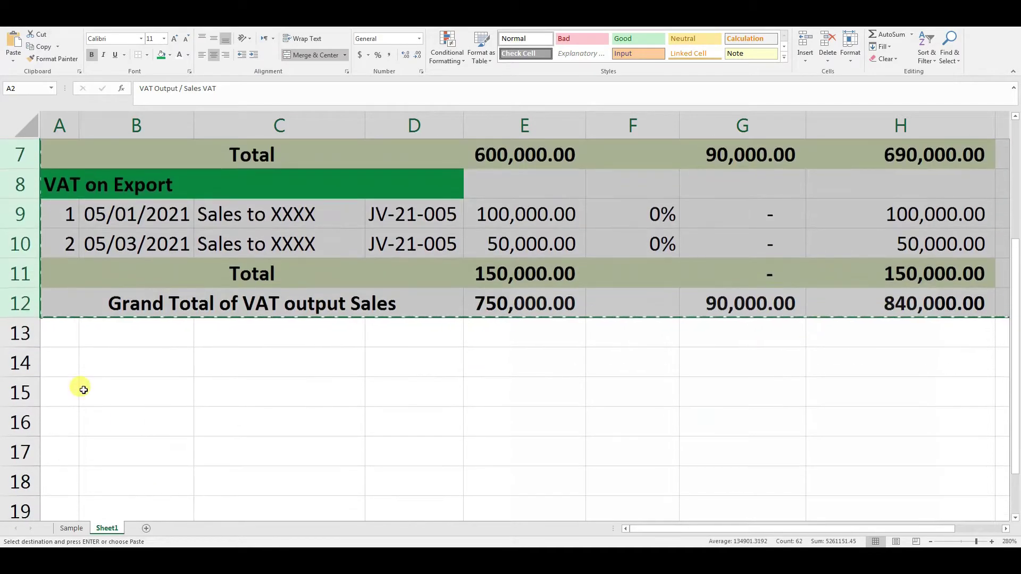
right_click(19, 332)
left_click(80, 413)
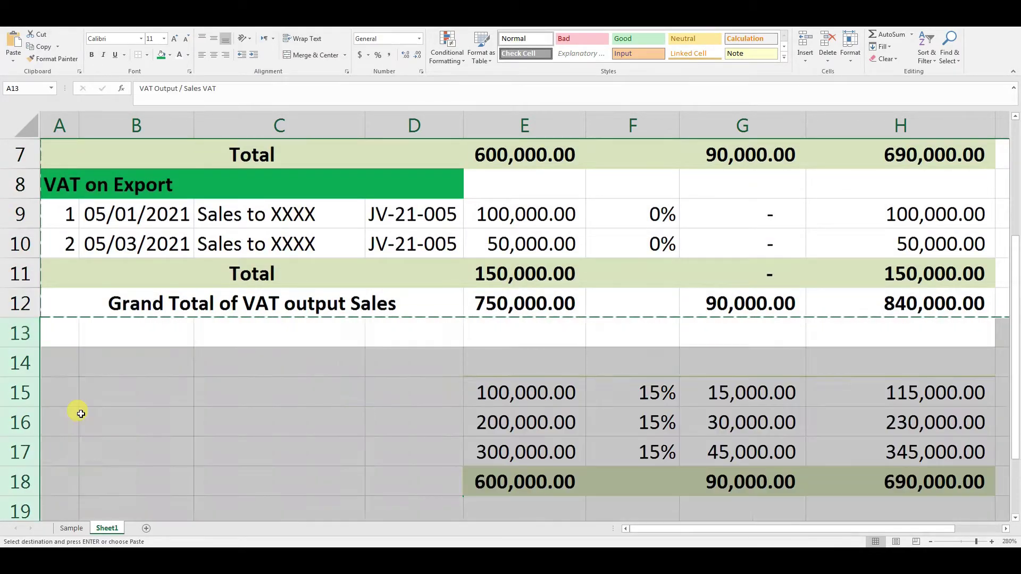
left_click(482, 399)
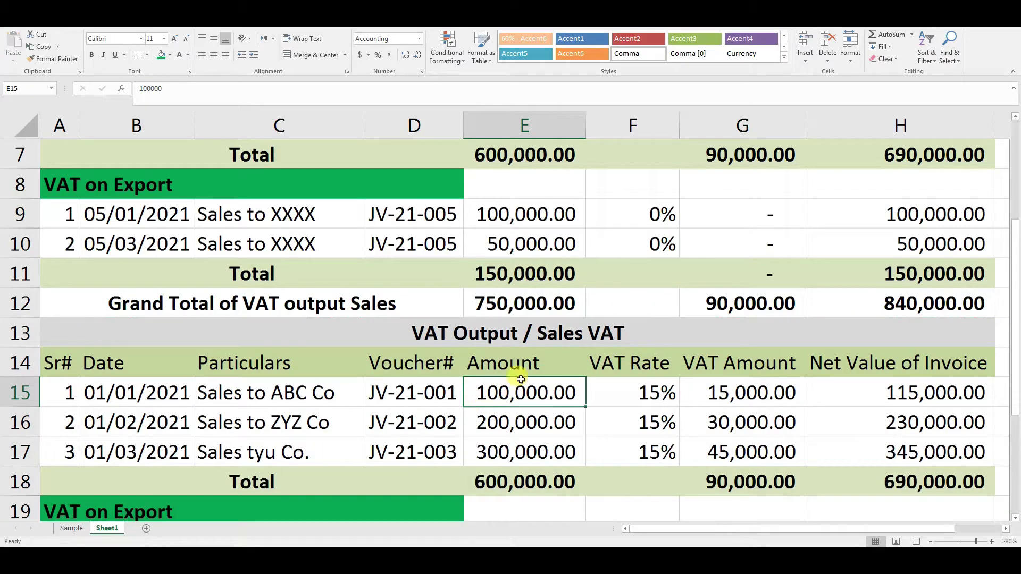
- Change the copied section's heading in row 13 to "VAT Input / Purchase VAT"
double_click(518, 333)
left_click_drag(518, 333, 458, 333)
type("Inpu")
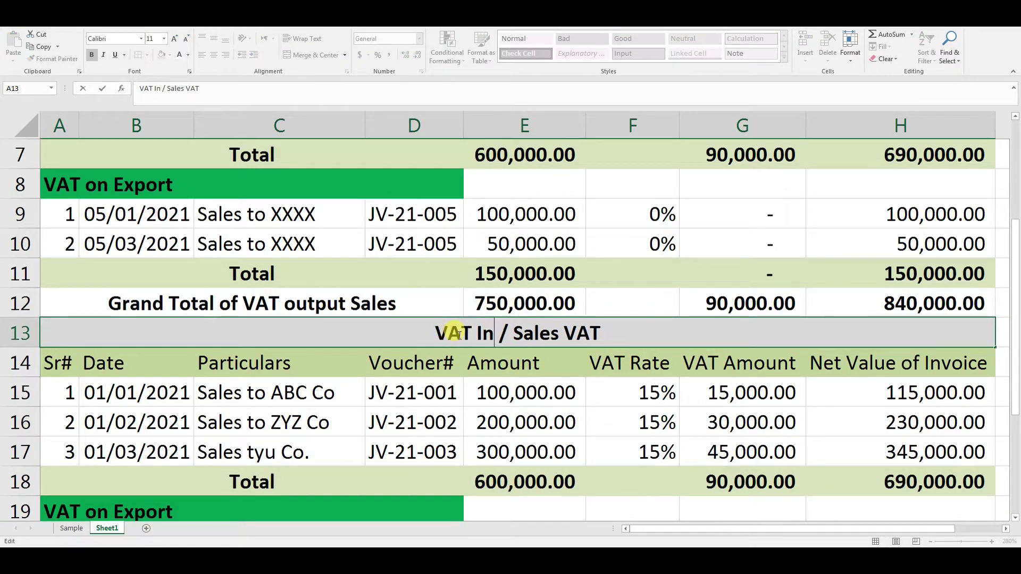
type("t")
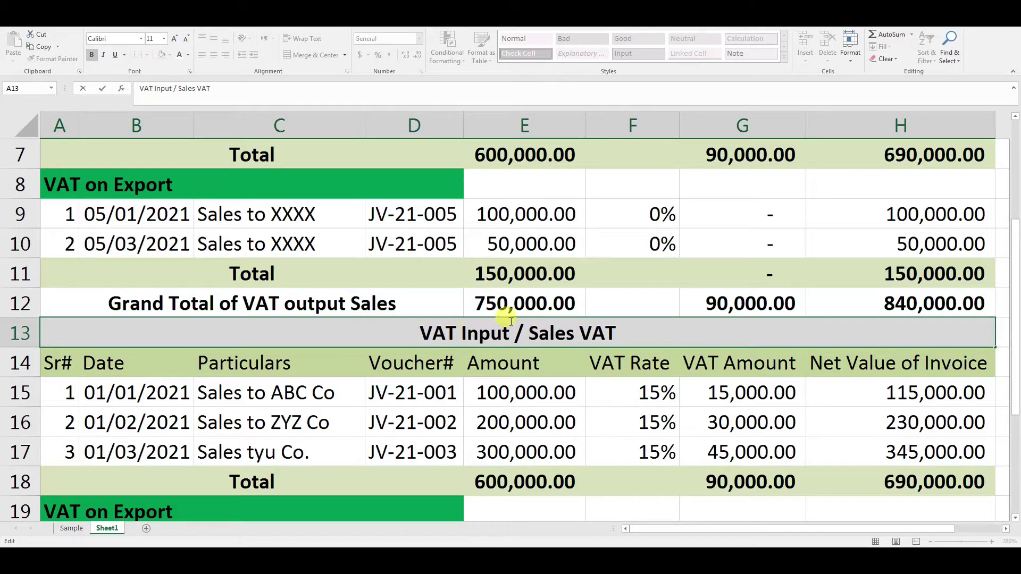
left_click_drag(537, 329, 569, 330)
type("Purchas")
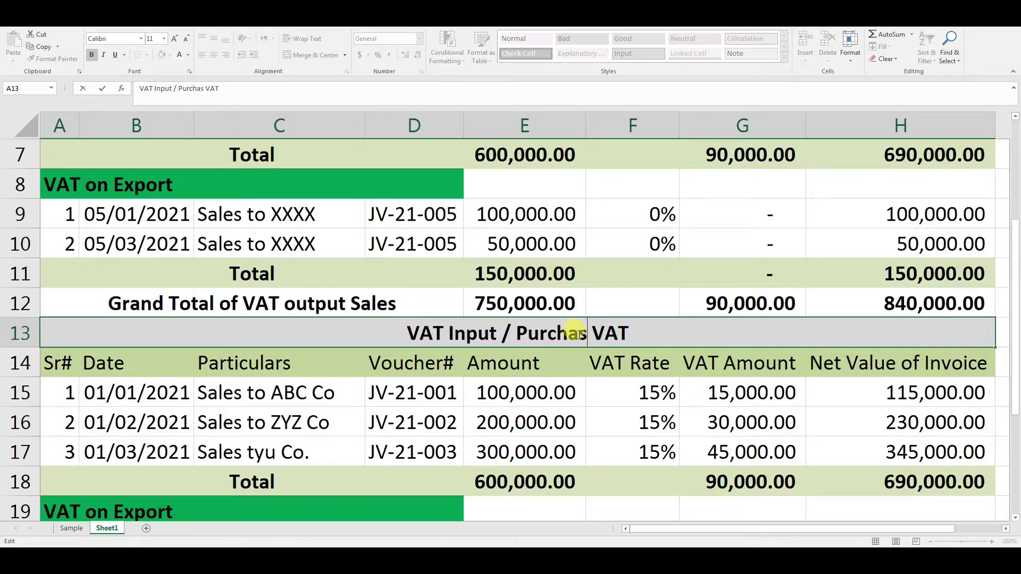
type("e")
left_click(303, 414)
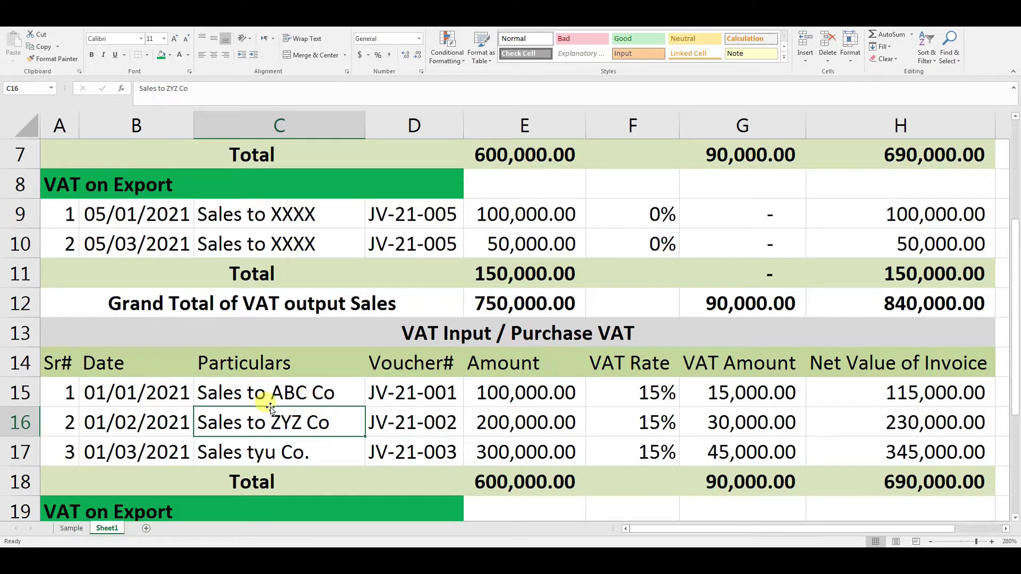
- Enter "Purchase goods from XYZ" as the particulars in C15 and fill it down to C17
left_click_drag(149, 392, 152, 441)
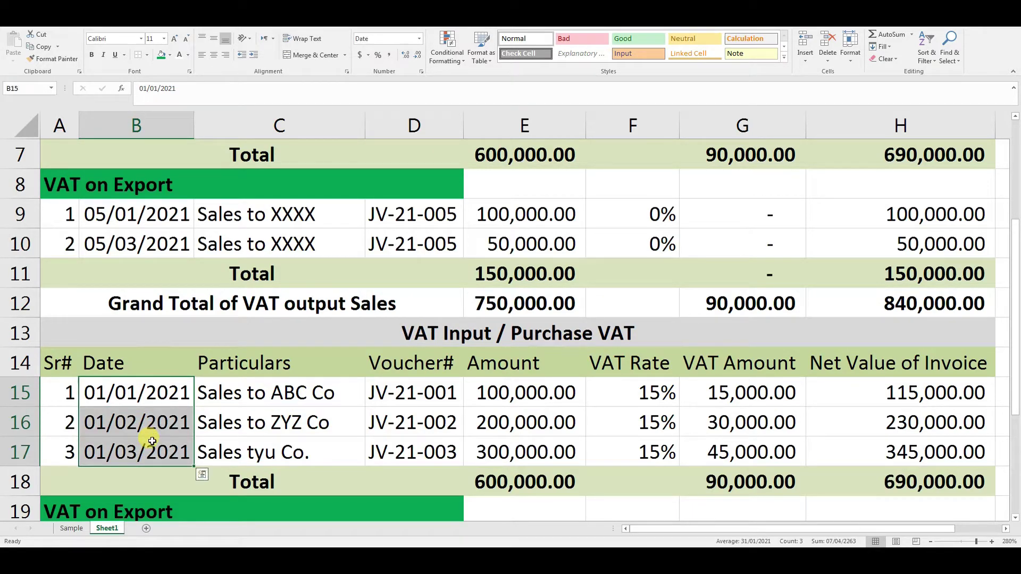
left_click(279, 403)
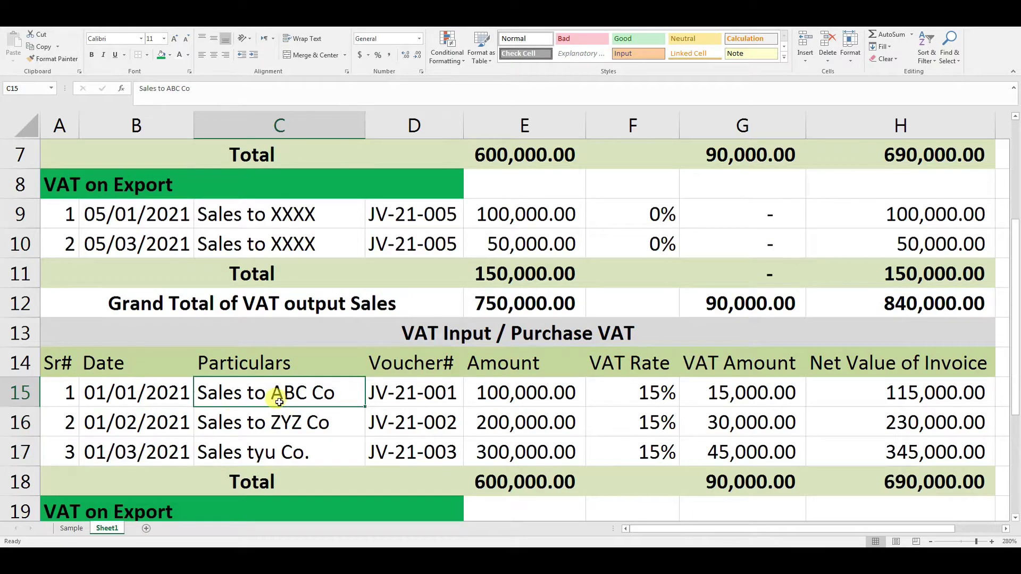
type("Purchase")
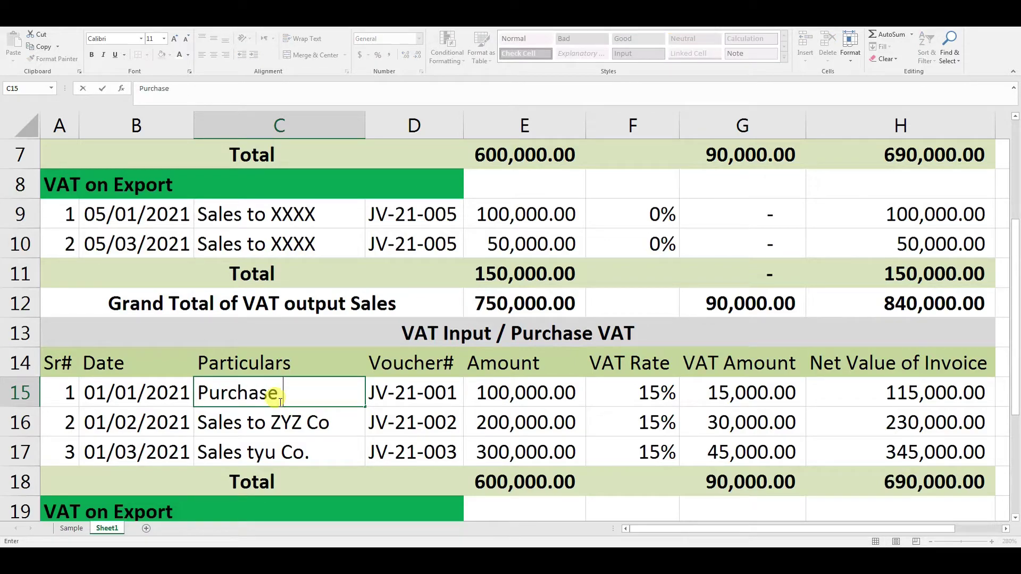
type(" goods")
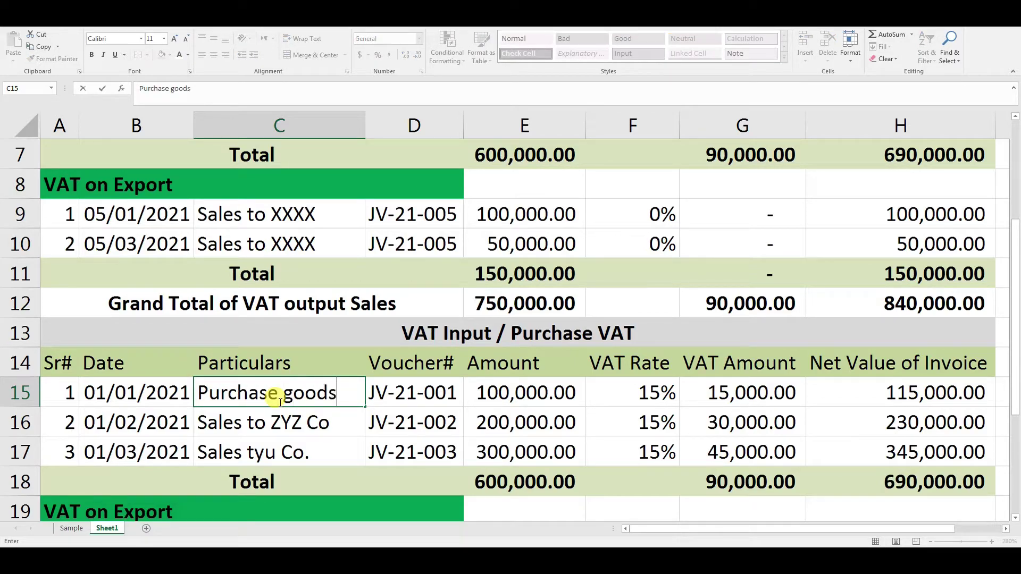
type(" fro")
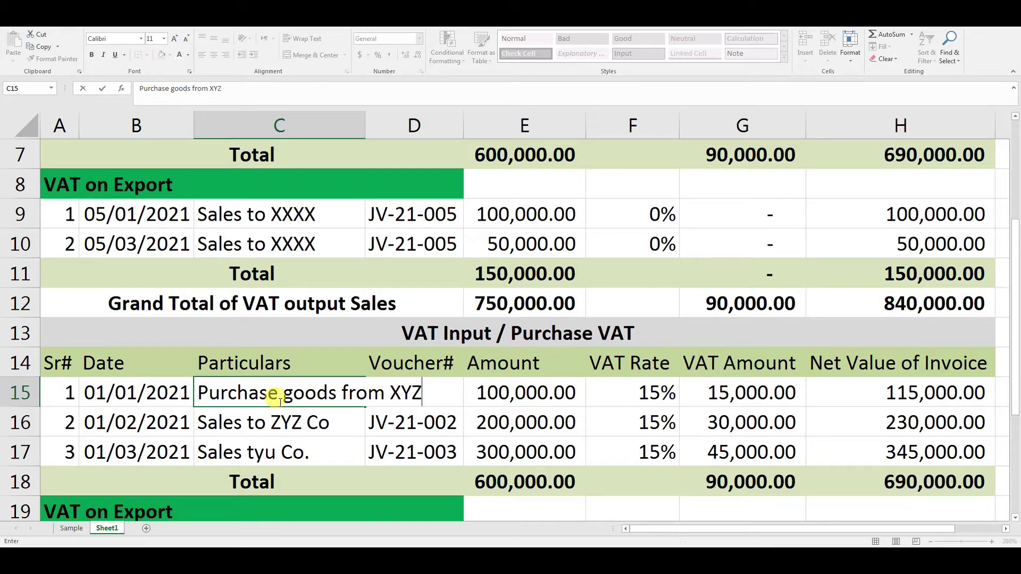
type("m XYZ")
left_click(281, 426)
left_click(296, 391)
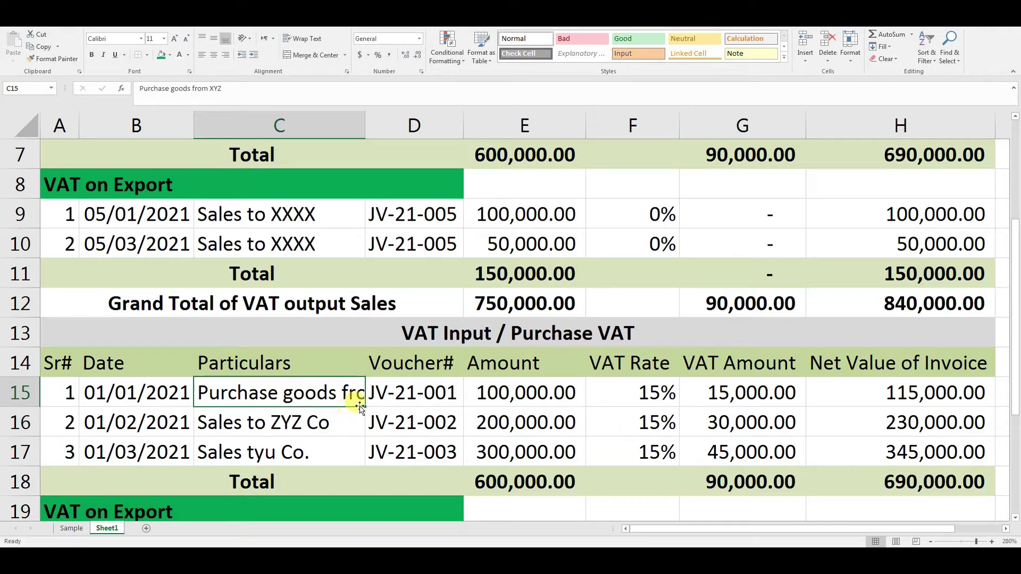
left_click_drag(365, 405, 352, 453)
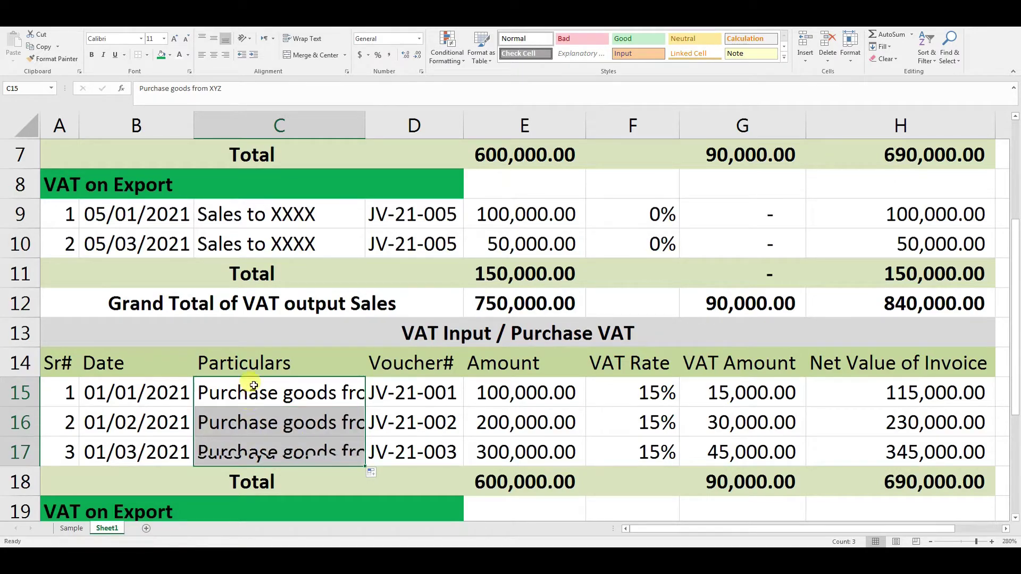
- Change the first purchase voucher number in D15 to CPV-21-001
left_click(393, 394)
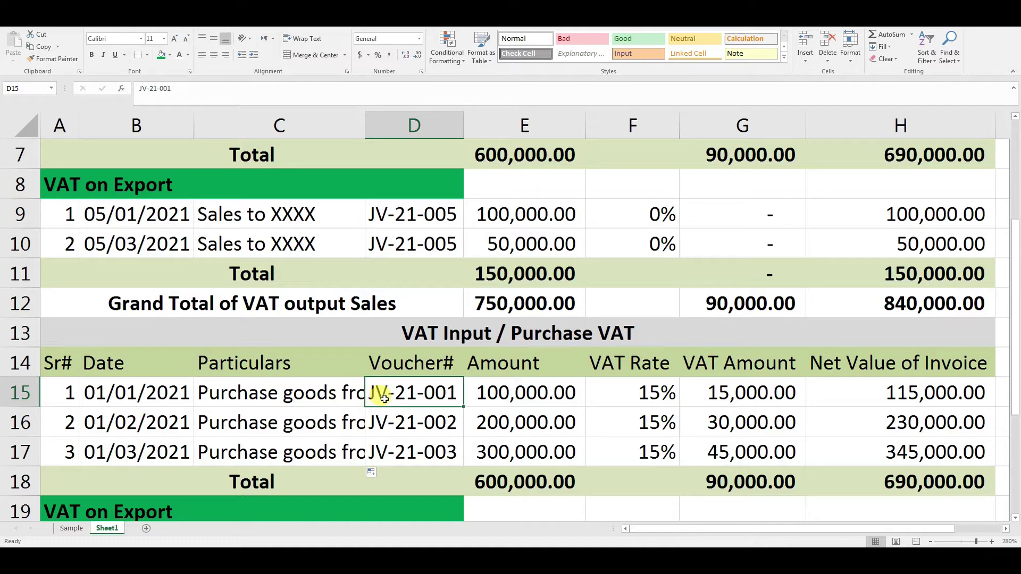
double_click(384, 398)
key("BackSpace")
key("BackSpace")
type("CPV")
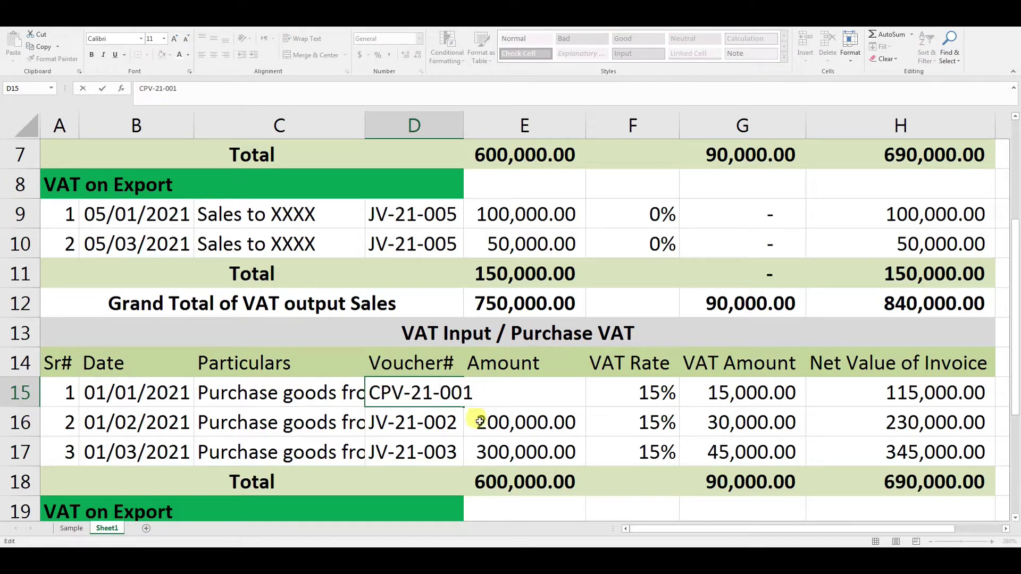
- Change the voucher number in D16 to BPV-21-002 and copy that cell into D17
left_click(389, 430)
double_click(387, 427)
left_click_drag(387, 427, 319, 424)
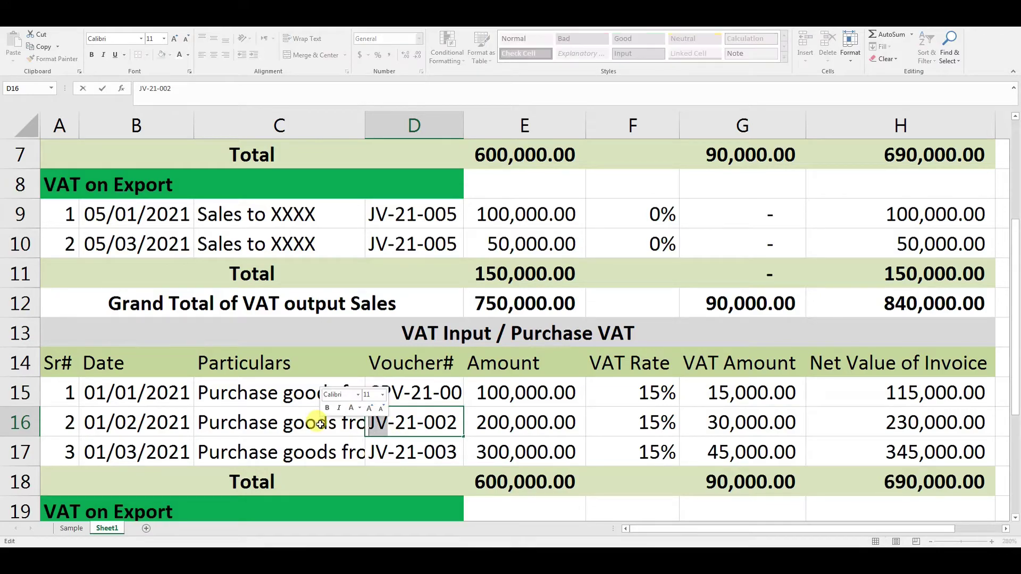
type("BPV")
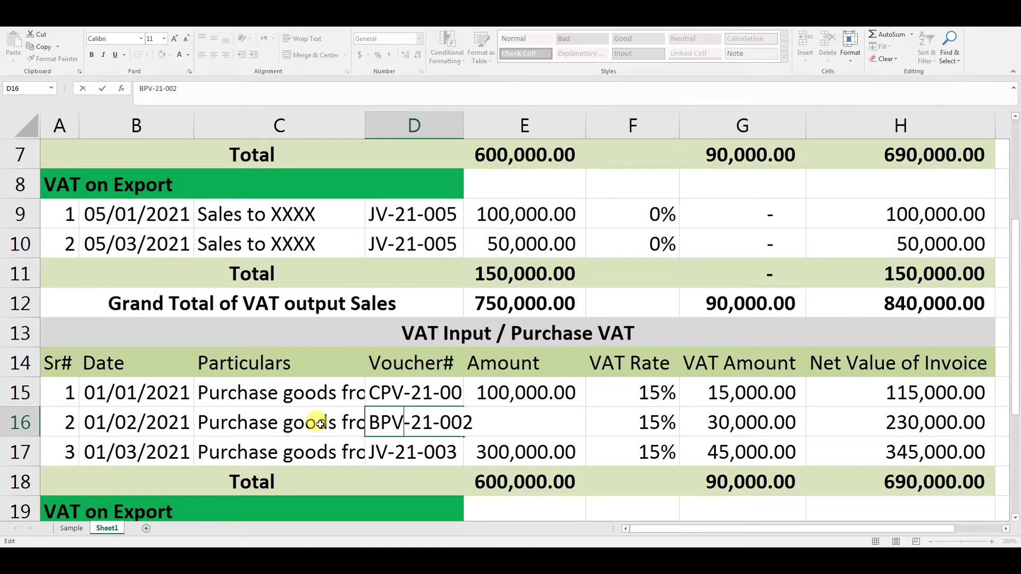
left_click(349, 451)
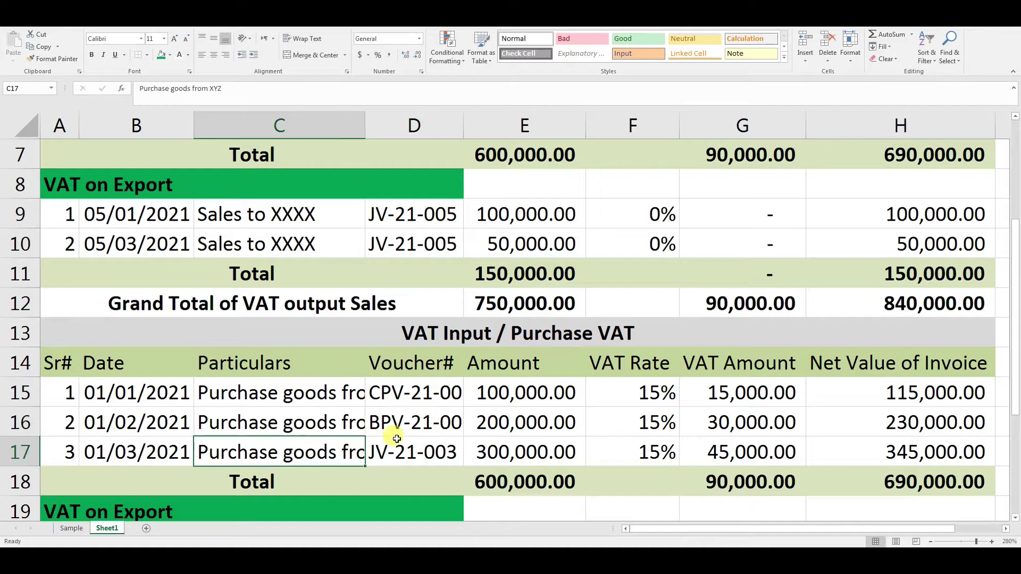
left_click(420, 430)
key("ctrl+c")
left_click(407, 450)
key("ctrl+v")
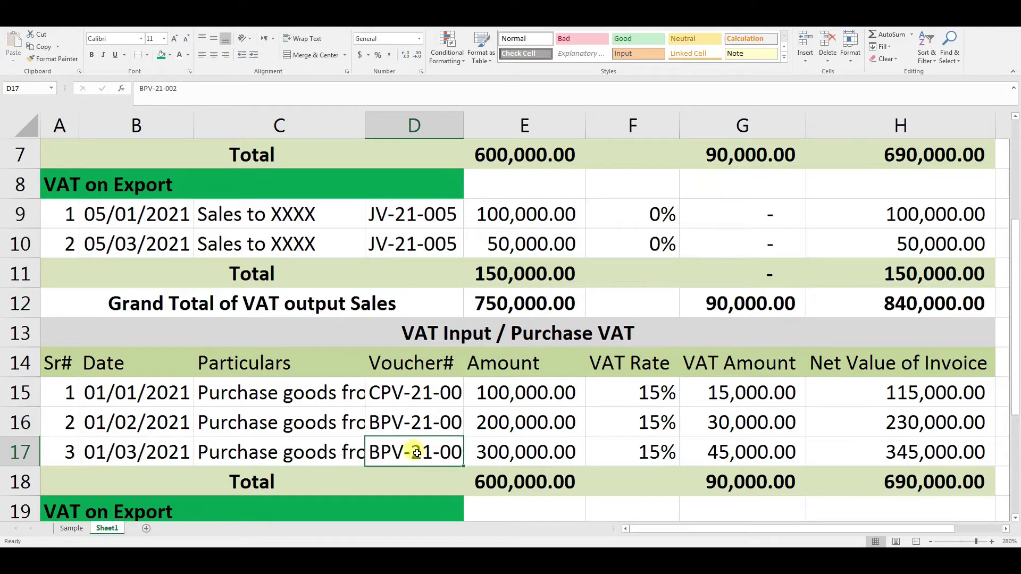
- Set the purchase amounts in E15, E16 and E17 to 25000, 50000 and 75000
left_click(514, 396)
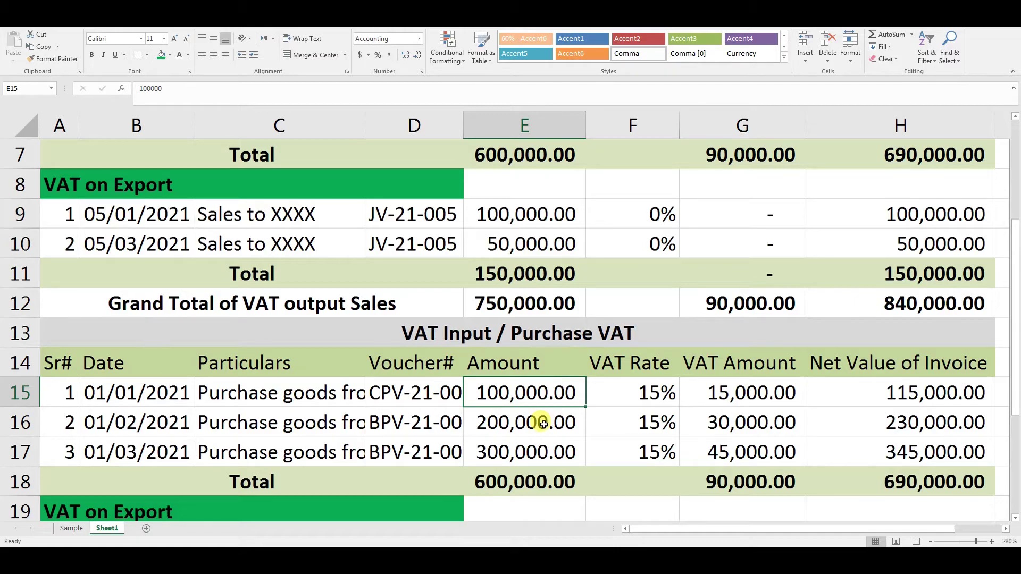
type("25000")
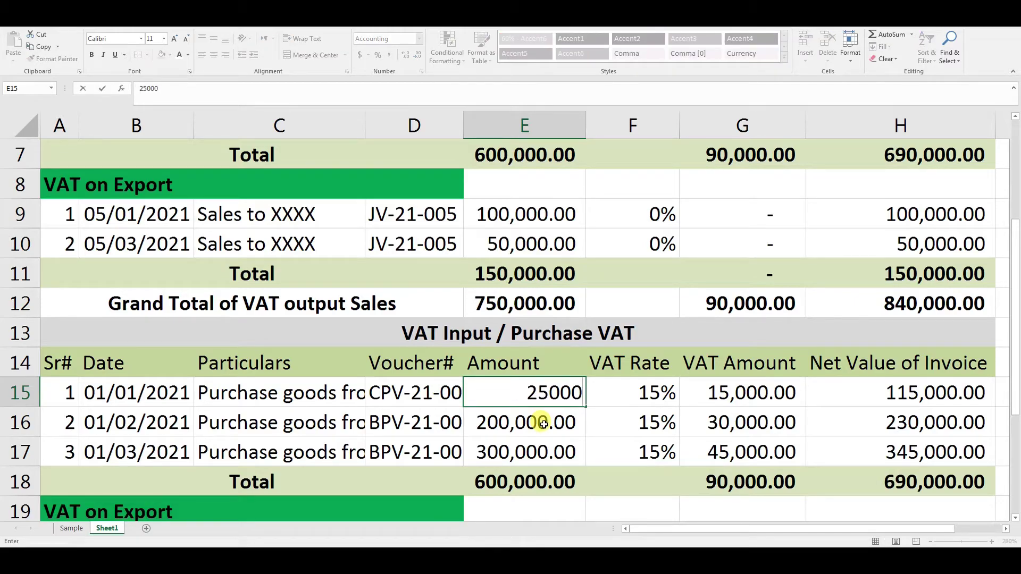
left_click(542, 424)
type("50000")
key("Return")
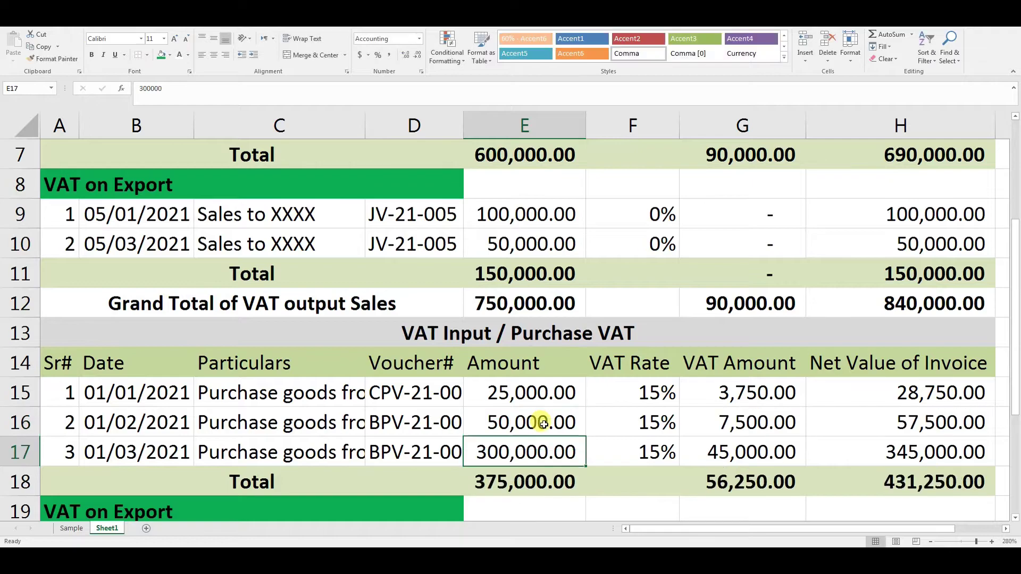
type("75000")
key("Return")
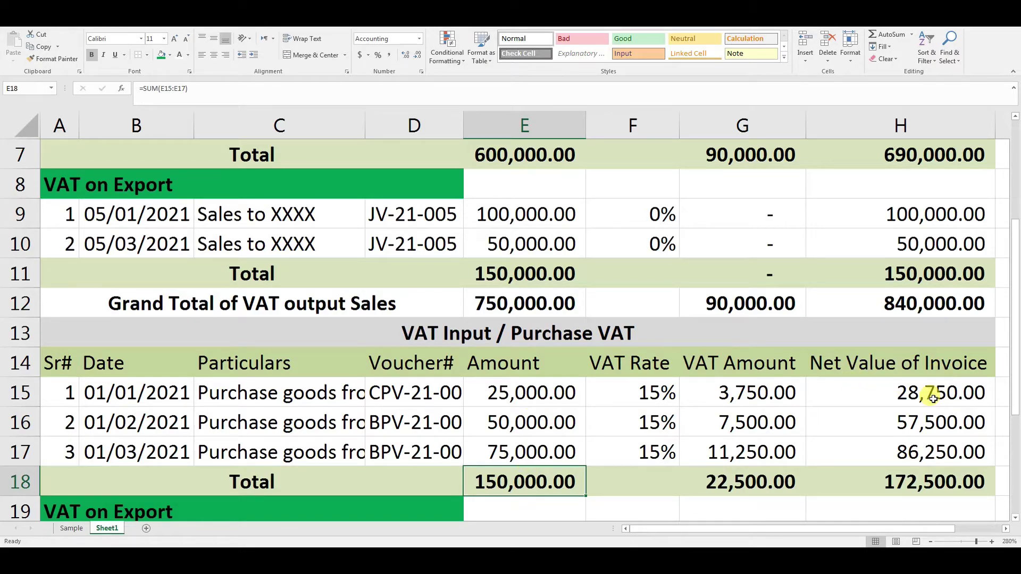
- Check the total formulas in E18, G18 and H18 of the purchase section
scroll(918, 435, "down", 2)
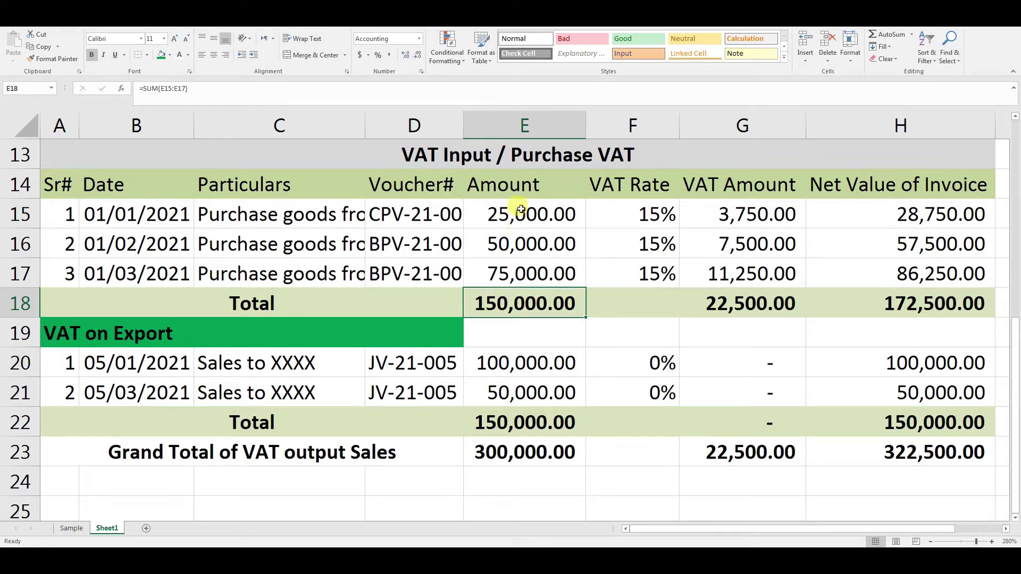
double_click(521, 301)
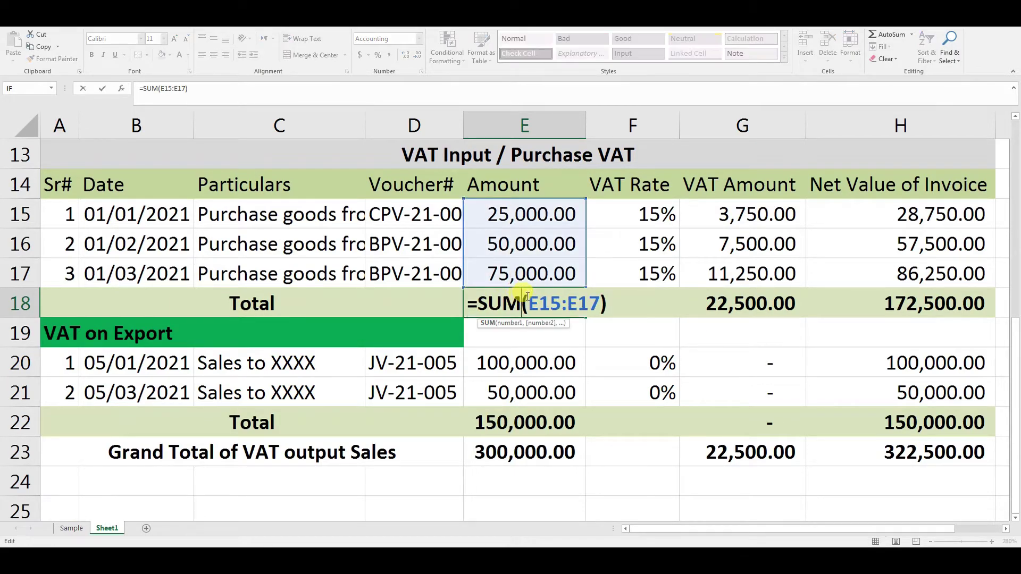
key("Return")
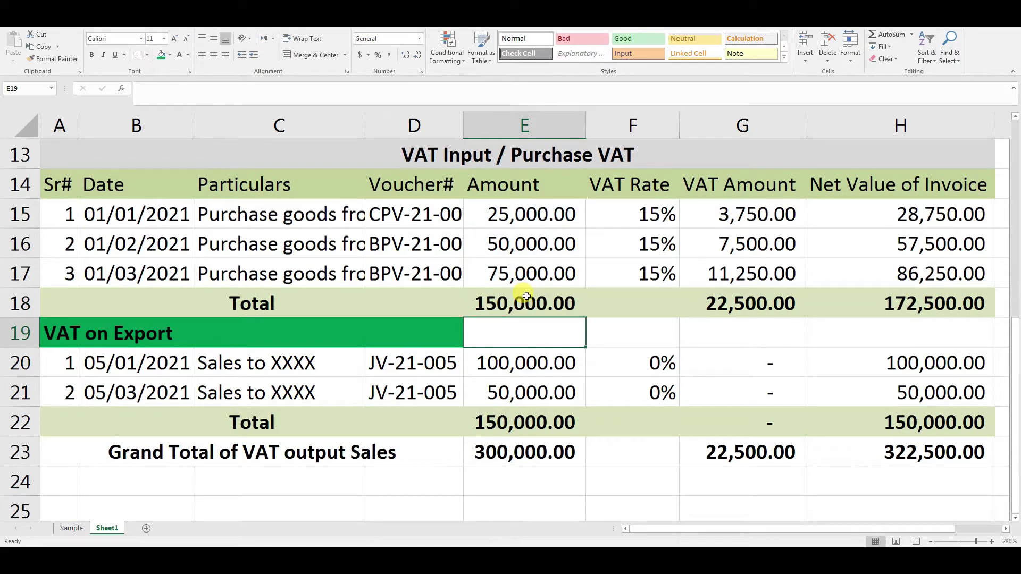
double_click(729, 306)
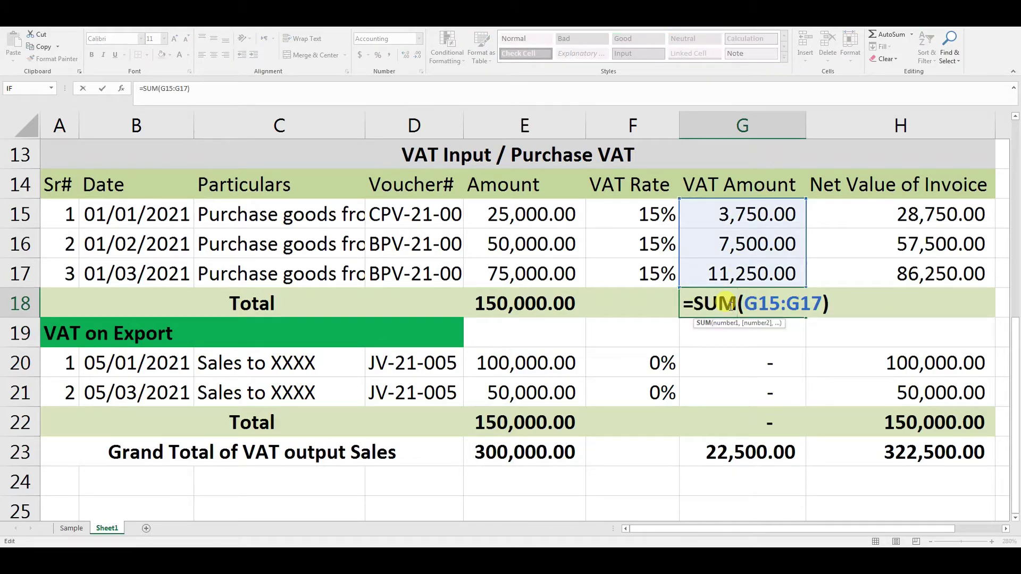
key("Return")
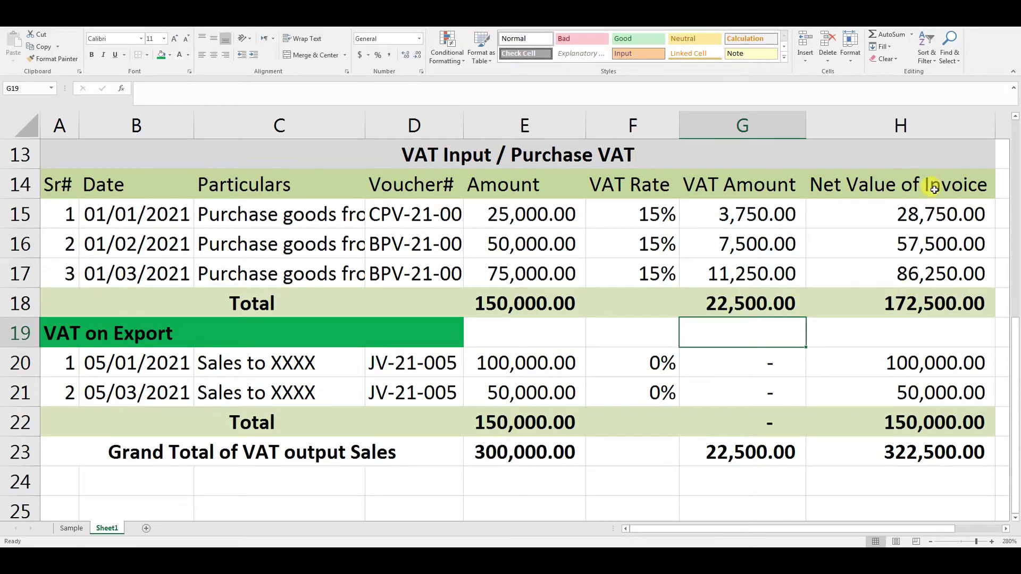
double_click(912, 301)
key("Return")
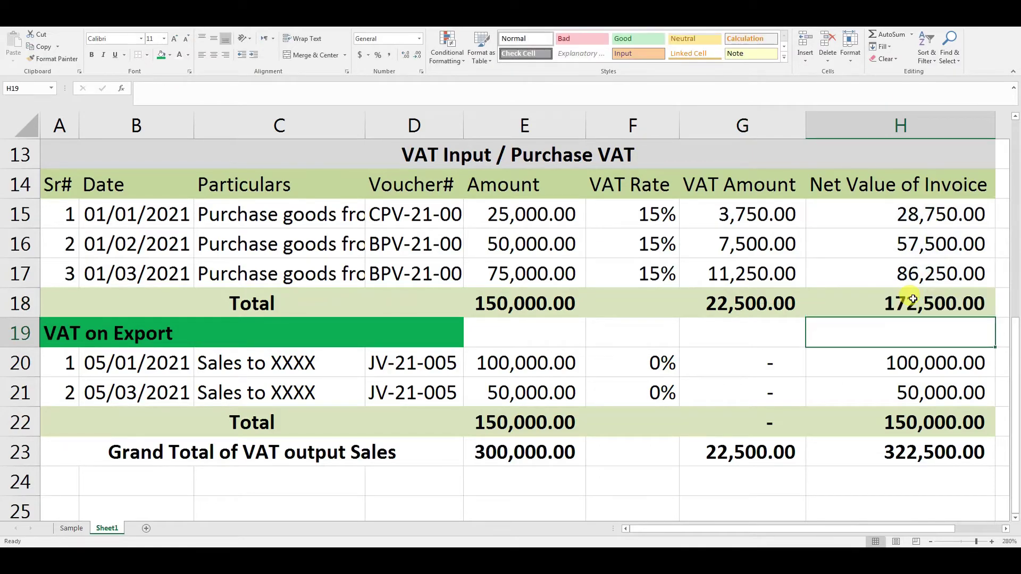
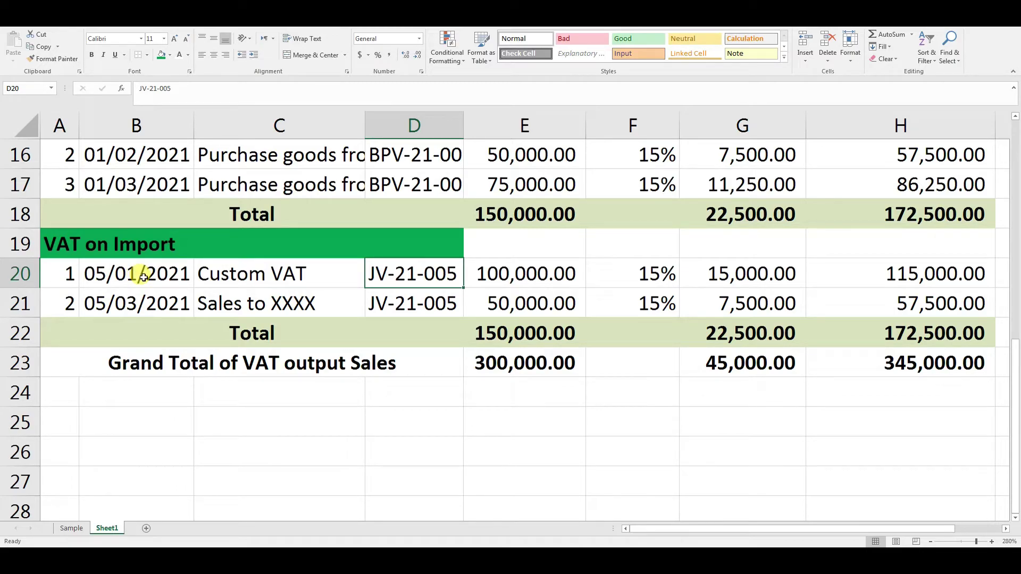
- Enter CPV-21-00014 as the voucher number of the Custom VAT row in D20
type("CPV-21-0")
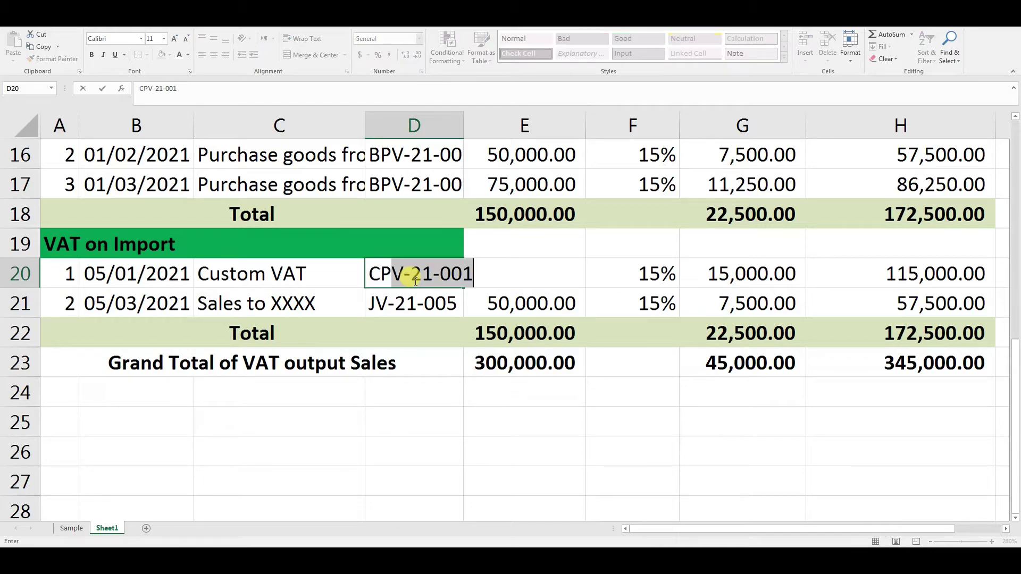
type("0014")
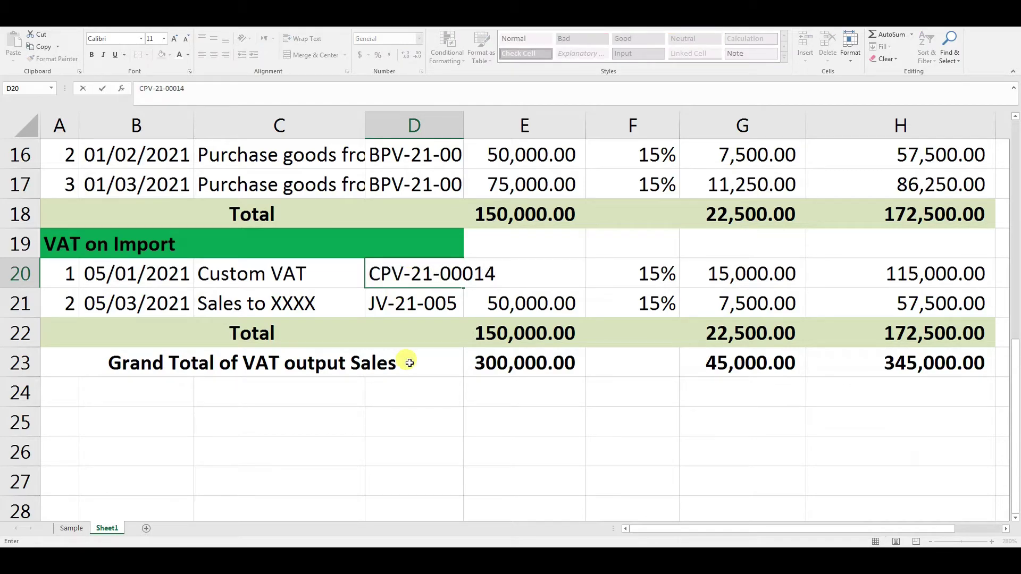
- Set the amount of the first Custom VAT row in E20 to 25000 and check its VAT formula in G20
left_click(412, 392)
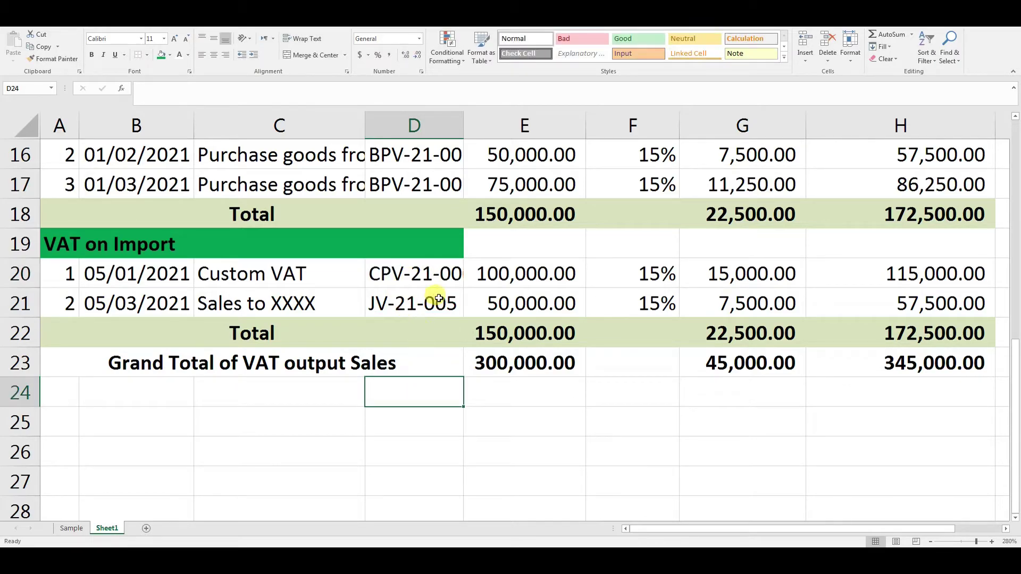
left_click(526, 280)
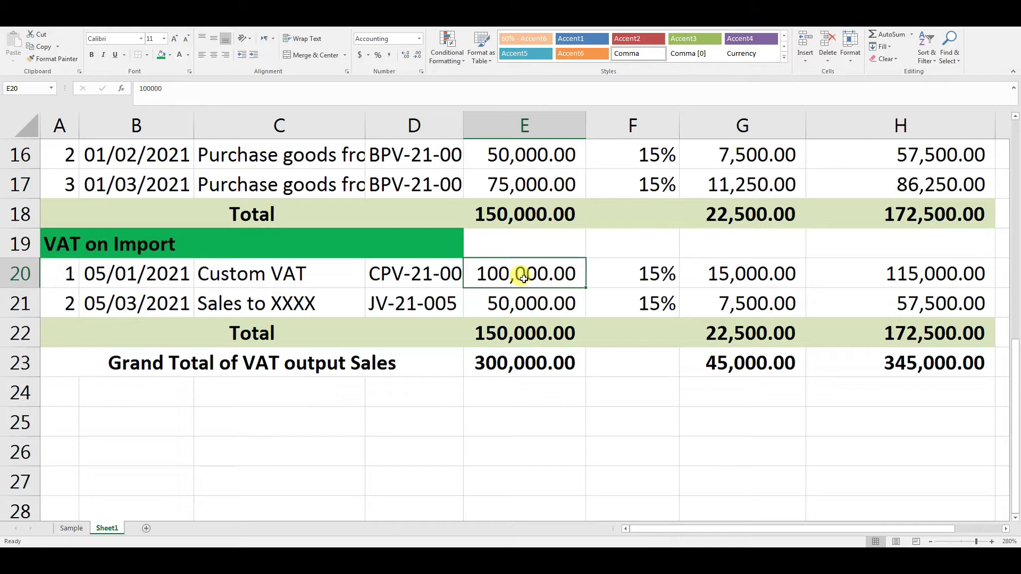
type("25000")
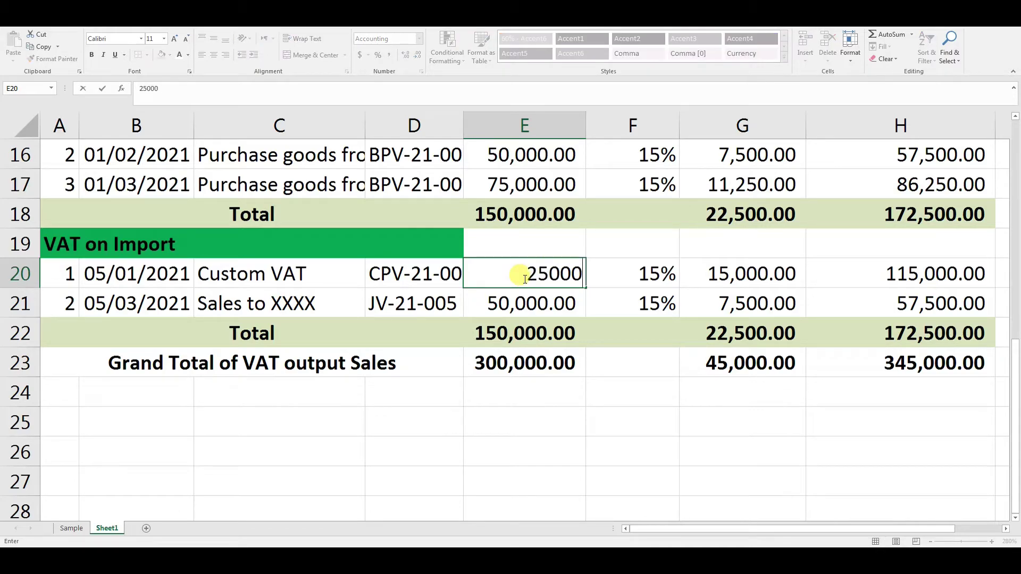
key("Return")
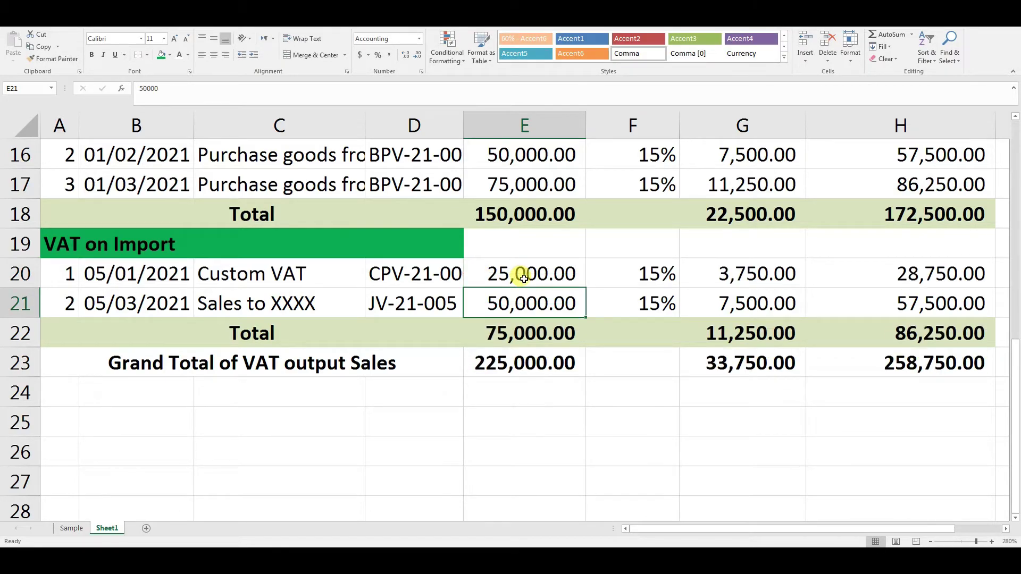
key("Right")
key("Up")
key("Right")
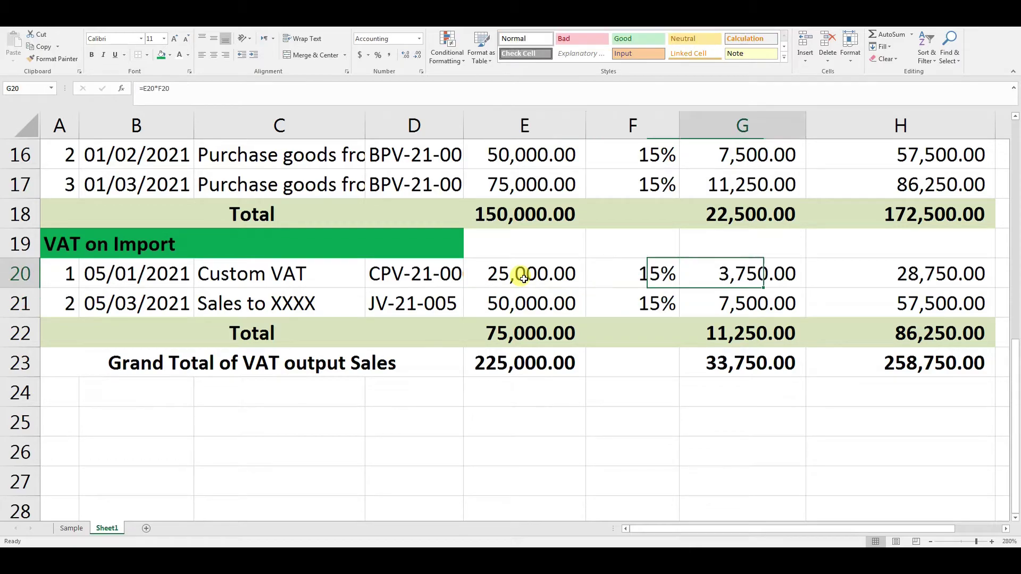
key("Left")
key("Right")
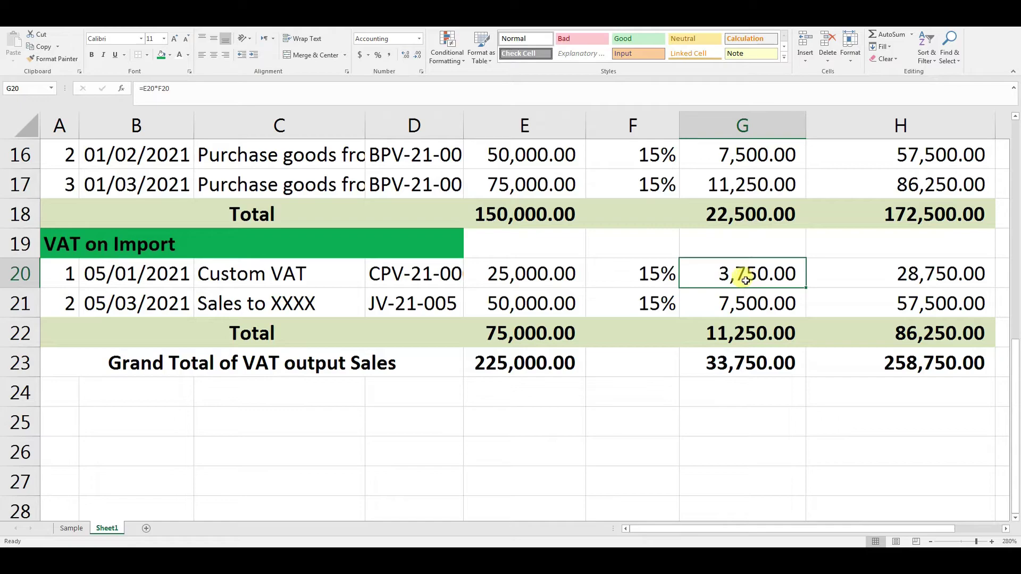
- Copy the Custom VAT description from C20 into C21 and the voucher number from D20 into D21
left_click(263, 280)
left_click_drag(366, 288, 364, 316)
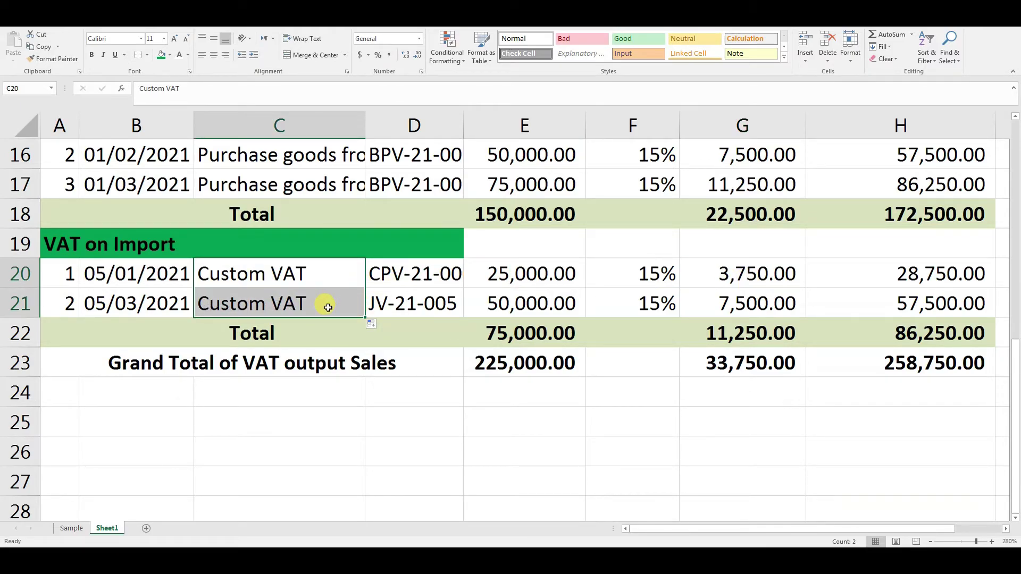
left_click(400, 271)
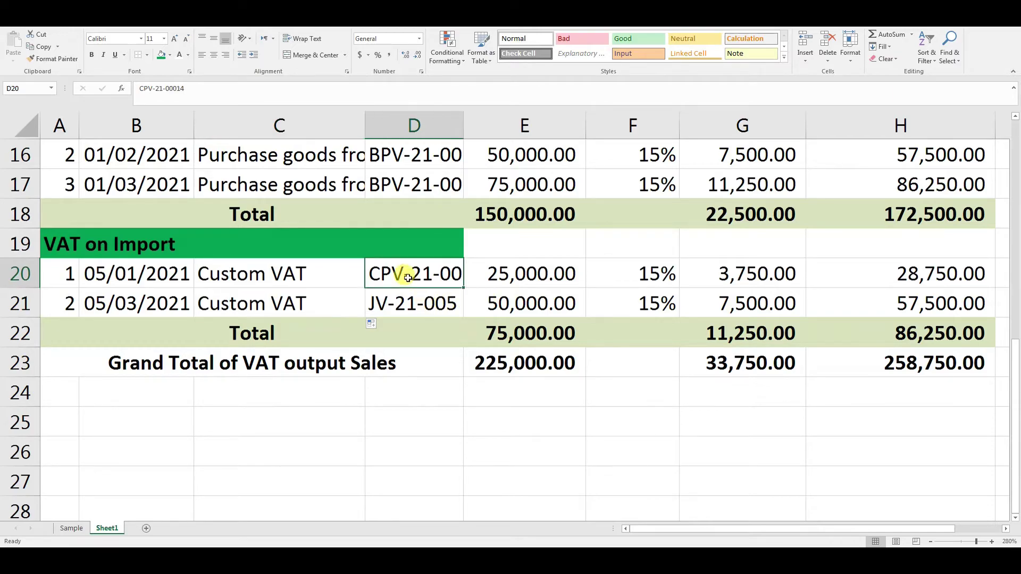
key("ctrl+c")
left_click(411, 299)
key("Return")
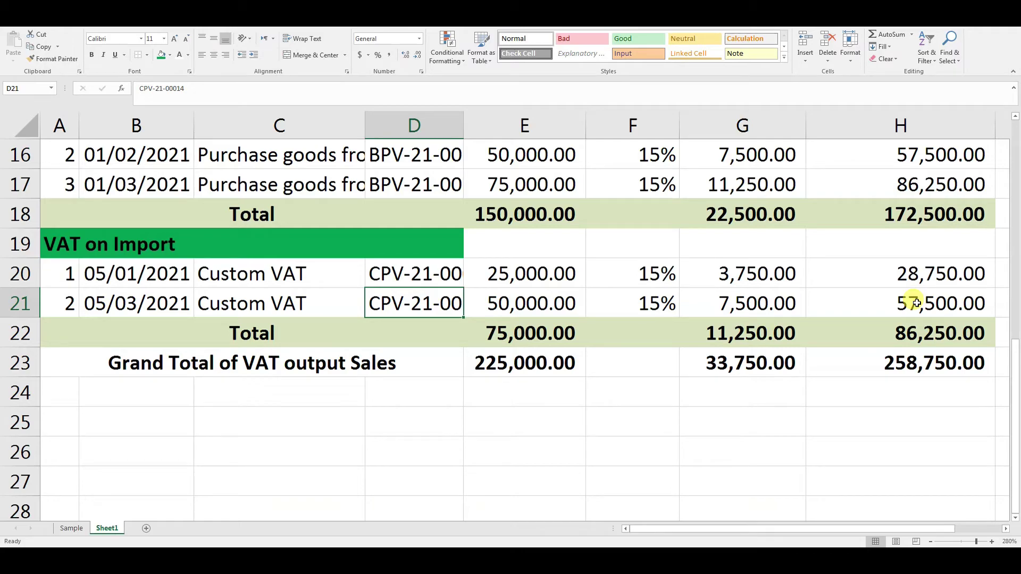
- Check the total formulas in E22, G22 and H22 of the VAT on Import section
double_click(533, 336)
key("Return")
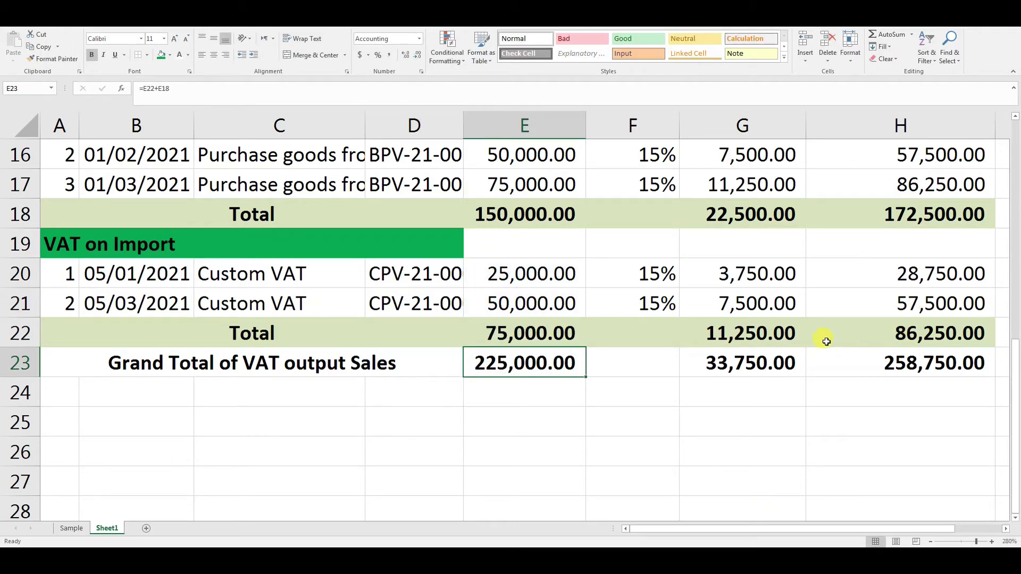
double_click(765, 332)
key("Return")
double_click(950, 338)
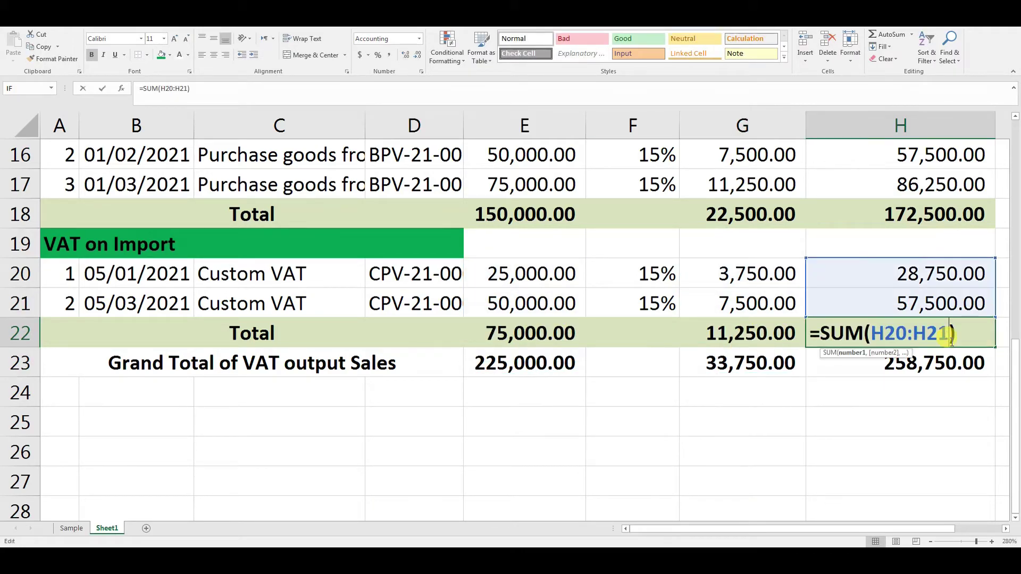
key("Return")
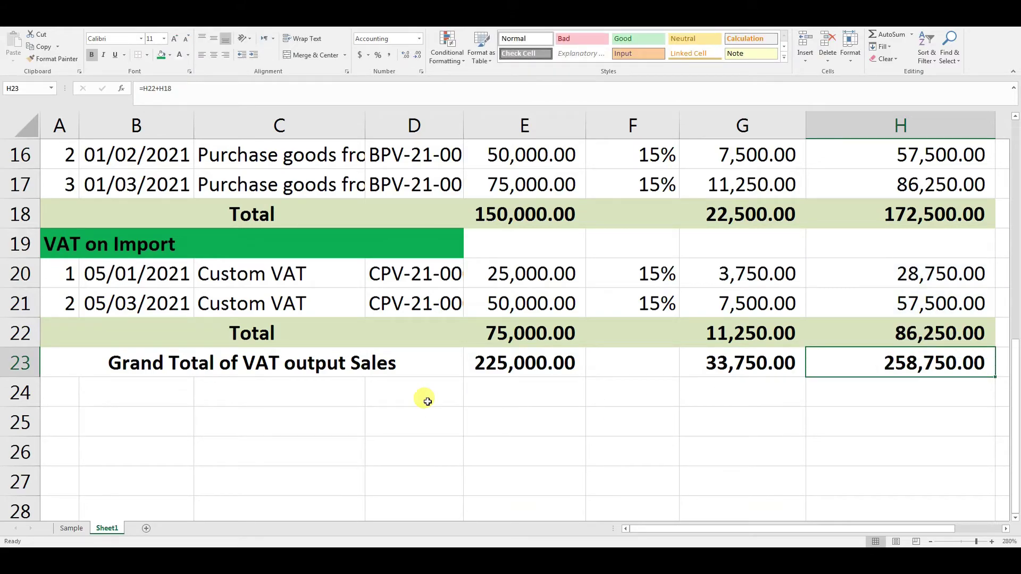
- Change the grand total label in A23 to "Grand Total of VAT Input on Purchases"
left_click(153, 358)
double_click(279, 362)
left_click_drag(285, 362, 401, 367)
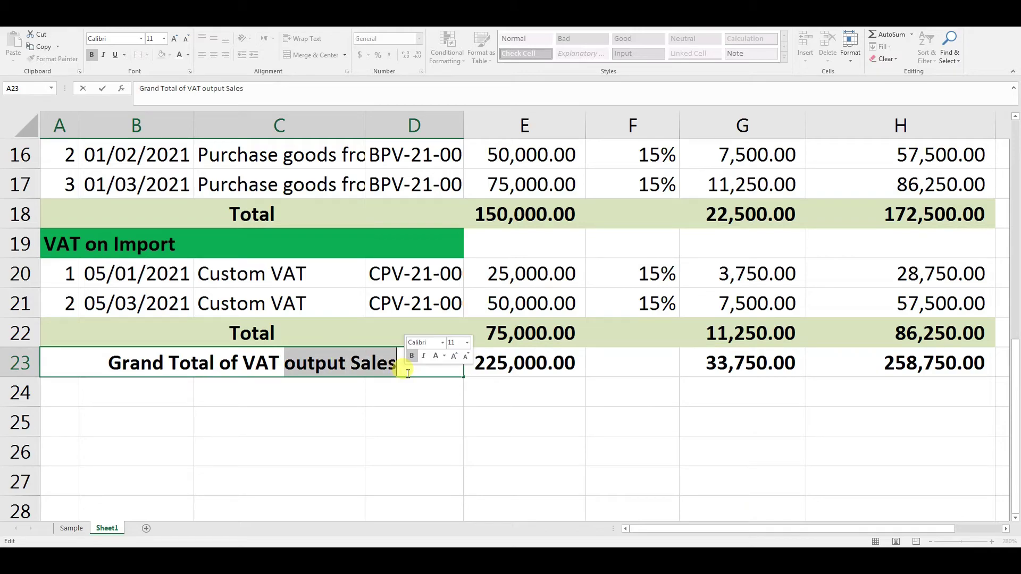
type("Input")
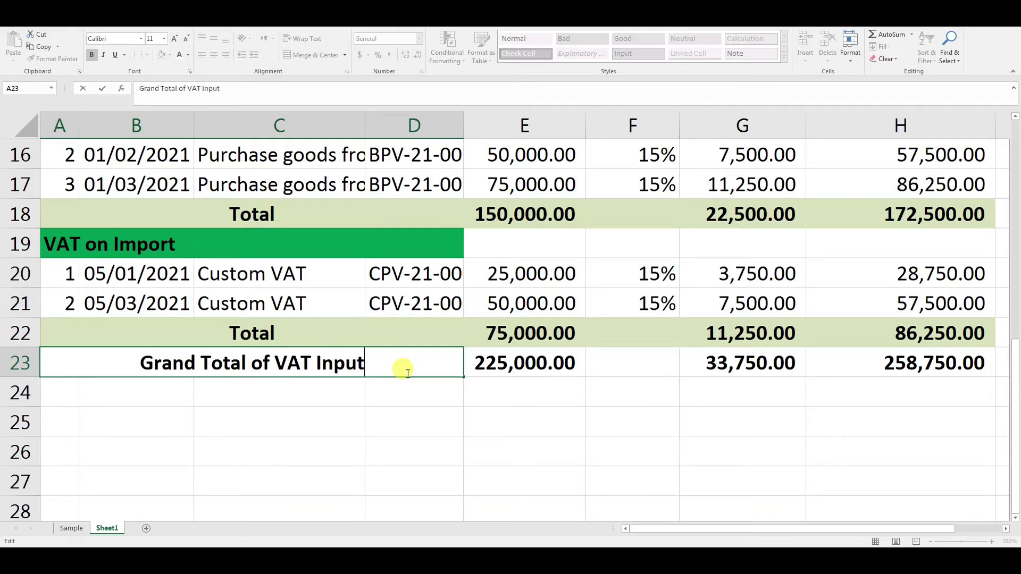
type(" on Purch")
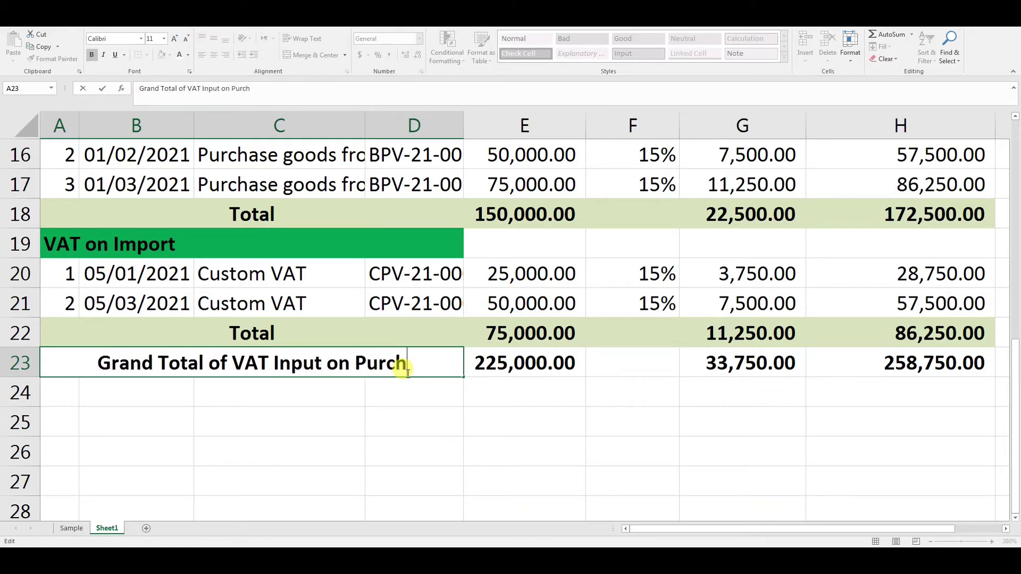
type("ases")
key("Return")
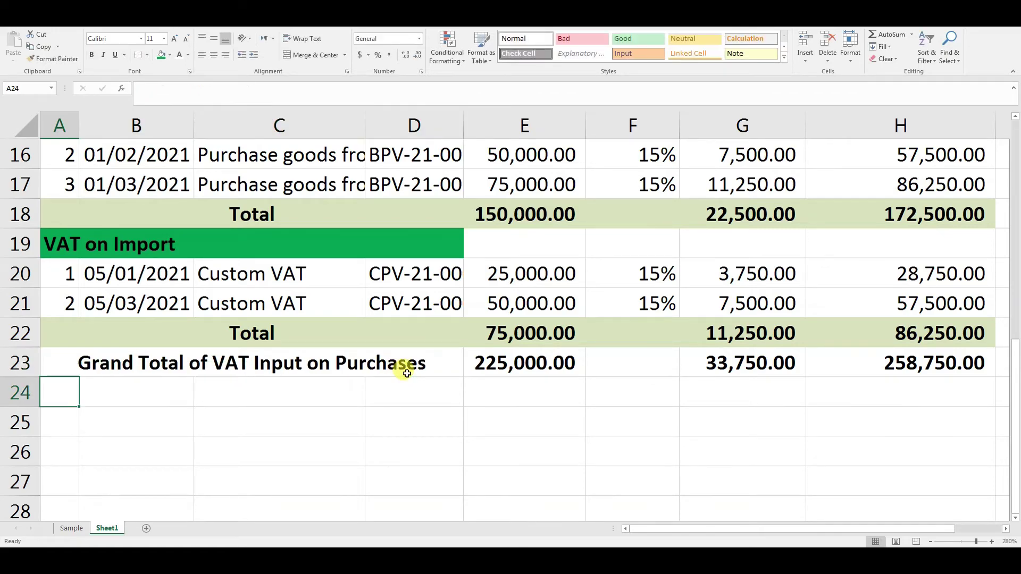
- Enter the label "Net Payable VAT" in E25, below the purchases grand total
left_click(519, 420)
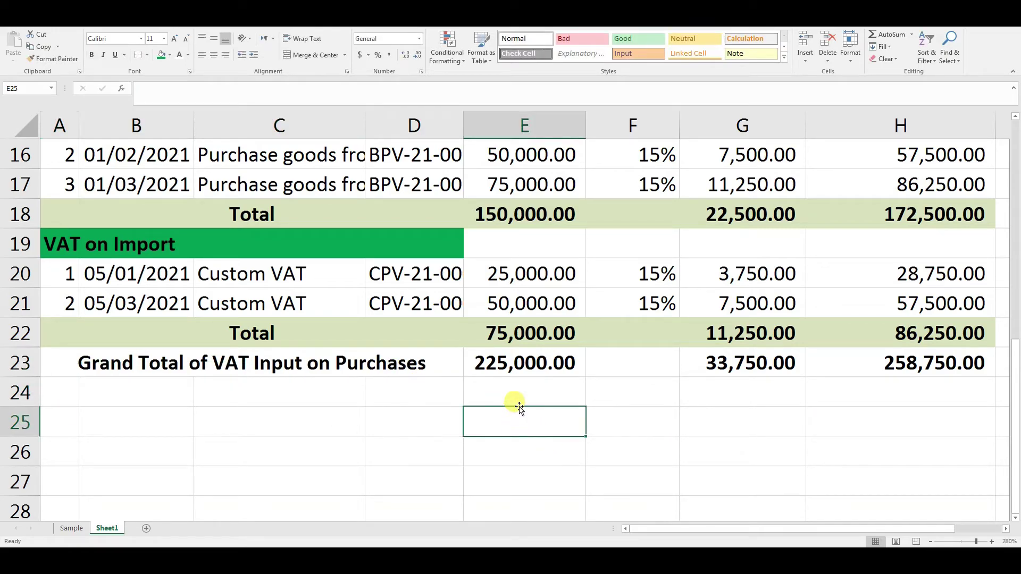
type("Net Pa")
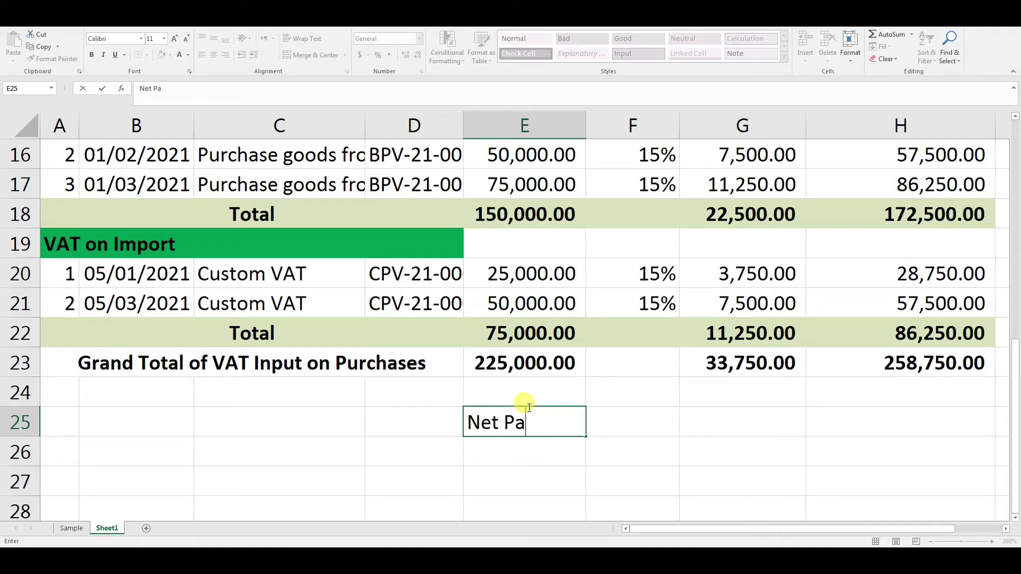
type("yable VAT")
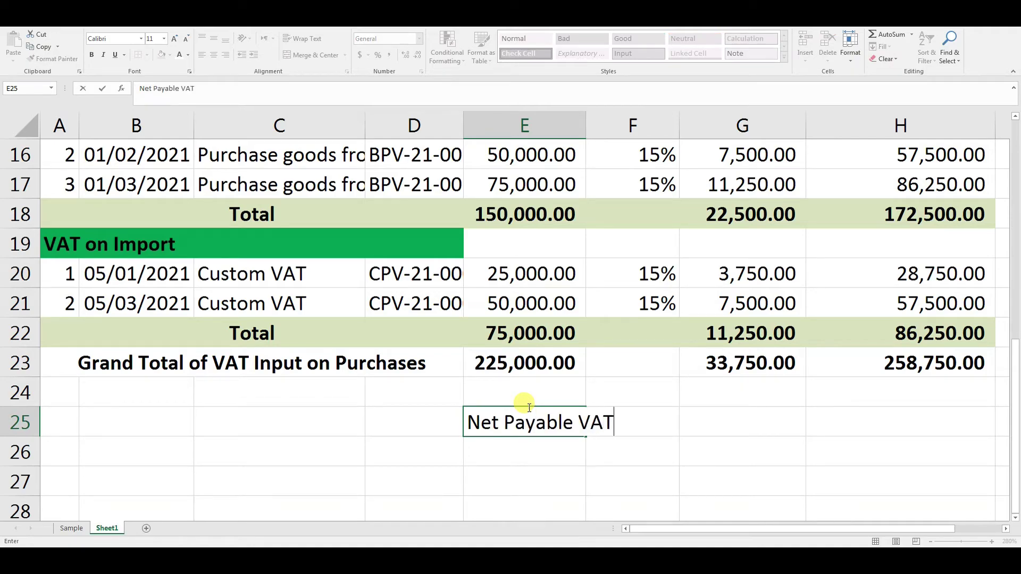
left_click(622, 479)
- Calculate the net payable VAT in G25 by subtracting the input VAT grand total G23 from the output VAT grand total G12
left_click(760, 424)
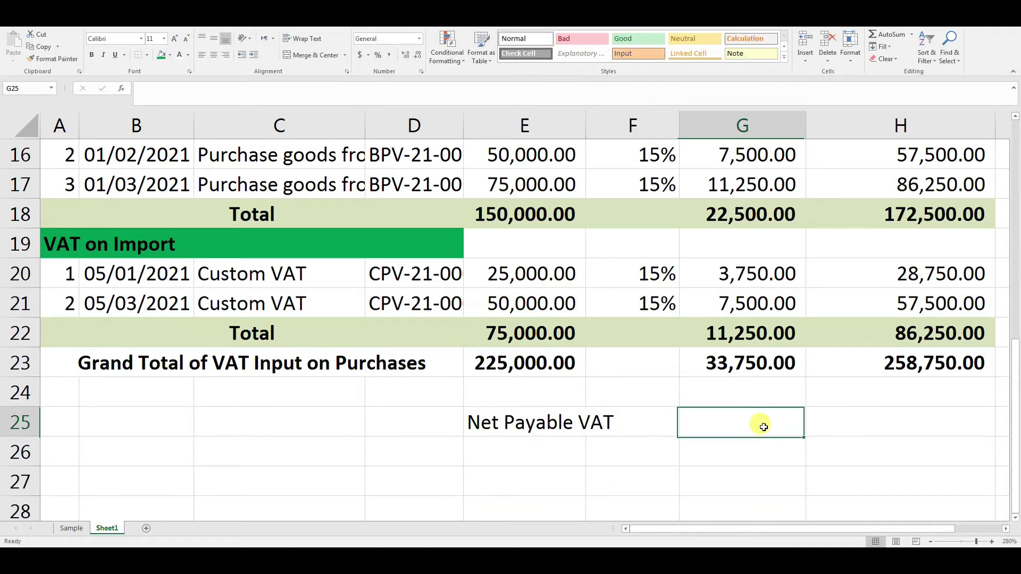
type("=")
scroll(763, 425, "up", 5)
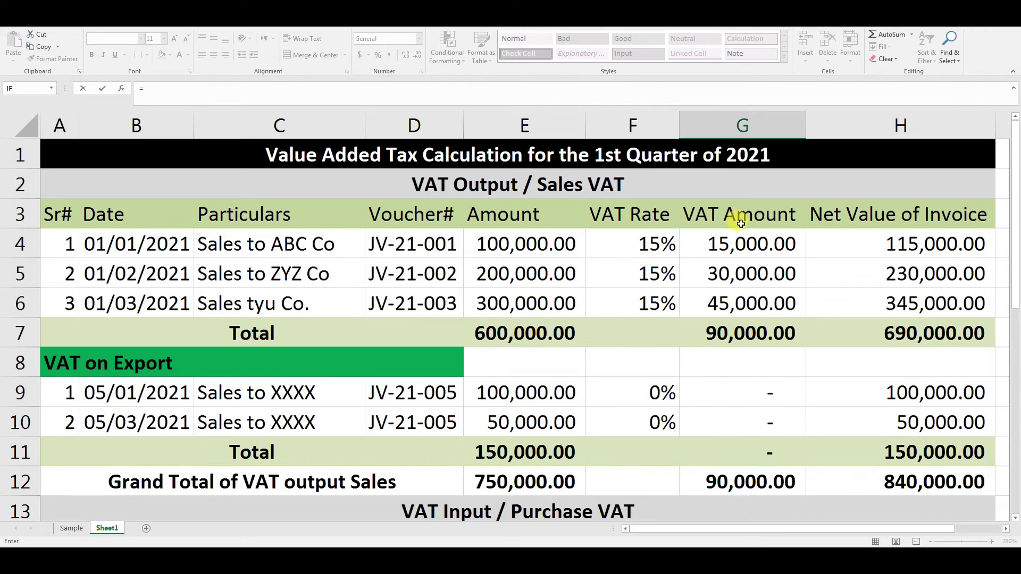
left_click(764, 483)
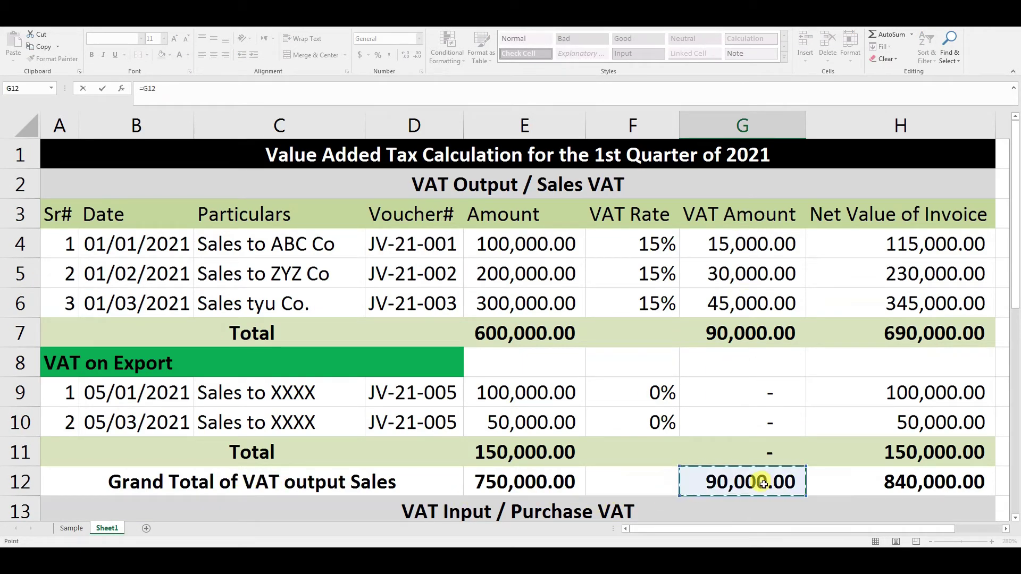
type("-")
scroll(744, 457, "down", 6)
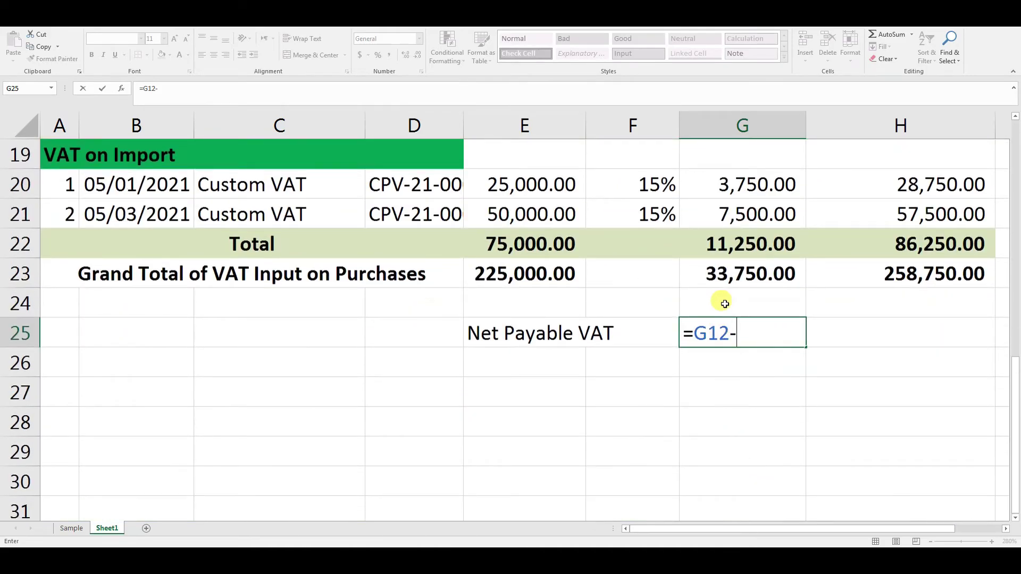
left_click(740, 281)
key("Return")
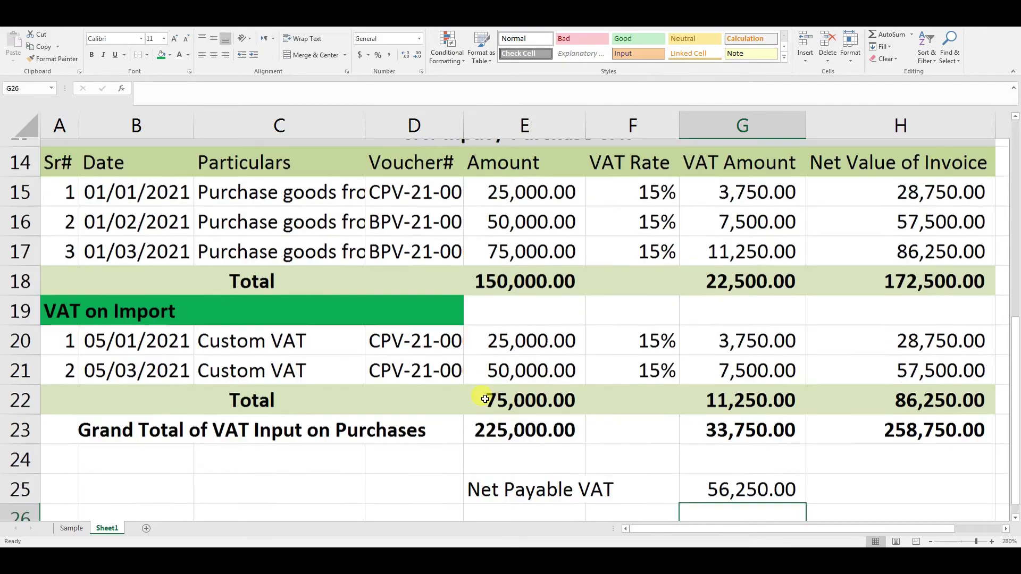
- AutoFit the width of column E so the Amount totals fit
scroll(485, 397, "up", 2)
scroll(485, 399, "down", 3)
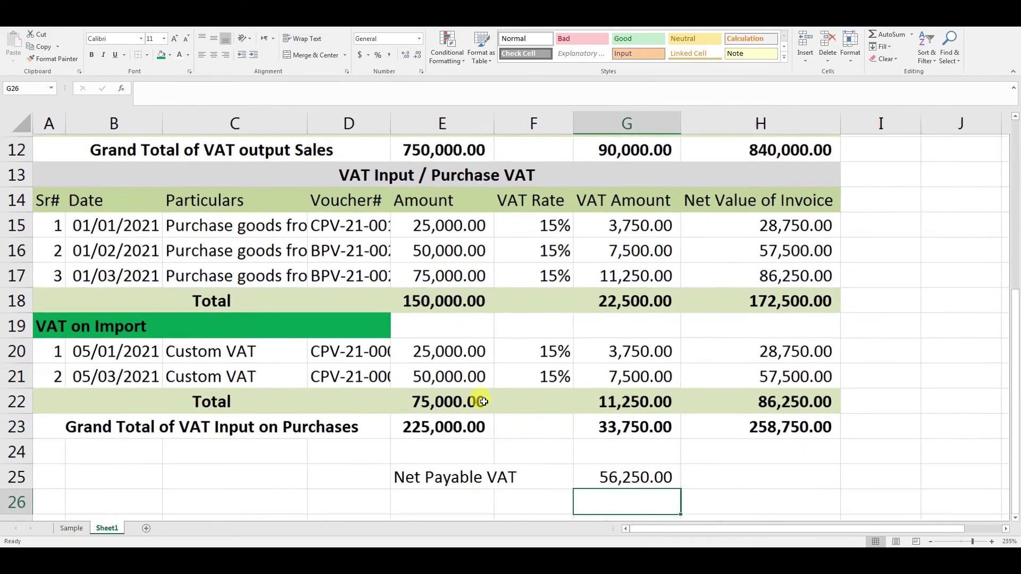
scroll(484, 401, "down", 3)
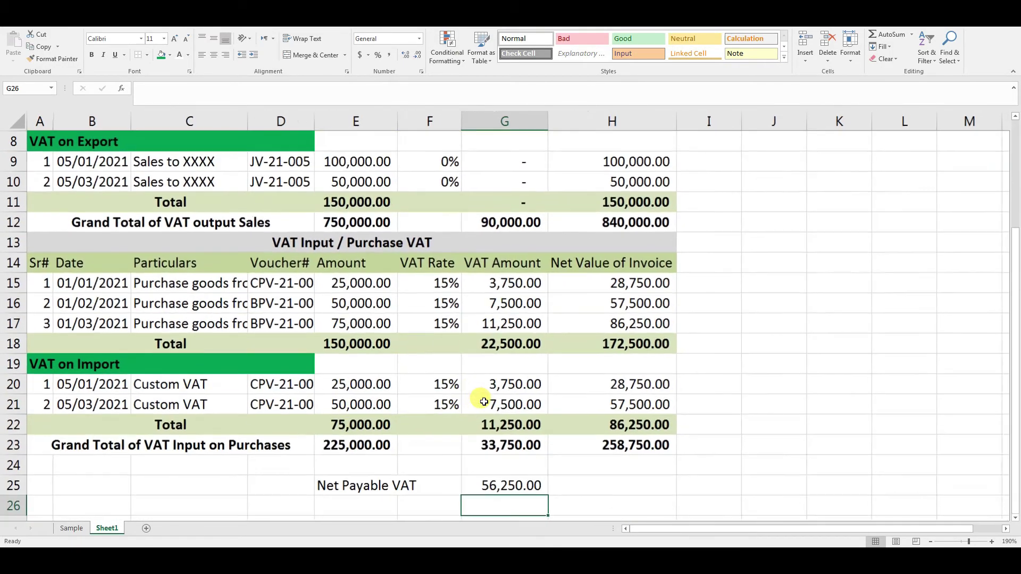
scroll(407, 385, "down", 3)
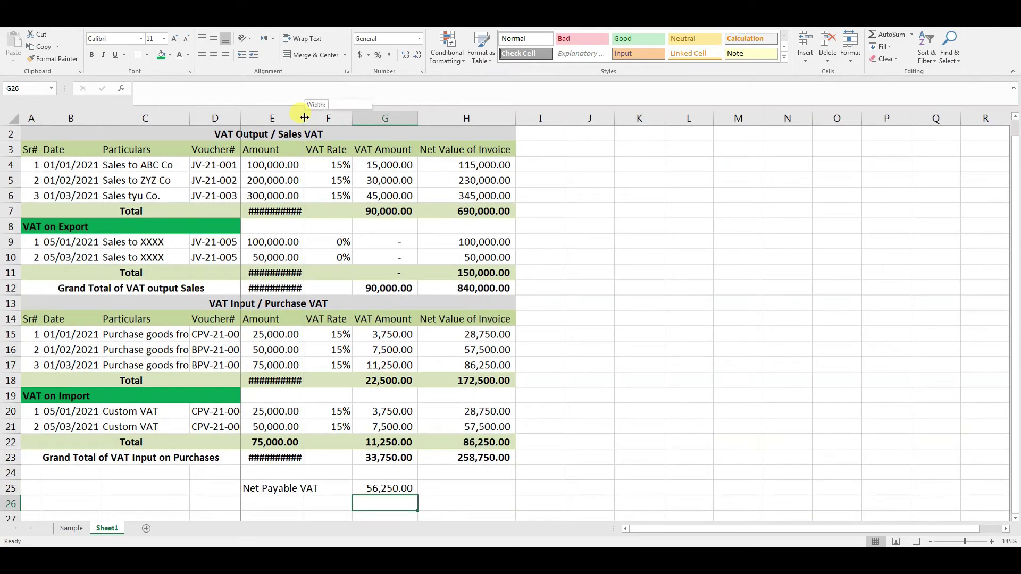
double_click(304, 118)
- Apply a thick outside border around the VAT Input / Purchase VAT section in A13:H23
left_click(176, 391)
left_click_drag(274, 304, 297, 457)
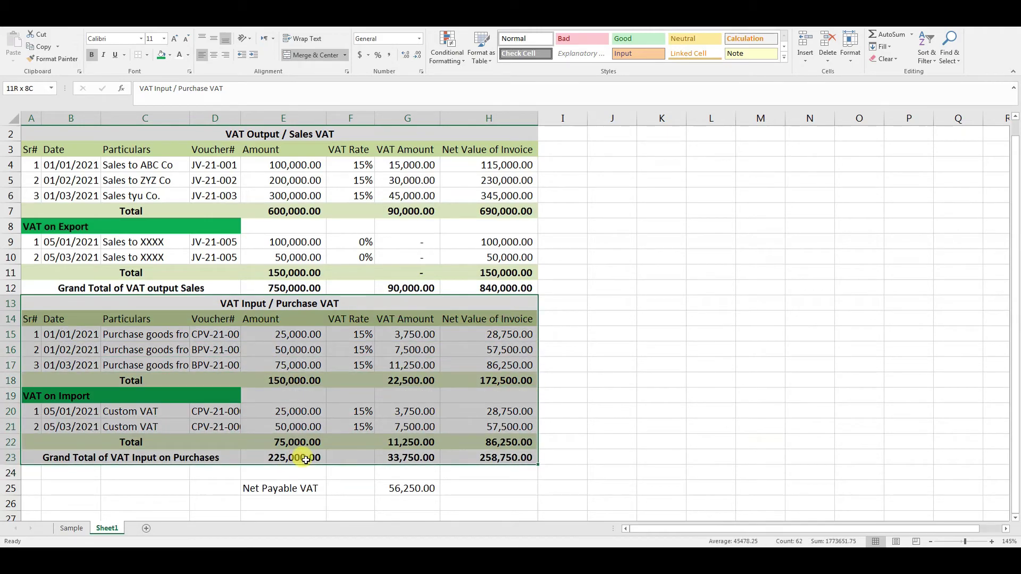
left_click(147, 56)
left_click(142, 170)
left_click(692, 350)
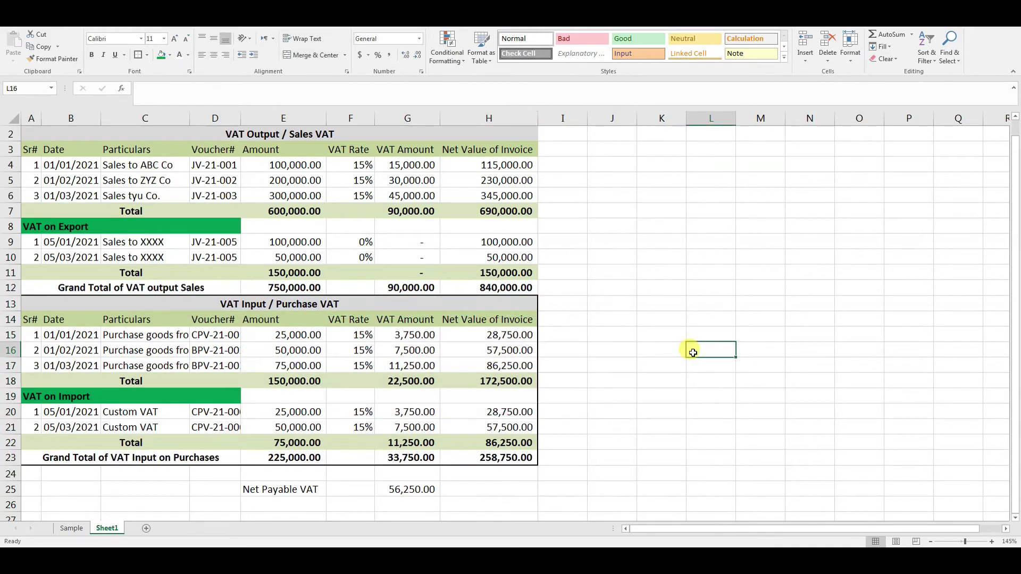
- Insert a blank row above the VAT Input / Purchase VAT heading in row 13
left_click(11, 290)
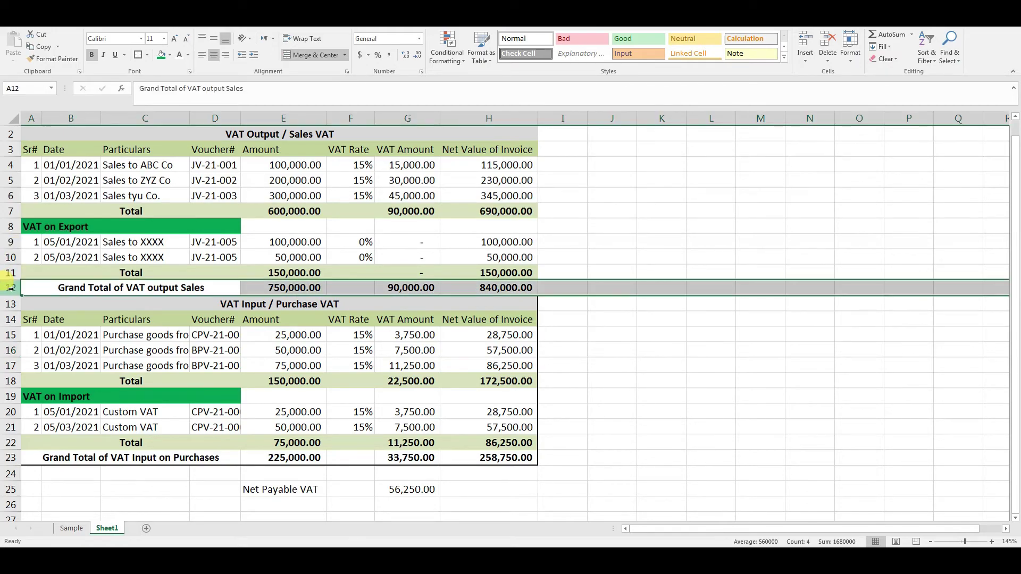
left_click(11, 303)
key("ctrl+plus")
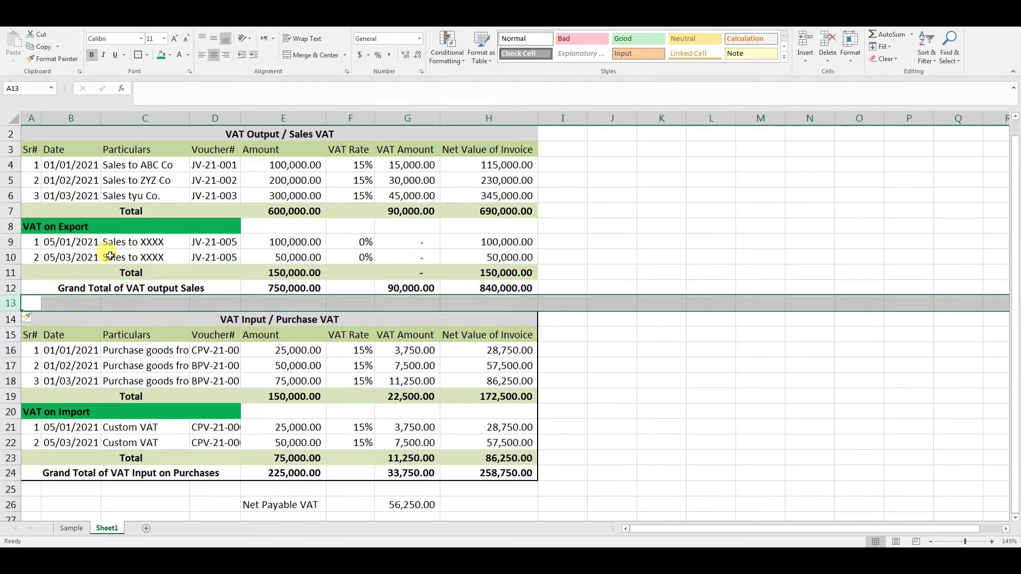
- Apply the same thick outside border around the VAT Output / Sales VAT section in A2:H12
left_click_drag(81, 131, 135, 284)
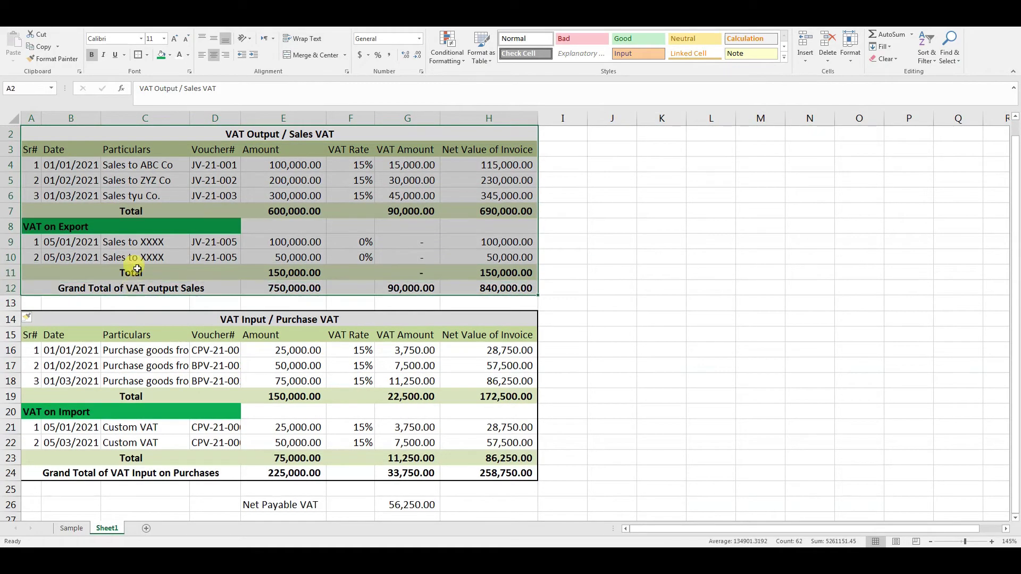
left_click(141, 55)
left_click(599, 367)
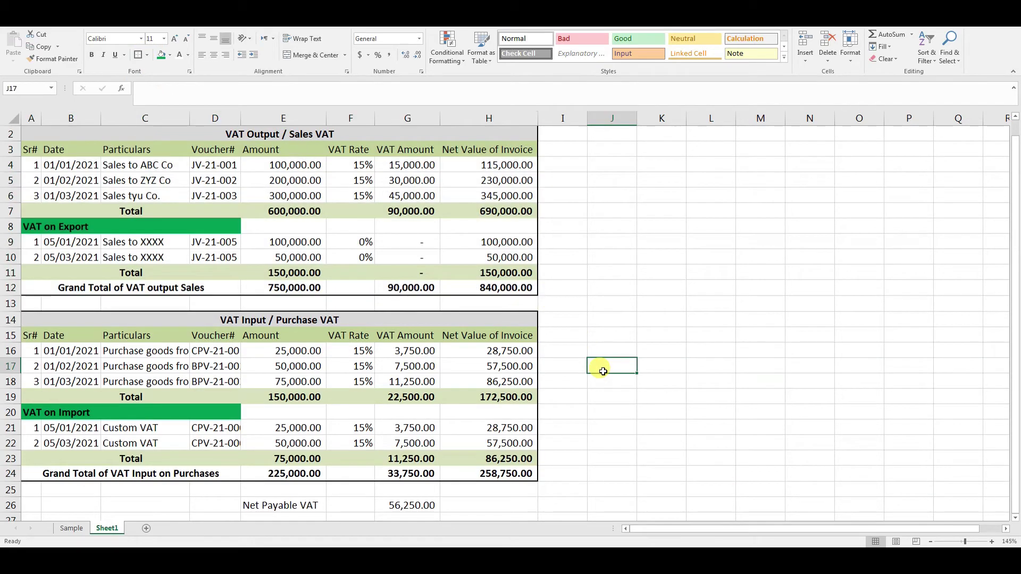
- Fill the VAT Output / Sales VAT heading in row 2 with red
left_click(271, 133)
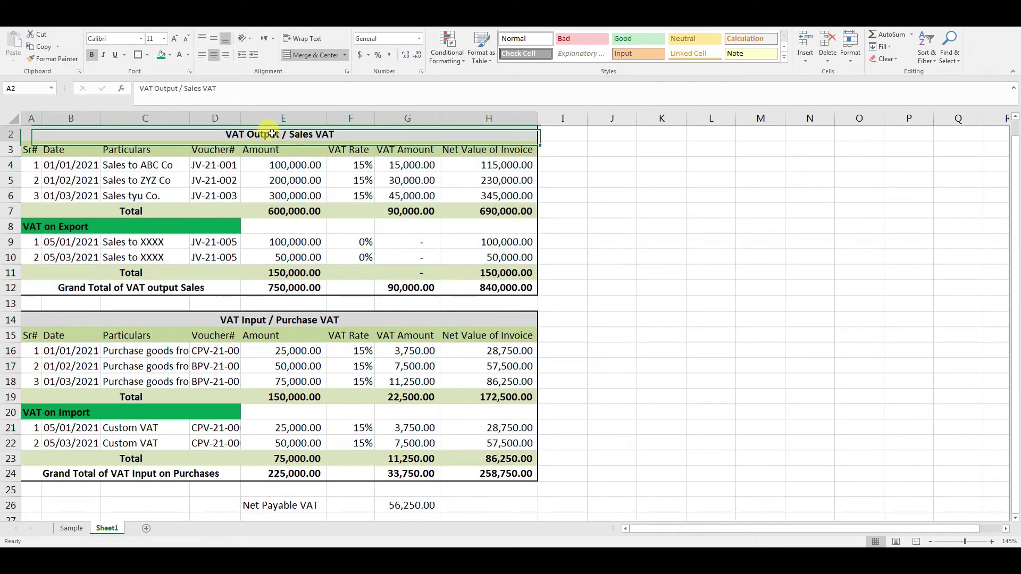
left_click(169, 55)
left_click(170, 138)
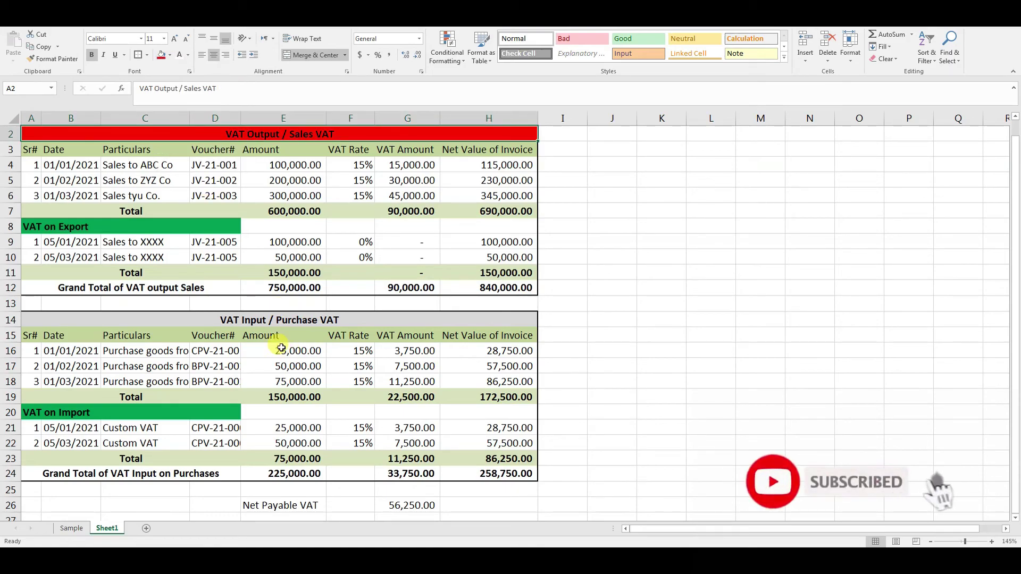
- Fill the VAT Input / Purchase VAT heading in row 14 with blue
left_click(261, 315)
left_click(169, 55)
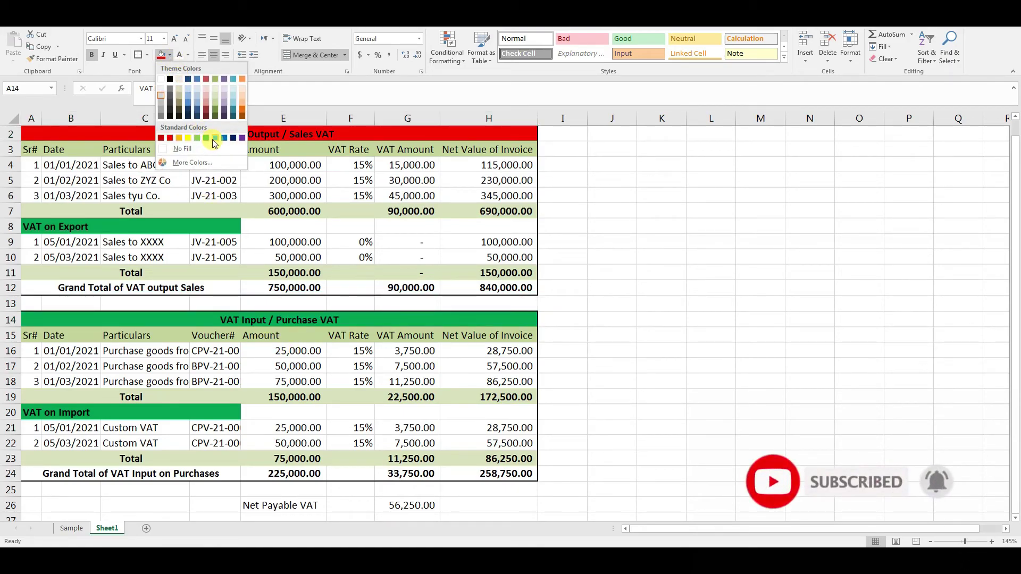
left_click(224, 137)
left_click(612, 412)
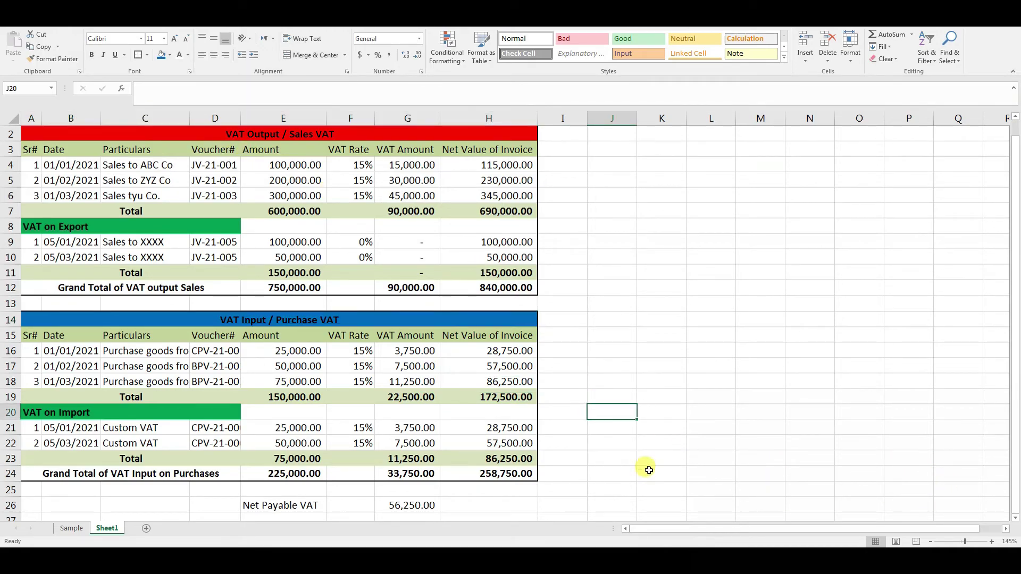
- Bold the Net Payable VAT label and amount in E26:G26 and check the formula in G26
left_click_drag(285, 501, 398, 508)
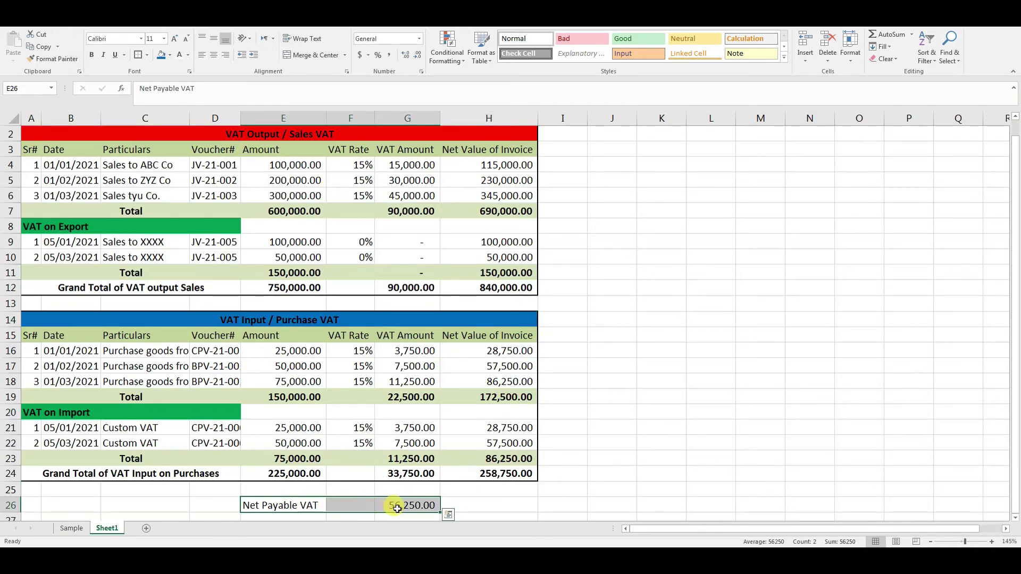
key("ctrl+b")
double_click(407, 506)
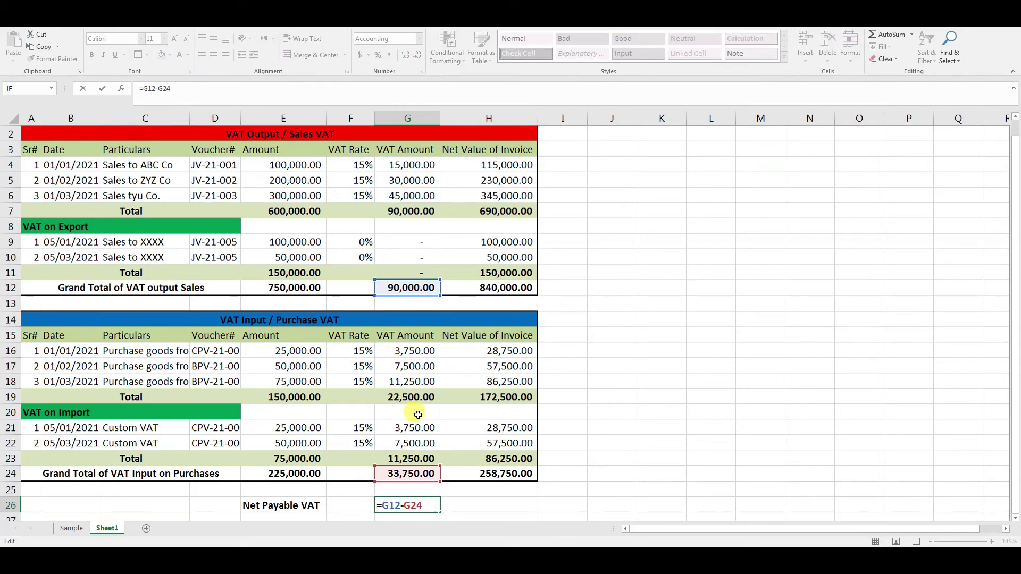
key("Return")
- Fill the grand total input VAT amount in G24 with blue and the grand total output VAT amount in G12 with purple
left_click(391, 458)
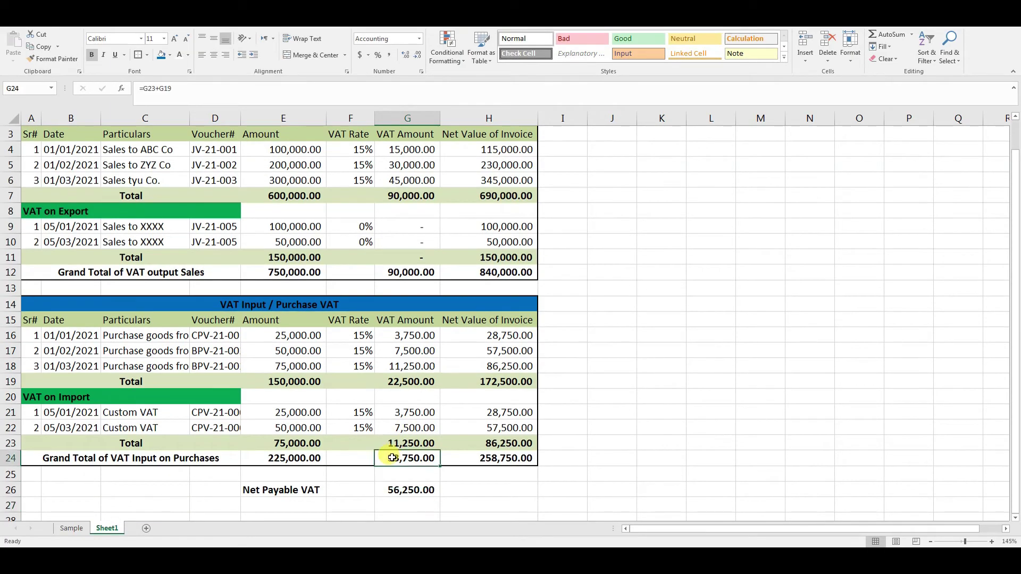
left_click(161, 55)
left_click(408, 274)
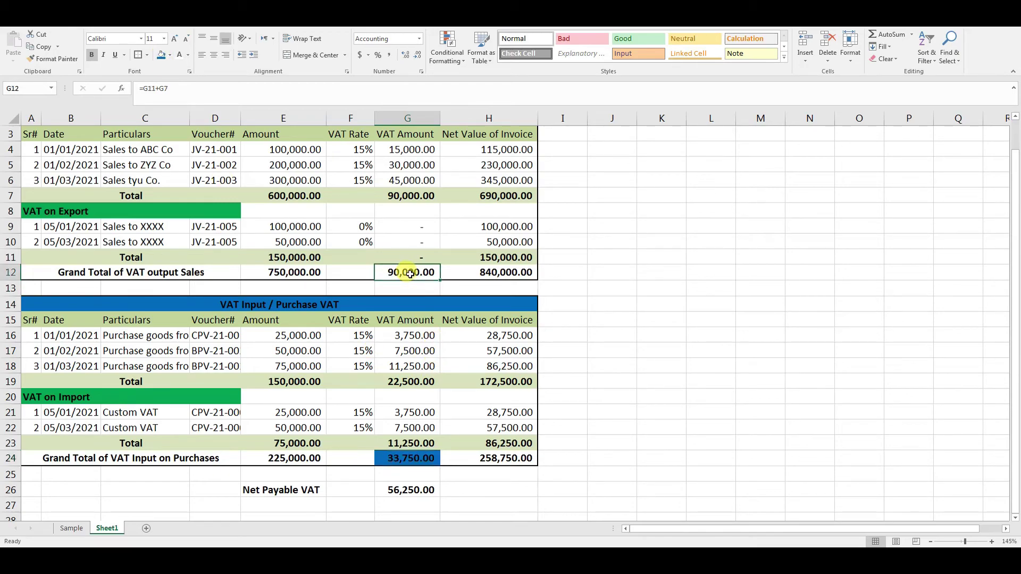
left_click(170, 55)
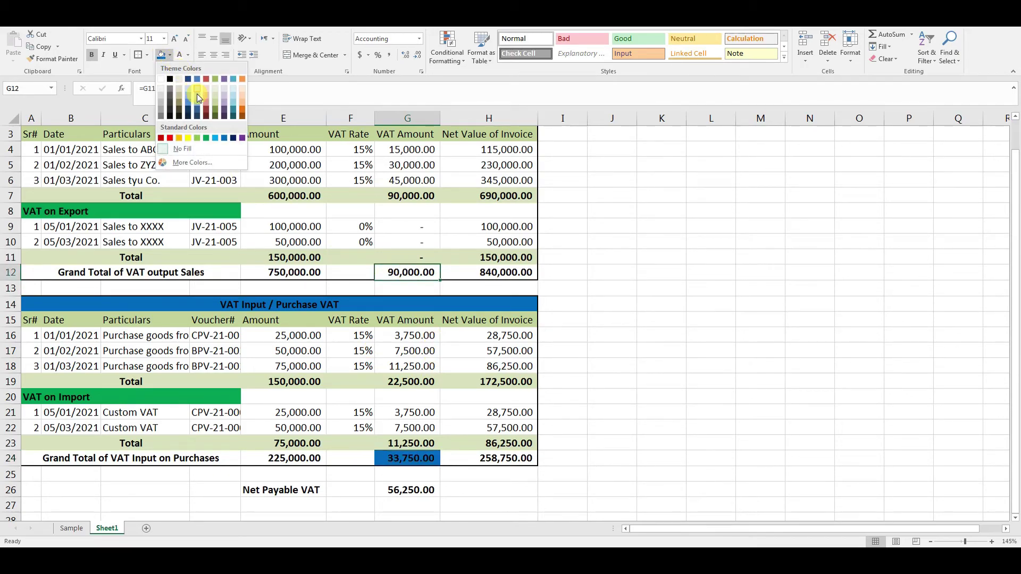
left_click(237, 142)
left_click(606, 425)
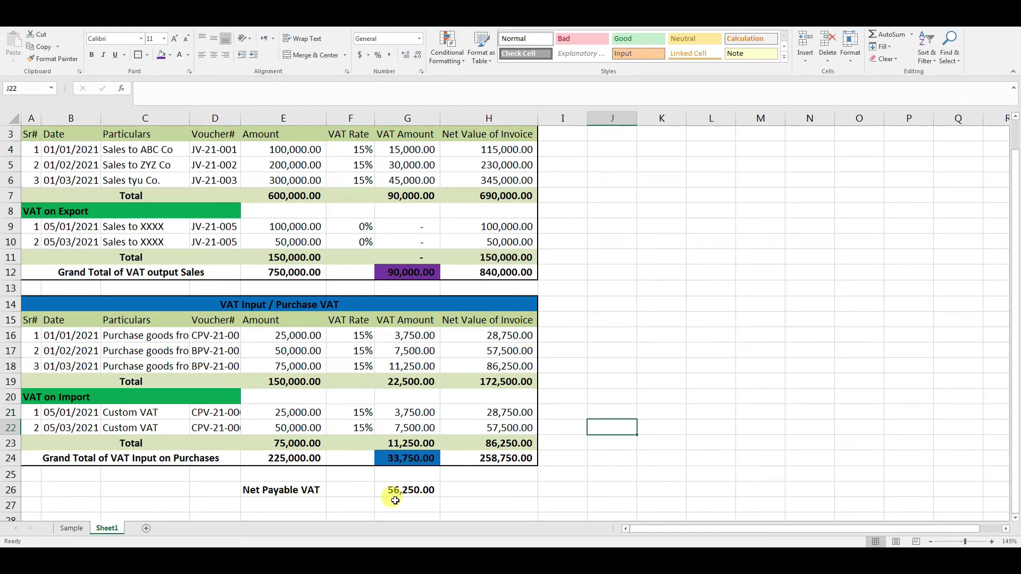
- Zoom the sheet out to 130% and autofit column B to its dates
scroll(558, 495, "up", 1)
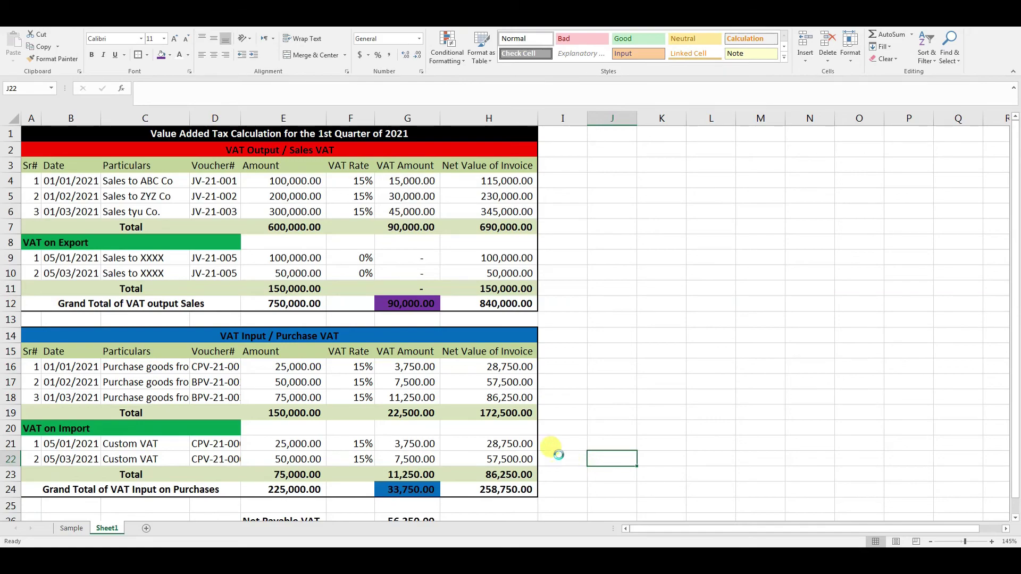
scroll(556, 453, "down", 1, "ctrl")
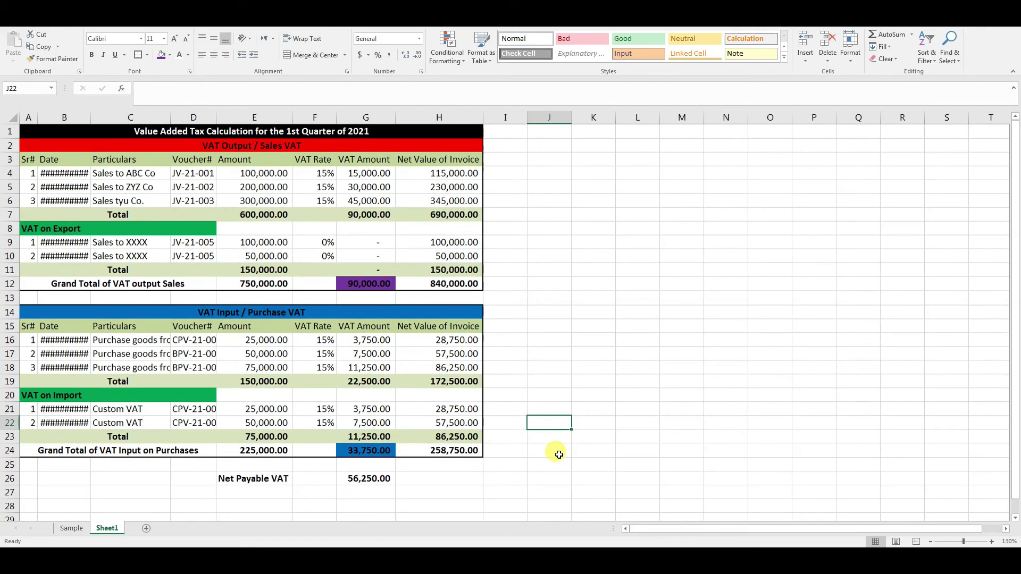
double_click(90, 117)
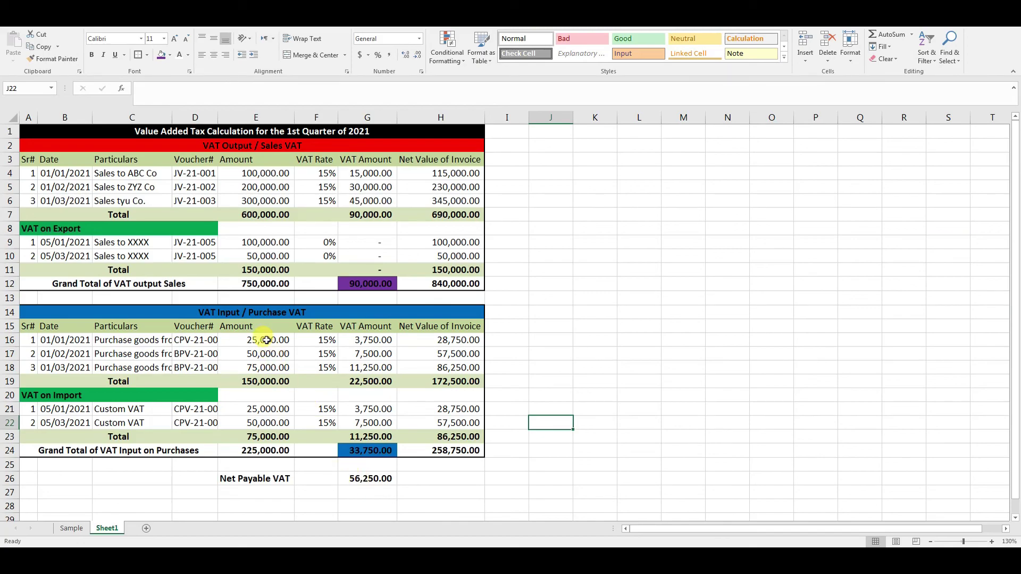
- Review the purchase amounts in E16:E18 and the import amounts in E21:E22
left_click_drag(261, 340, 261, 367)
left_click_drag(261, 409, 263, 423)
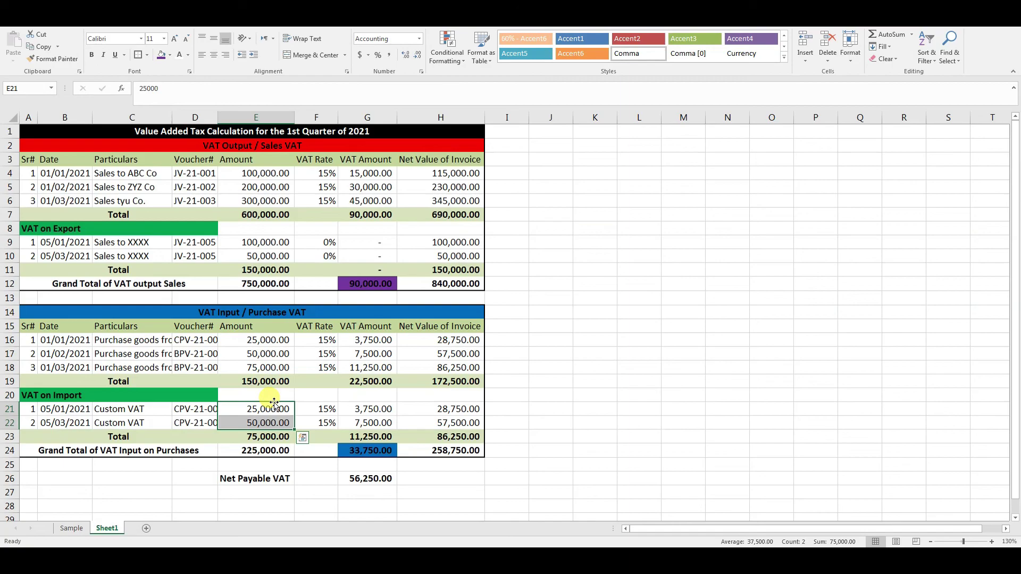
left_click(492, 431)
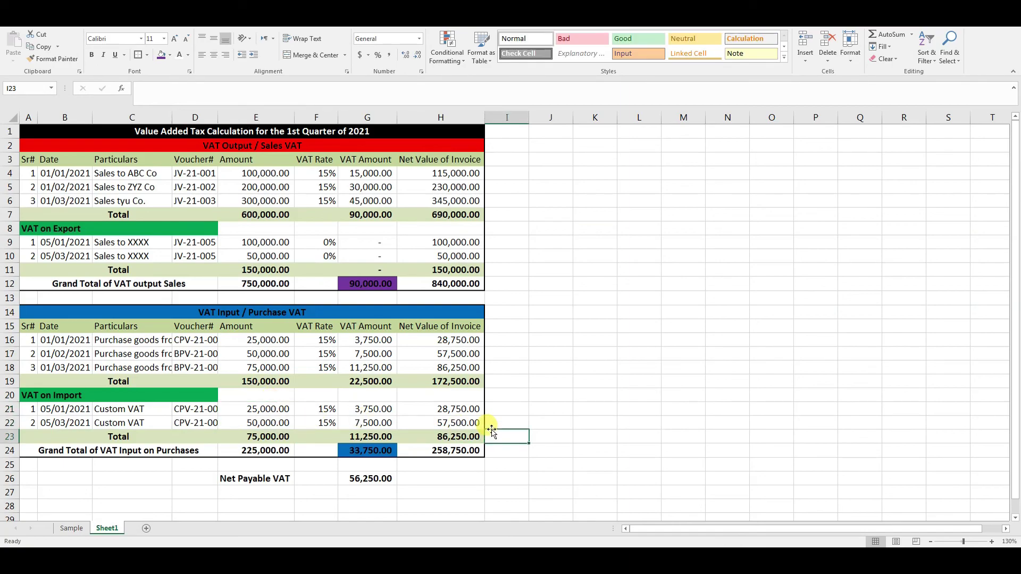